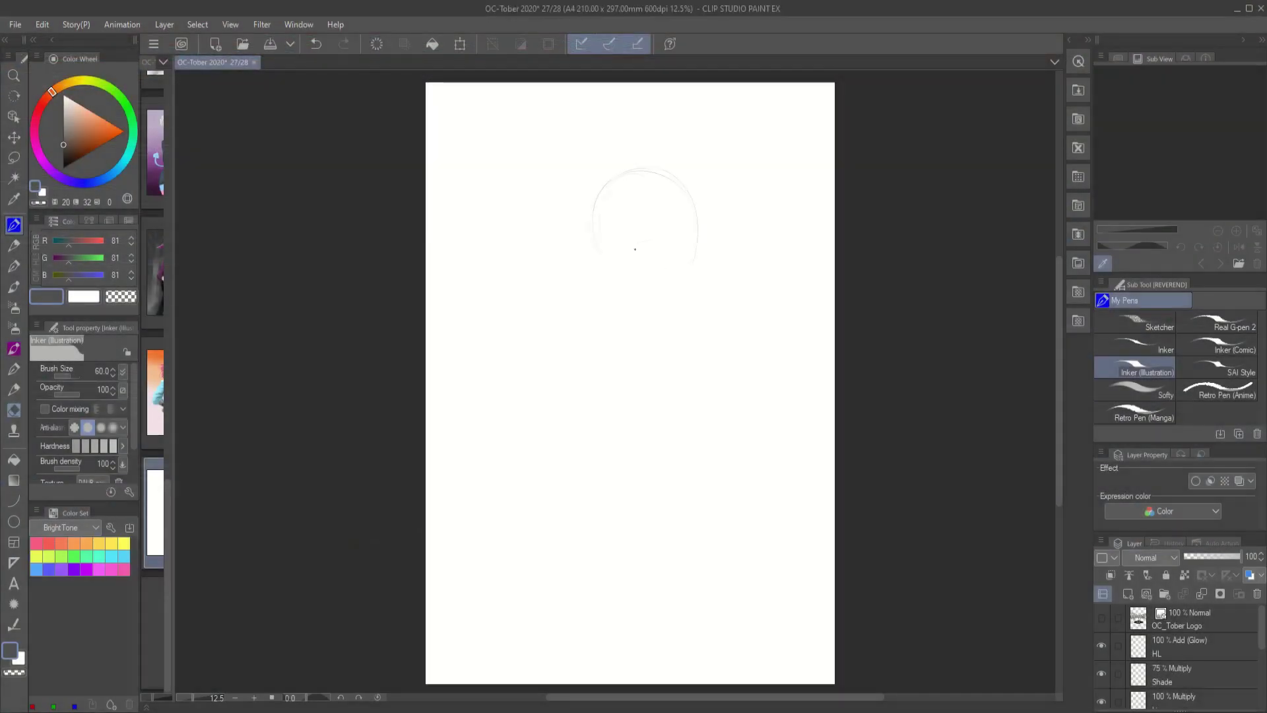
- Sketch a character's construction figure in light strokes: head with face guidelines, neck, torso outline and front hip
{"action": "left_click_drag", "start_coordinate": [619, 191], "coordinate": [634, 314]}
{"action": "mouse_move", "coordinate": [680, 257]}
{"action": "left_mouse_down"}
{"action": "mouse_move", "coordinate": [656, 309]}
{"action": "mouse_move", "coordinate": [672, 345]}
{"action": "mouse_move", "coordinate": [599, 439]}
{"action": "mouse_move", "coordinate": [675, 491]}
{"action": "mouse_move", "coordinate": [693, 638]}
{"action": "left_mouse_up"}
{"action": "left_click_drag", "start_coordinate": [608, 569], "coordinate": [583, 613]}
{"action": "mouse_move", "coordinate": [607, 396]}
{"action": "left_mouse_down"}
{"action": "mouse_move", "coordinate": [588, 459]}
{"action": "mouse_move", "coordinate": [591, 544]}
{"action": "left_mouse_up"}
{"action": "left_click_drag", "start_coordinate": [597, 552], "coordinate": [587, 594]}
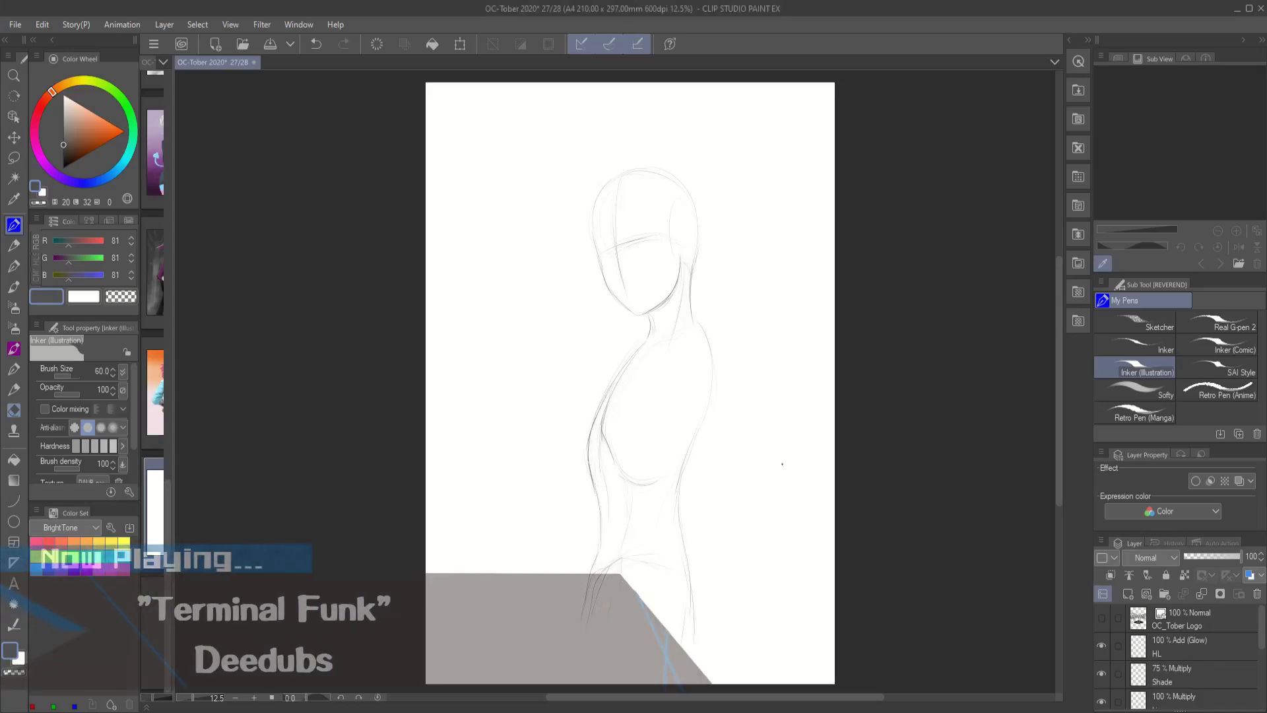
- Refine the torso by sketching the lower ribcage curve and both waist contours
{"action": "left_click_drag", "start_coordinate": [620, 457], "coordinate": [683, 454]}
{"action": "left_click_drag", "start_coordinate": [623, 489], "coordinate": [679, 485]}
{"action": "mouse_move", "coordinate": [597, 423]}
{"action": "left_mouse_down"}
{"action": "mouse_move", "coordinate": [588, 472]}
{"action": "mouse_move", "coordinate": [602, 545]}
{"action": "left_mouse_up"}
{"action": "left_click_drag", "start_coordinate": [703, 419], "coordinate": [676, 555]}
{"action": "left_click_drag", "start_coordinate": [690, 470], "coordinate": [685, 528]}
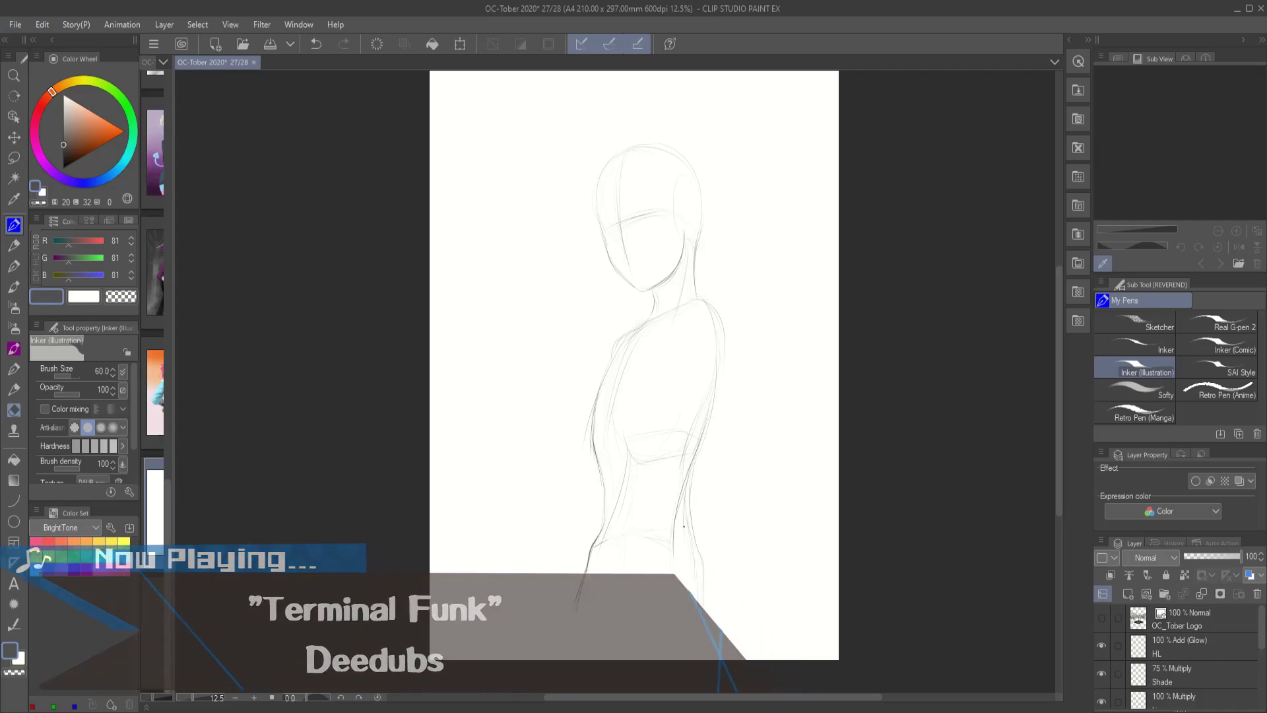
{"action": "left_click_drag", "start_coordinate": [680, 461], "coordinate": [617, 430]}
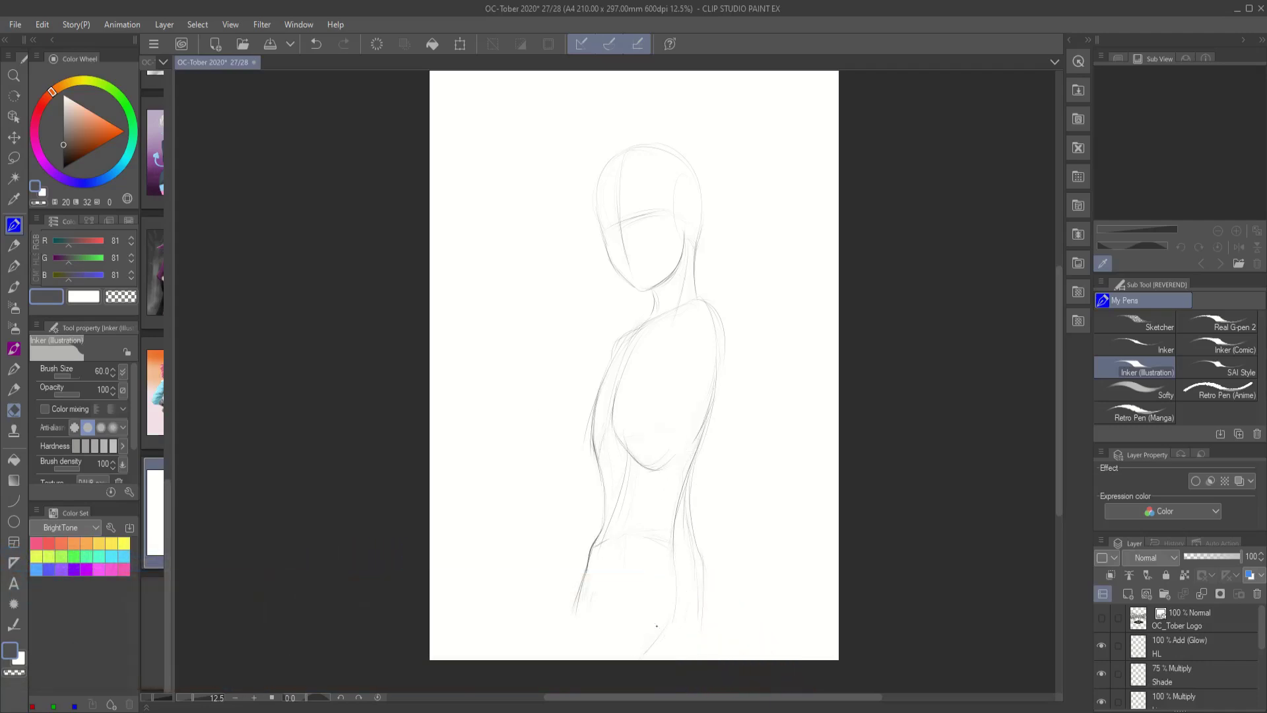
- Extend the hips into the upper thighs and define the neck, shoulder line and chest contour
{"action": "left_click_drag", "start_coordinate": [706, 572], "coordinate": [714, 643]}
{"action": "left_click_drag", "start_coordinate": [570, 606], "coordinate": [544, 655]}
{"action": "left_click_drag", "start_coordinate": [697, 300], "coordinate": [639, 330]}
{"action": "left_click_drag", "start_coordinate": [699, 211], "coordinate": [692, 302]}
{"action": "left_click_drag", "start_coordinate": [627, 328], "coordinate": [593, 432]}
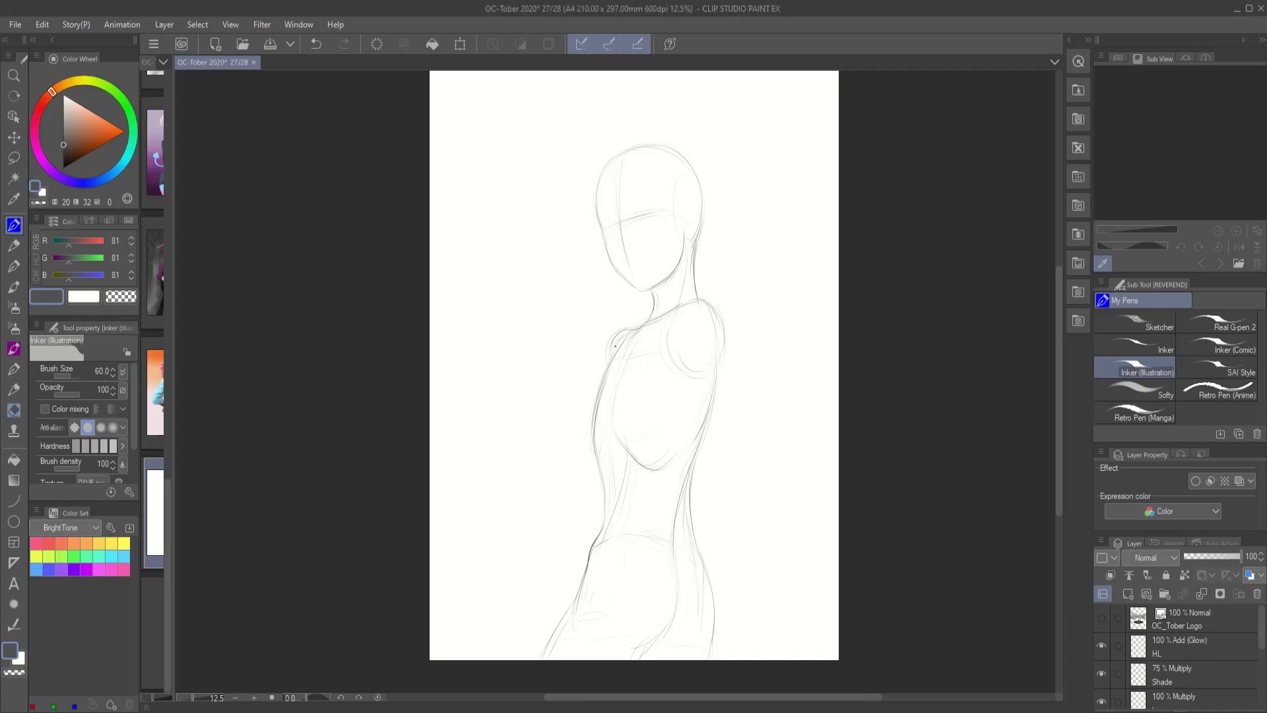
- Sketch the shoulder joint and the bent arm raised in front, ending in a mitten-shaped open hand with thumb
{"action": "left_click_drag", "start_coordinate": [682, 405], "coordinate": [614, 462]}
{"action": "left_click_drag", "start_coordinate": [541, 343], "coordinate": [578, 425]}
{"action": "left_click_drag", "start_coordinate": [561, 315], "coordinate": [610, 388]}
{"action": "left_click_drag", "start_coordinate": [668, 323], "coordinate": [670, 364]}
{"action": "left_click_drag", "start_coordinate": [719, 357], "coordinate": [687, 384]}
{"action": "mouse_move", "coordinate": [699, 386]}
{"action": "left_mouse_down"}
{"action": "mouse_move", "coordinate": [663, 424]}
{"action": "mouse_move", "coordinate": [604, 440]}
{"action": "mouse_move", "coordinate": [633, 465]}
{"action": "left_mouse_up"}
{"action": "left_click_drag", "start_coordinate": [718, 362], "coordinate": [696, 452]}
{"action": "left_click_drag", "start_coordinate": [485, 202], "coordinate": [467, 232]}
{"action": "left_click_drag", "start_coordinate": [535, 251], "coordinate": [559, 261]}
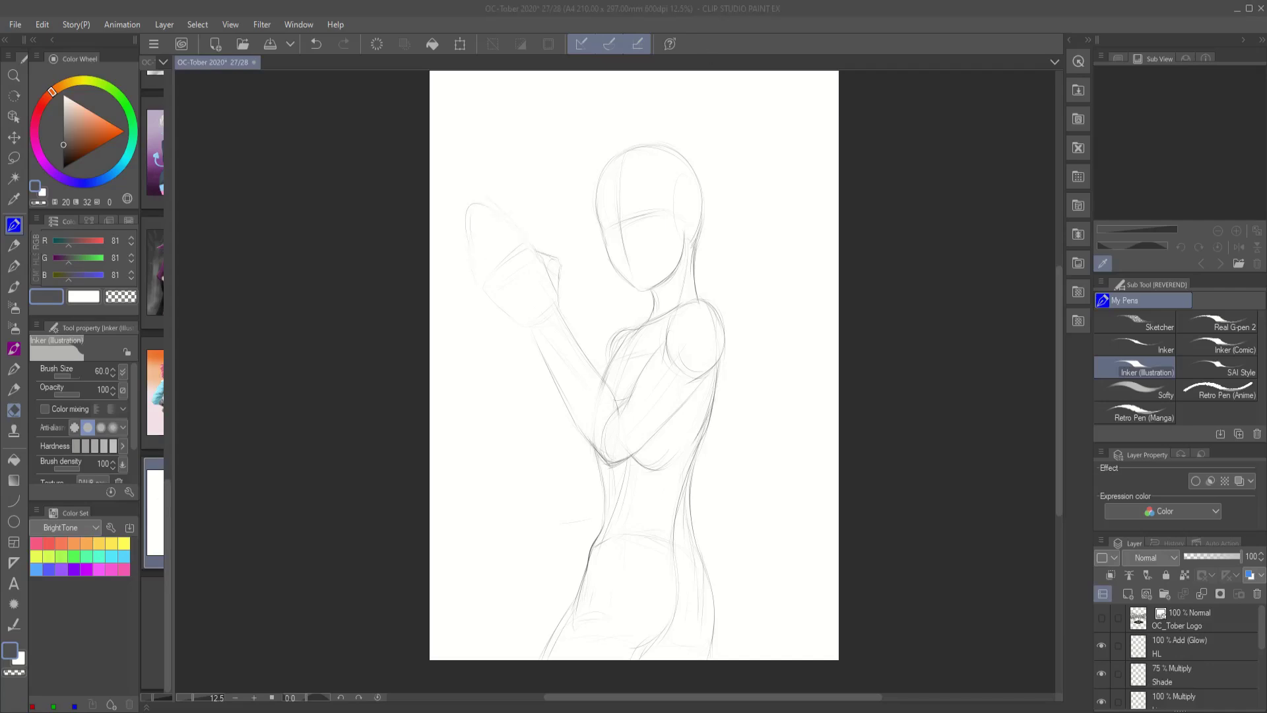
- Sketch the other arm hanging bent behind the back
{"action": "left_click_drag", "start_coordinate": [725, 366], "coordinate": [741, 541]}
{"action": "left_click_drag", "start_coordinate": [714, 462], "coordinate": [720, 541]}
{"action": "left_click_drag", "start_coordinate": [706, 439], "coordinate": [719, 528]}
{"action": "left_click_drag", "start_coordinate": [679, 528], "coordinate": [668, 636]}
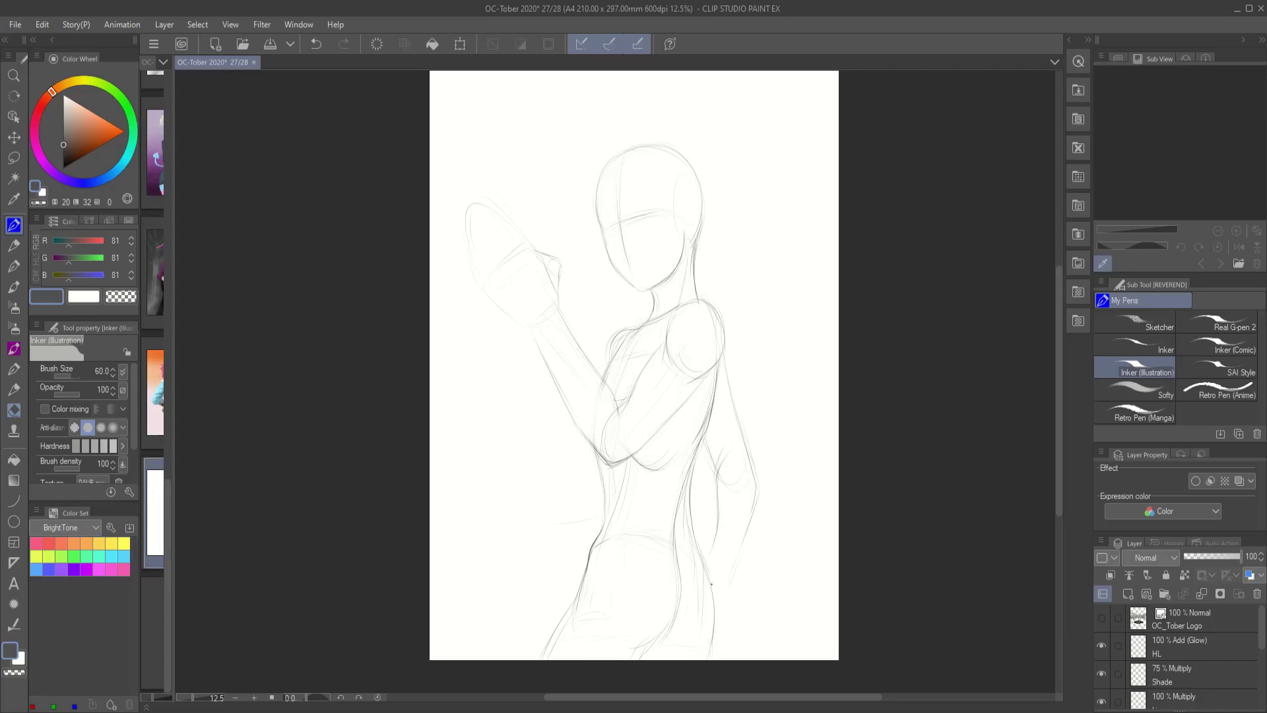
- Select the arm sketched behind the back, delete it, deselect and undo the last strokes
{"action": "key", "text": "m"}
{"action": "left_click_drag", "start_coordinate": [712, 325], "coordinate": [801, 419]}
{"action": "key", "text": "Delete"}
{"action": "key", "text": "ctrl+d"}
{"action": "key", "text": "p"}
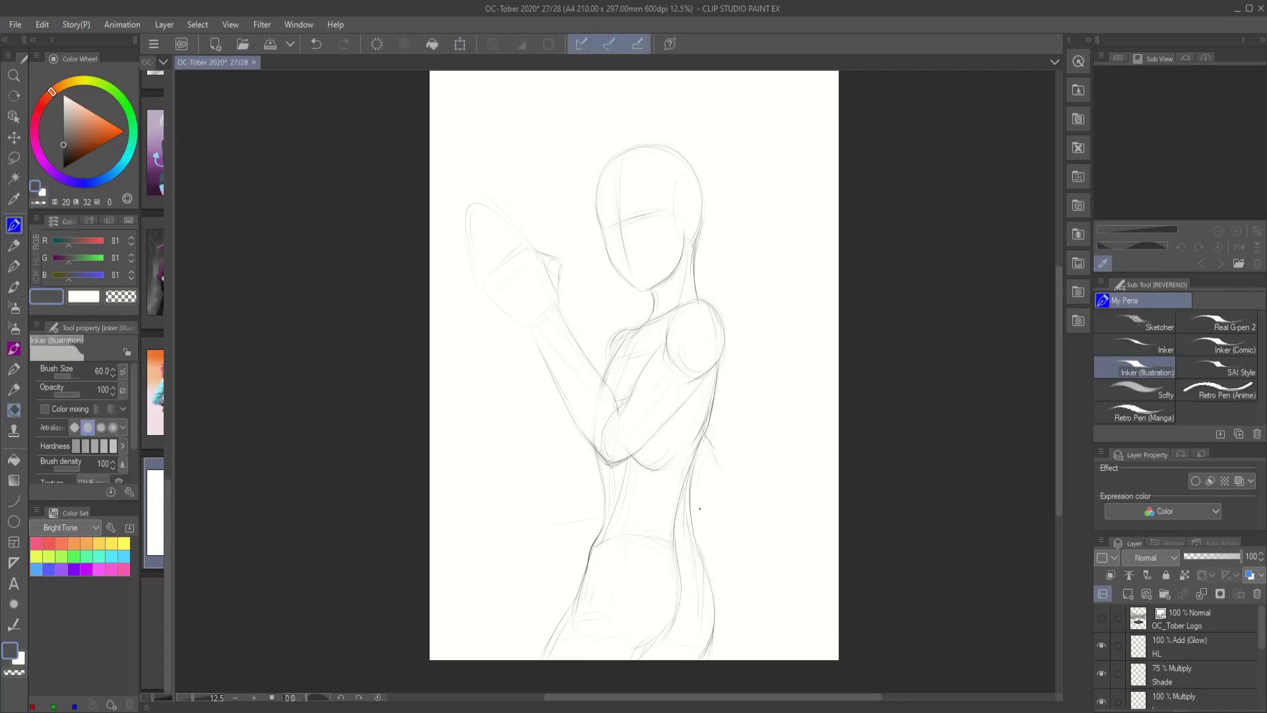
{"action": "key", "text": "ctrl+z"}
{"action": "key", "text": "ctrl+z"}
- Redraw the front thigh contour and block in a boxy fist behind the waist
{"action": "left_click_drag", "start_coordinate": [570, 605], "coordinate": [553, 660]}
{"action": "left_click_drag", "start_coordinate": [660, 452], "coordinate": [630, 483]}
{"action": "key", "text": "ctrl+z"}
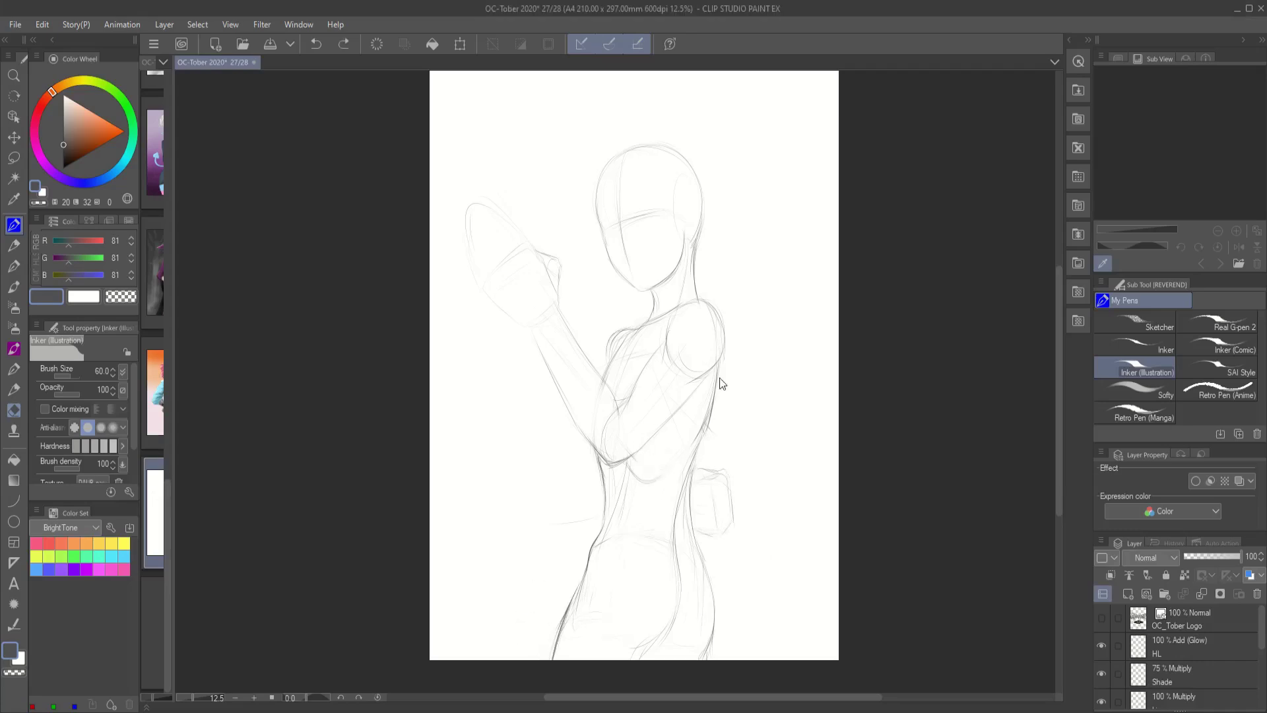
- Sketch the eyes, eyebrows and nose on the face and block in a chin-length bob around the head
{"action": "left_click_drag", "start_coordinate": [719, 377], "coordinate": [738, 408]}
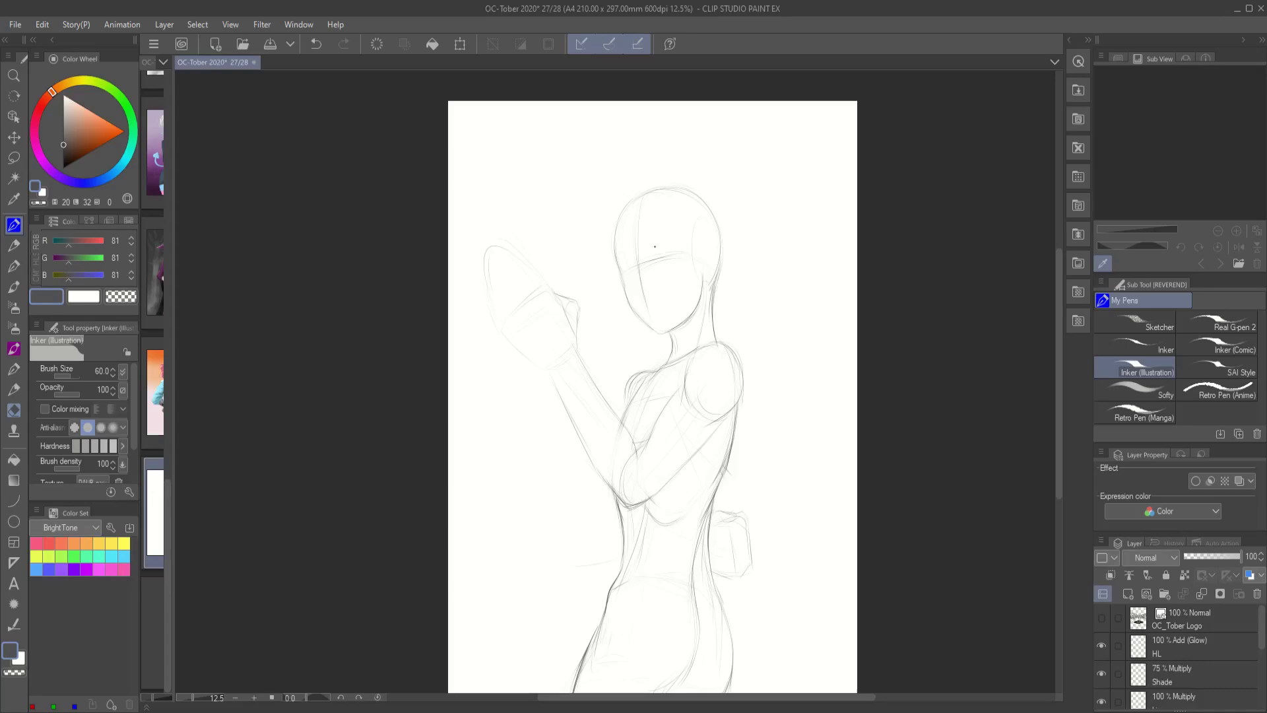
{"action": "left_click_drag", "start_coordinate": [617, 225], "coordinate": [658, 332]}
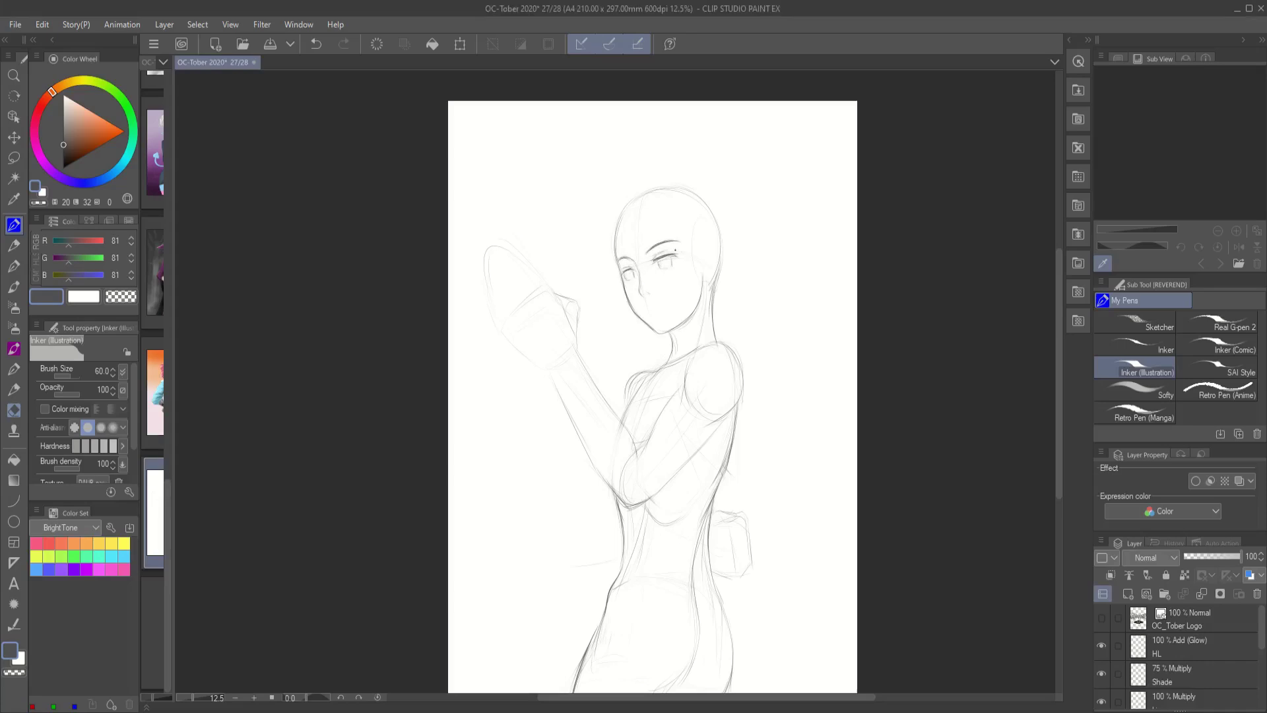
{"action": "left_click_drag", "start_coordinate": [698, 218], "coordinate": [709, 290]}
{"action": "left_click_drag", "start_coordinate": [712, 195], "coordinate": [729, 300]}
{"action": "left_click_drag", "start_coordinate": [706, 235], "coordinate": [715, 312]}
{"action": "left_click_drag", "start_coordinate": [611, 278], "coordinate": [619, 324]}
{"action": "left_click_drag", "start_coordinate": [713, 246], "coordinate": [725, 281]}
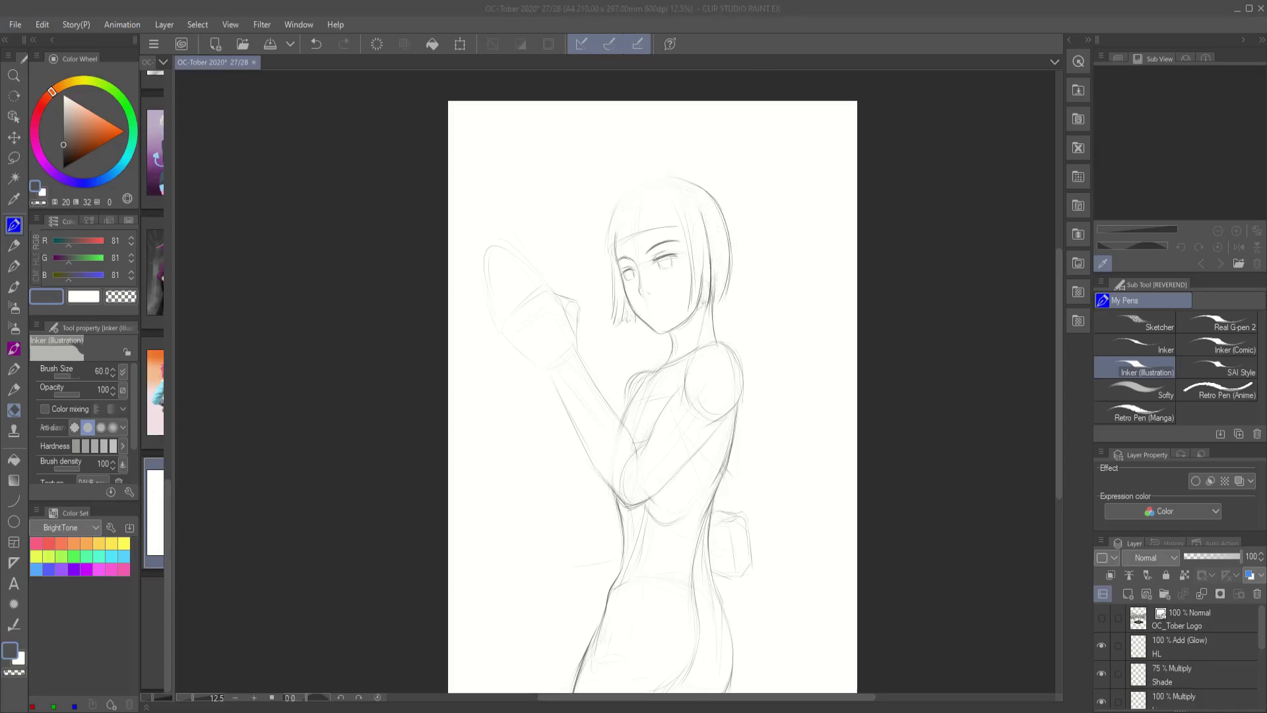
- Refine the bob's outer contour, fringe and side strands, and add the ear and mouth
{"action": "scroll", "coordinate": [665, 194], "scroll_direction": "up", "scroll_amount": 1}
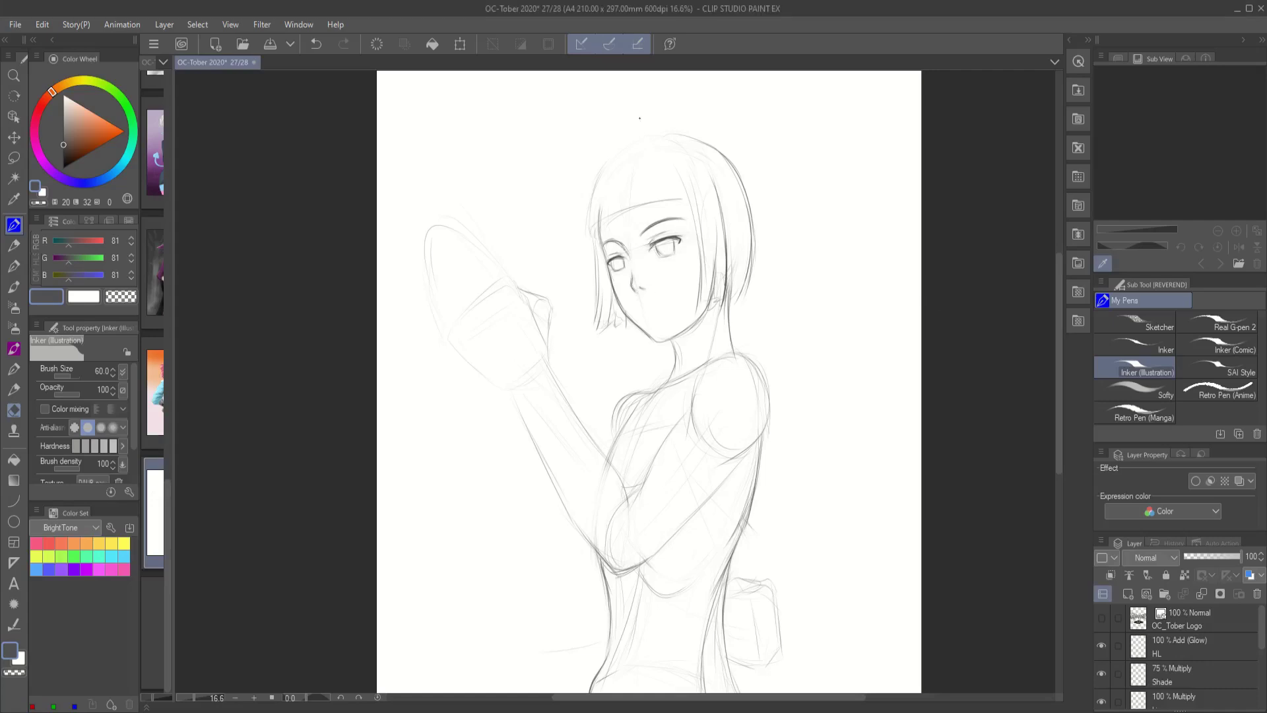
{"action": "mouse_move", "coordinate": [676, 139]}
{"action": "left_mouse_down"}
{"action": "mouse_move", "coordinate": [586, 228]}
{"action": "mouse_move", "coordinate": [695, 228]}
{"action": "left_mouse_up"}
{"action": "left_click_drag", "start_coordinate": [703, 158], "coordinate": [725, 248]}
{"action": "left_click_drag", "start_coordinate": [594, 274], "coordinate": [610, 343]}
{"action": "left_click_drag", "start_coordinate": [712, 256], "coordinate": [693, 323]}
{"action": "left_click_drag", "start_coordinate": [673, 135], "coordinate": [742, 175]}
{"action": "left_click_drag", "start_coordinate": [735, 270], "coordinate": [745, 300]}
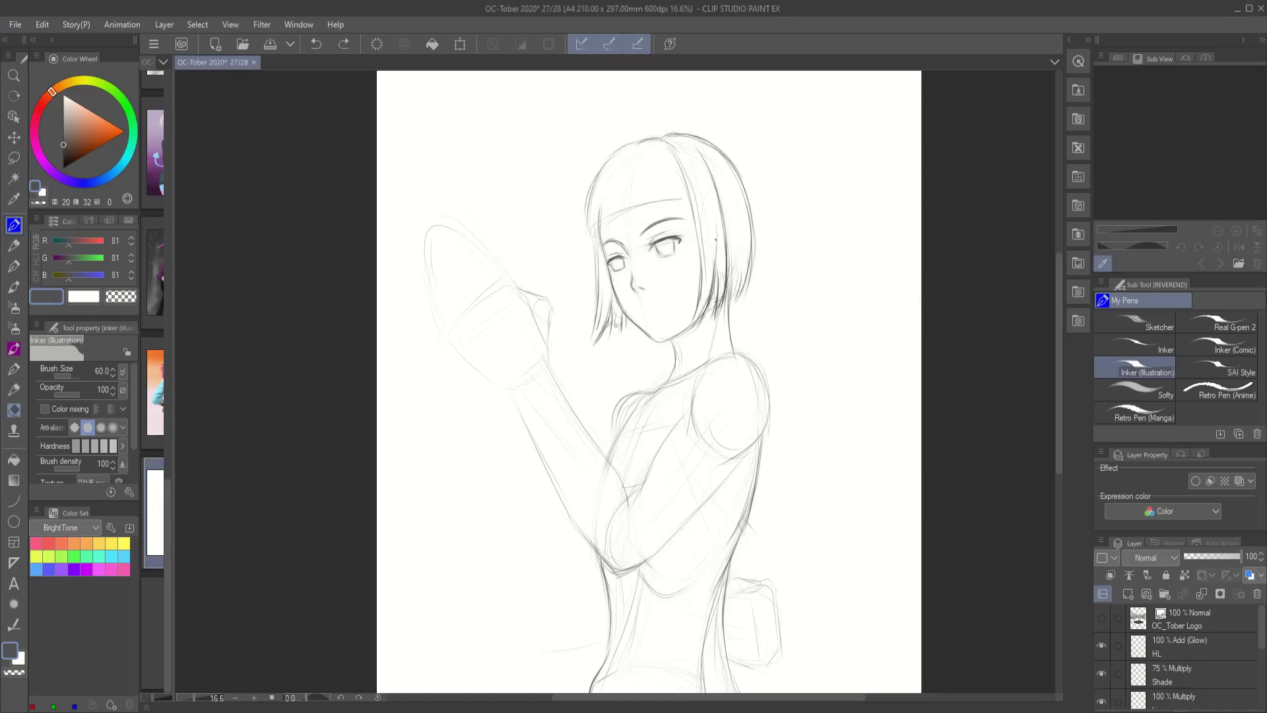
{"action": "left_click_drag", "start_coordinate": [722, 224], "coordinate": [735, 248]}
{"action": "left_click_drag", "start_coordinate": [660, 330], "coordinate": [664, 313]}
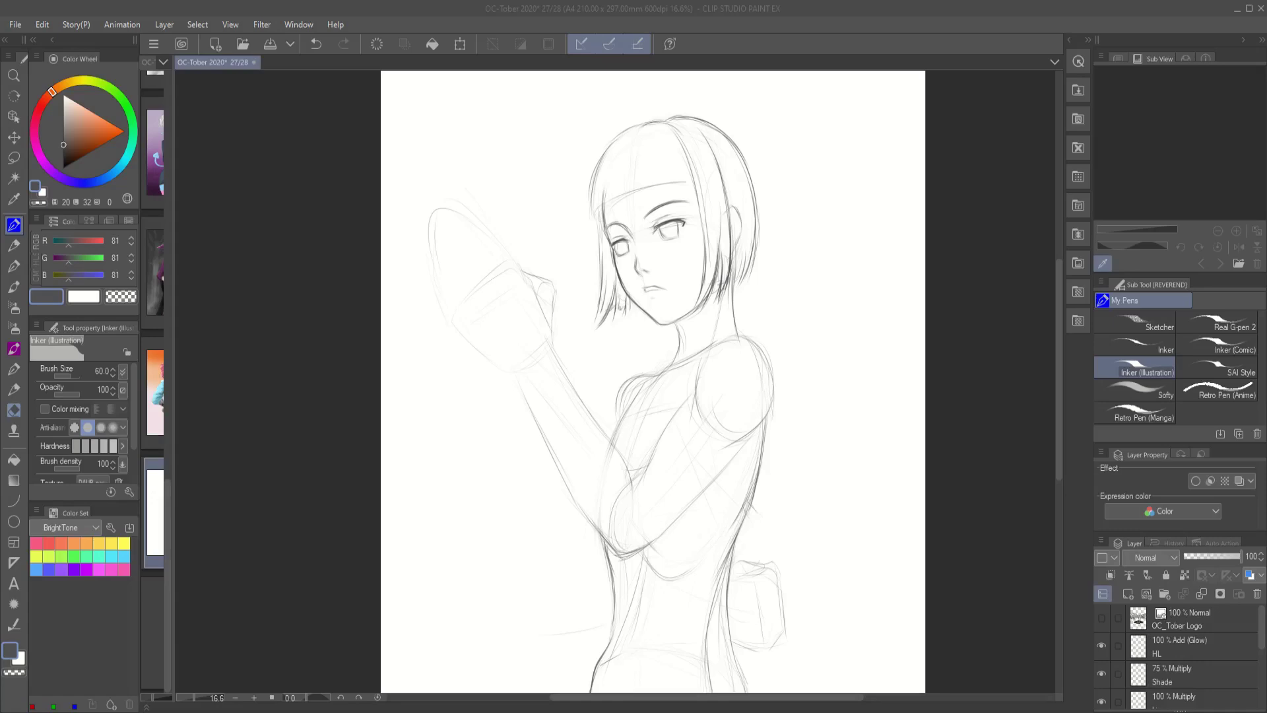
- Sketch large round bell earrings and a domed cap with a rolled brim on top of the head
{"action": "mouse_move", "coordinate": [753, 235]}
{"action": "left_mouse_down"}
{"action": "mouse_move", "coordinate": [741, 239]}
{"action": "mouse_move", "coordinate": [784, 267]}
{"action": "left_mouse_up"}
{"action": "left_click_drag", "start_coordinate": [767, 262], "coordinate": [752, 296]}
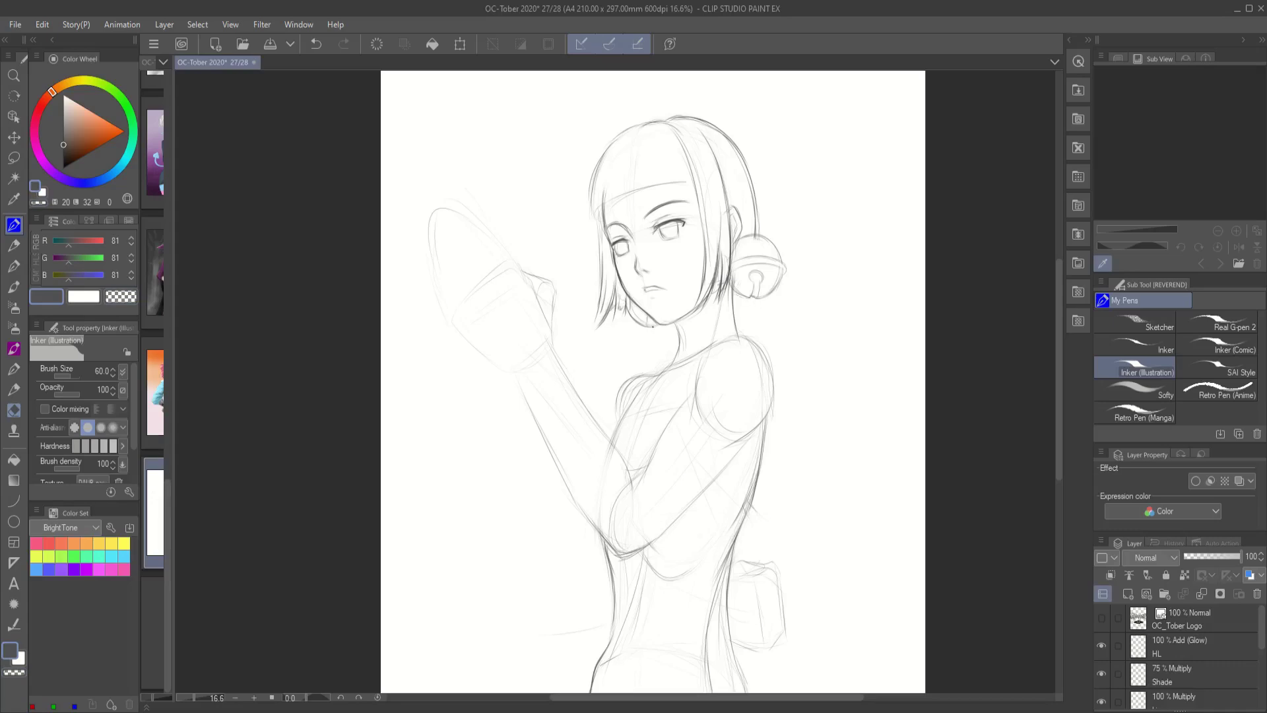
{"action": "scroll", "coordinate": [653, 383], "scroll_direction": "up", "scroll_amount": 2}
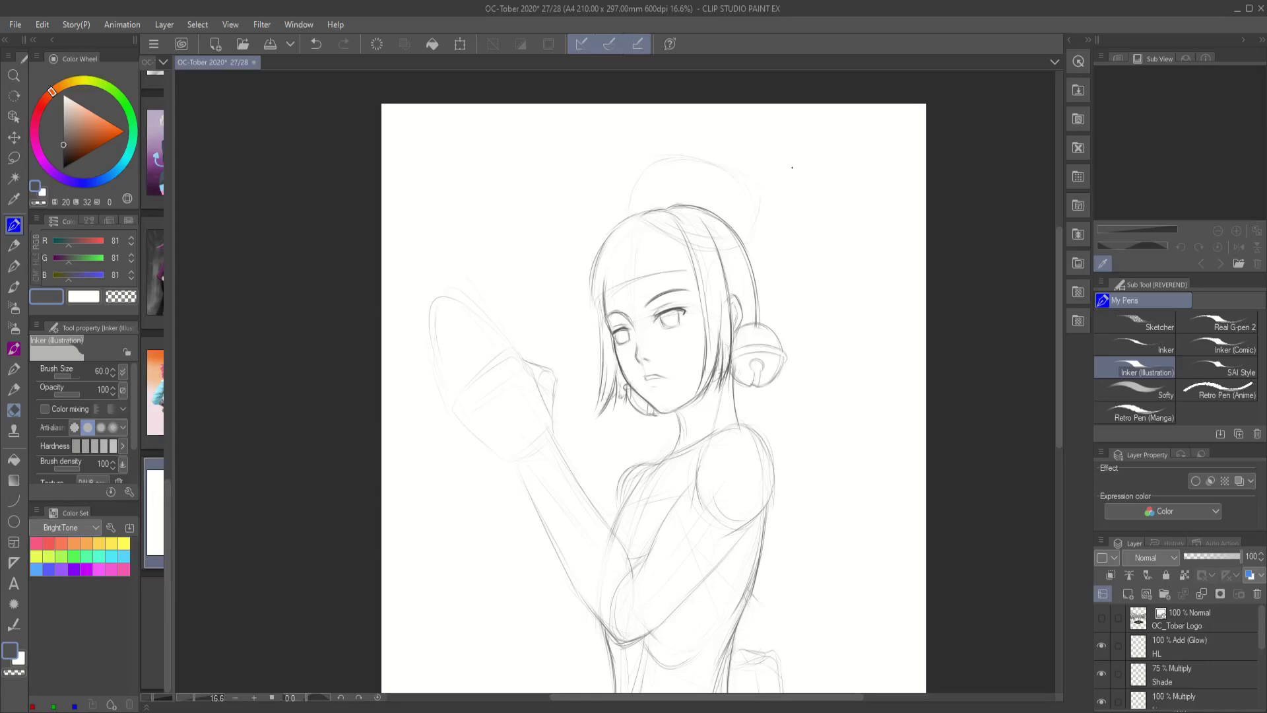
{"action": "mouse_move", "coordinate": [647, 205]}
{"action": "left_mouse_down"}
{"action": "mouse_move", "coordinate": [745, 239]}
{"action": "mouse_move", "coordinate": [633, 199]}
{"action": "left_mouse_up"}
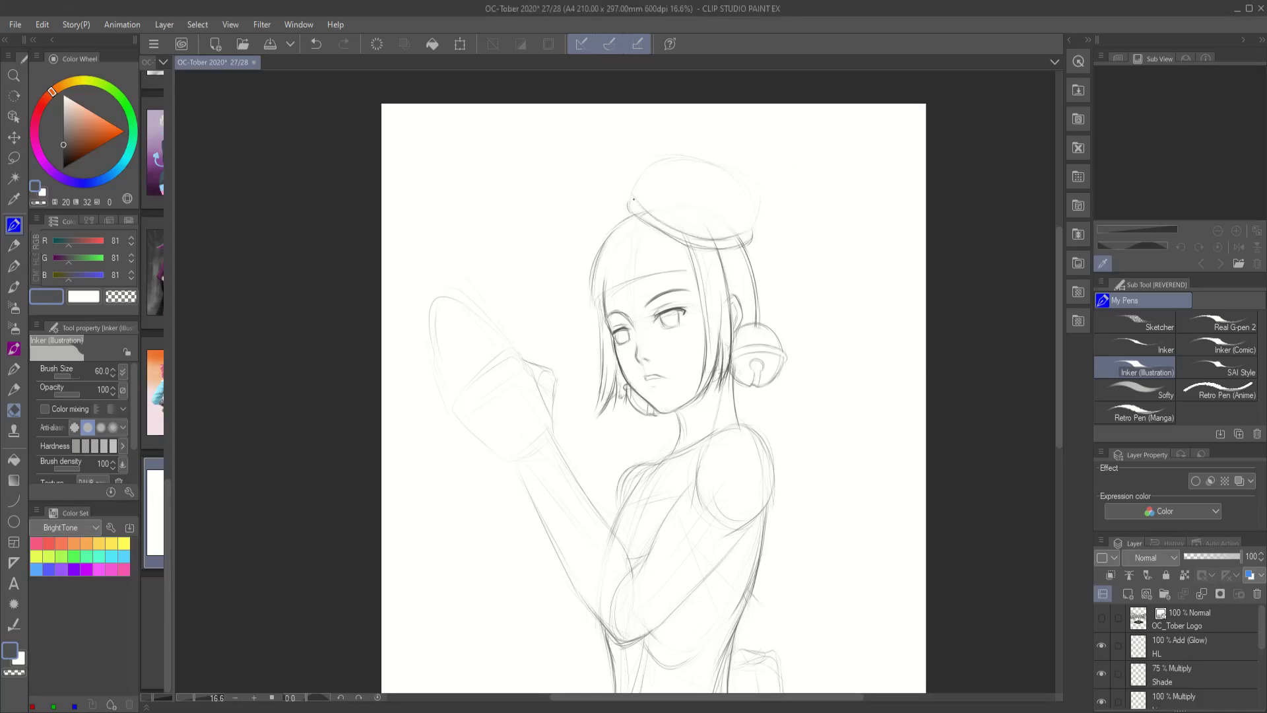
{"action": "mouse_move", "coordinate": [679, 159]}
{"action": "left_mouse_down"}
{"action": "mouse_move", "coordinate": [743, 188]}
{"action": "mouse_move", "coordinate": [746, 228]}
{"action": "mouse_move", "coordinate": [626, 204]}
{"action": "mouse_move", "coordinate": [657, 213]}
{"action": "left_mouse_up"}
- Define the near shoulder, armpit fold, upper arm and elbow over the construction lines
{"action": "scroll", "coordinate": [700, 159], "scroll_direction": "down", "scroll_amount": 2}
{"action": "scroll", "coordinate": [700, 158], "scroll_direction": "up", "scroll_amount": 2}
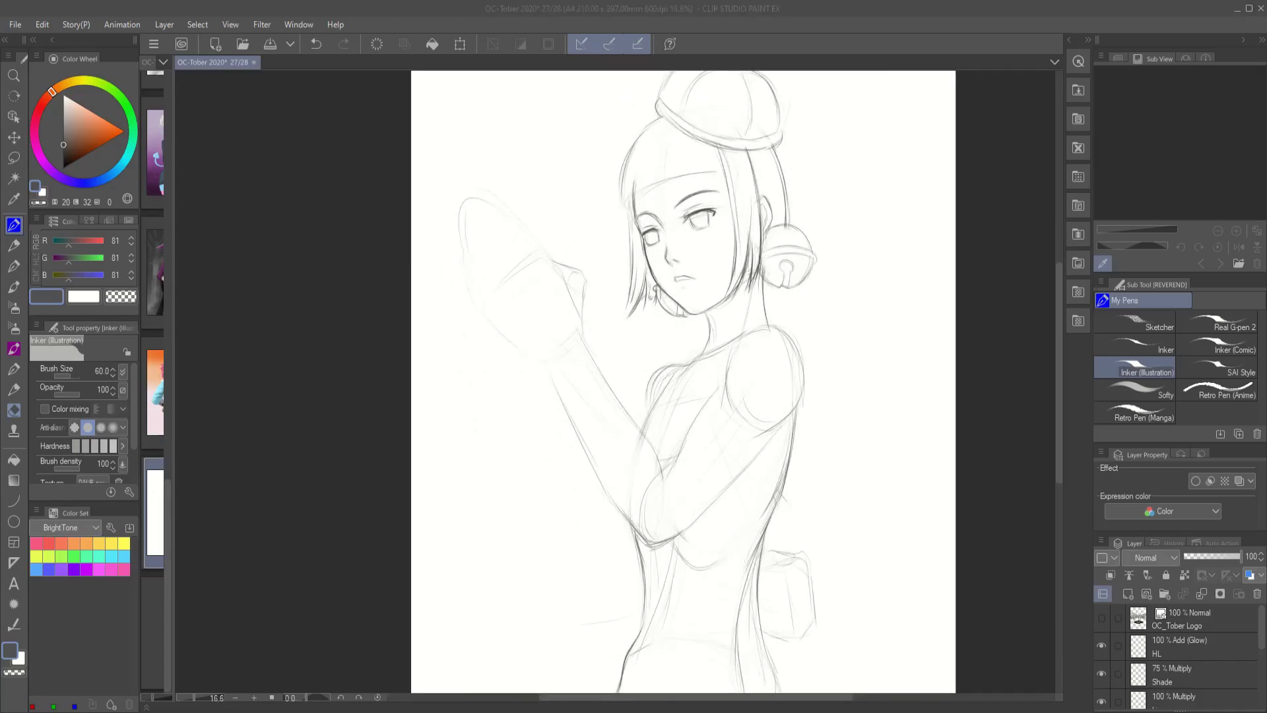
{"action": "left_click_drag", "start_coordinate": [700, 370], "coordinate": [730, 400]}
{"action": "left_click_drag", "start_coordinate": [793, 360], "coordinate": [730, 429]}
{"action": "left_click_drag", "start_coordinate": [725, 338], "coordinate": [699, 404]}
{"action": "mouse_move", "coordinate": [744, 294]}
{"action": "left_mouse_down"}
{"action": "mouse_move", "coordinate": [728, 333]}
{"action": "mouse_move", "coordinate": [738, 337]}
{"action": "left_mouse_up"}
{"action": "mouse_move", "coordinate": [714, 432]}
{"action": "left_mouse_down"}
{"action": "mouse_move", "coordinate": [748, 399]}
{"action": "mouse_move", "coordinate": [699, 441]}
{"action": "left_mouse_up"}
{"action": "left_click_drag", "start_coordinate": [705, 391], "coordinate": [658, 264]}
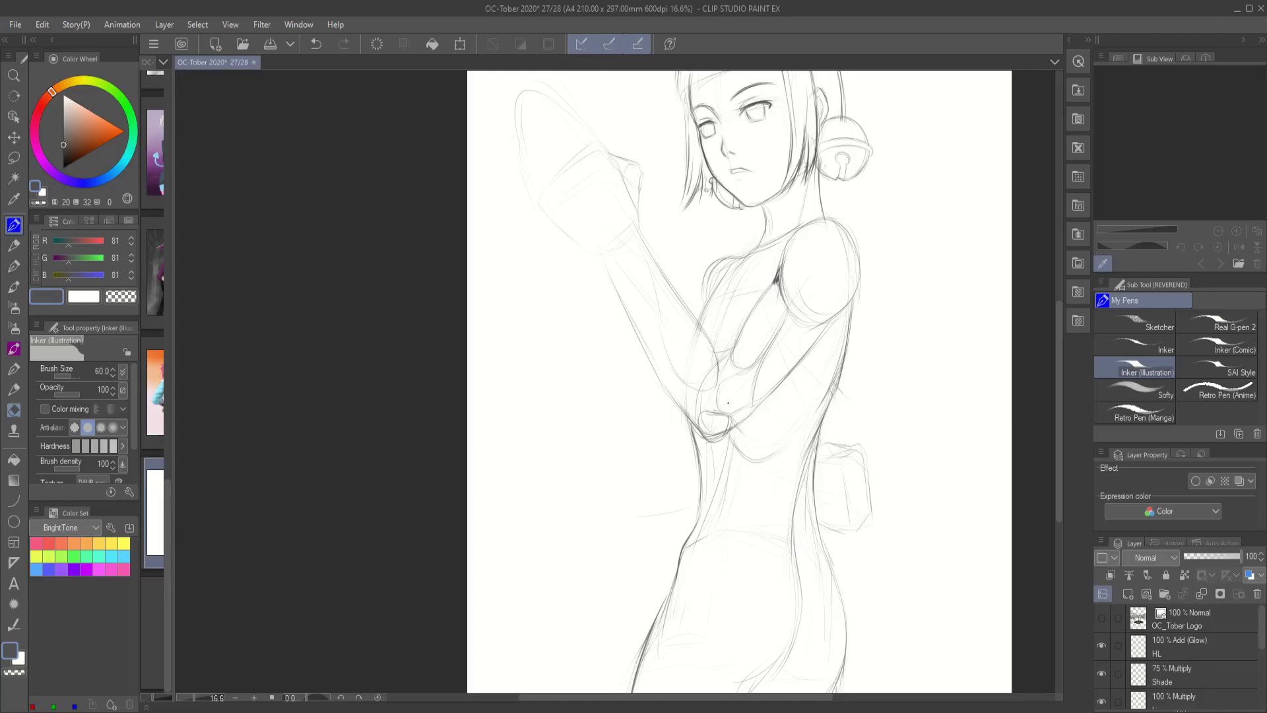
- Shape the raised forearm's inner and outer contours from the elbow up to the wrist
{"action": "mouse_move", "coordinate": [747, 410]}
{"action": "left_mouse_down"}
{"action": "mouse_move", "coordinate": [698, 425]}
{"action": "mouse_move", "coordinate": [655, 310]}
{"action": "left_mouse_up"}
{"action": "left_click_drag", "start_coordinate": [653, 304], "coordinate": [607, 263]}
{"action": "left_click_drag", "start_coordinate": [690, 392], "coordinate": [656, 314]}
{"action": "left_click_drag", "start_coordinate": [714, 410], "coordinate": [747, 404]}
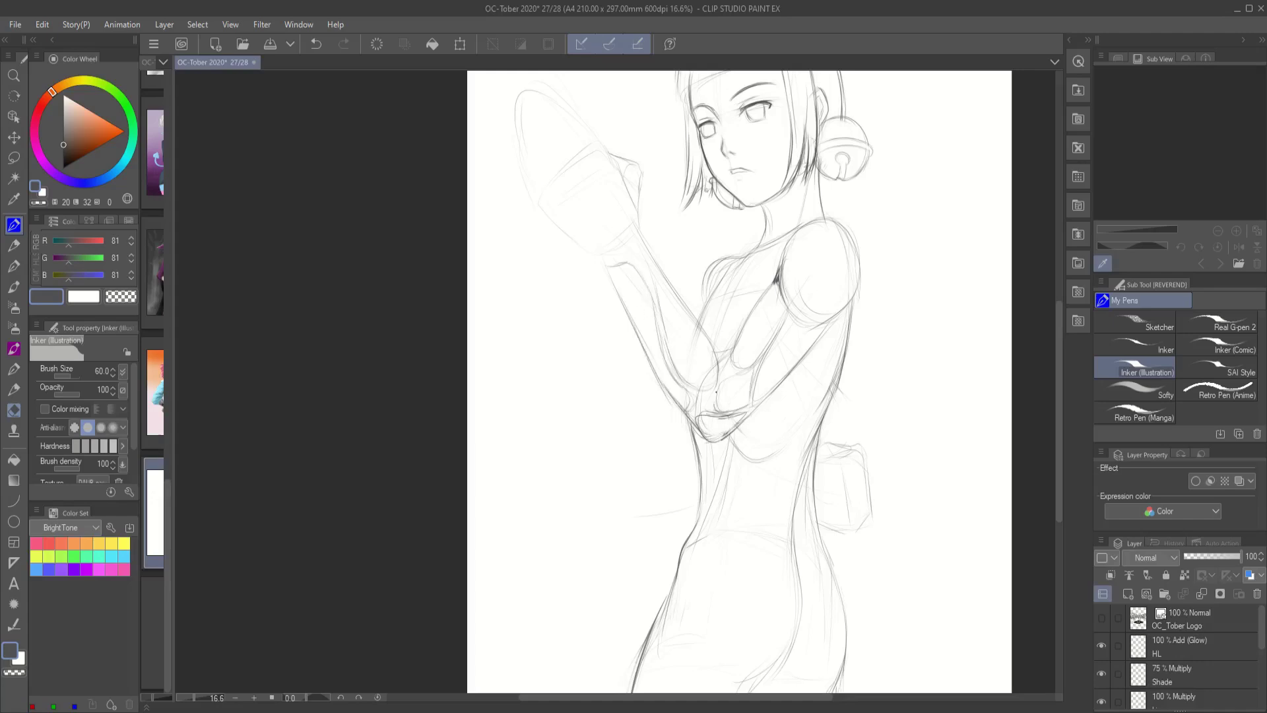
- Outline the wrist, palm and knuckle line of the raised hand
{"action": "left_click_drag", "start_coordinate": [660, 277], "coordinate": [666, 373]}
{"action": "left_click_drag", "start_coordinate": [643, 326], "coordinate": [608, 349]}
{"action": "left_click_drag", "start_coordinate": [608, 244], "coordinate": [544, 295]}
{"action": "left_click_drag", "start_coordinate": [544, 298], "coordinate": [604, 339]}
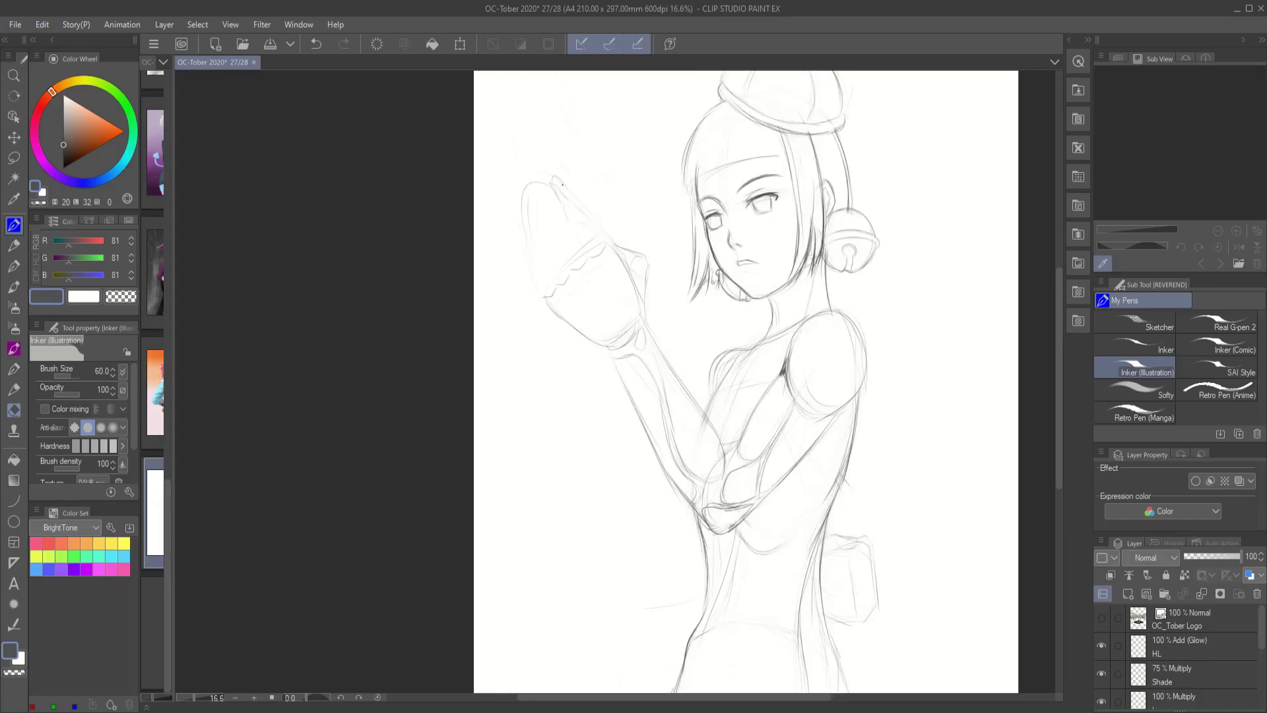
- Draw the individual fingers of the raised hand and touch up the forearm and elbow lines
{"action": "left_click_drag", "start_coordinate": [562, 208], "coordinate": [592, 254]}
{"action": "left_click_drag", "start_coordinate": [582, 213], "coordinate": [605, 244]}
{"action": "left_click_drag", "start_coordinate": [558, 203], "coordinate": [536, 179]}
{"action": "left_click_drag", "start_coordinate": [553, 254], "coordinate": [527, 295]}
{"action": "scroll", "coordinate": [901, 499], "scroll_direction": "down", "scroll_amount": 1}
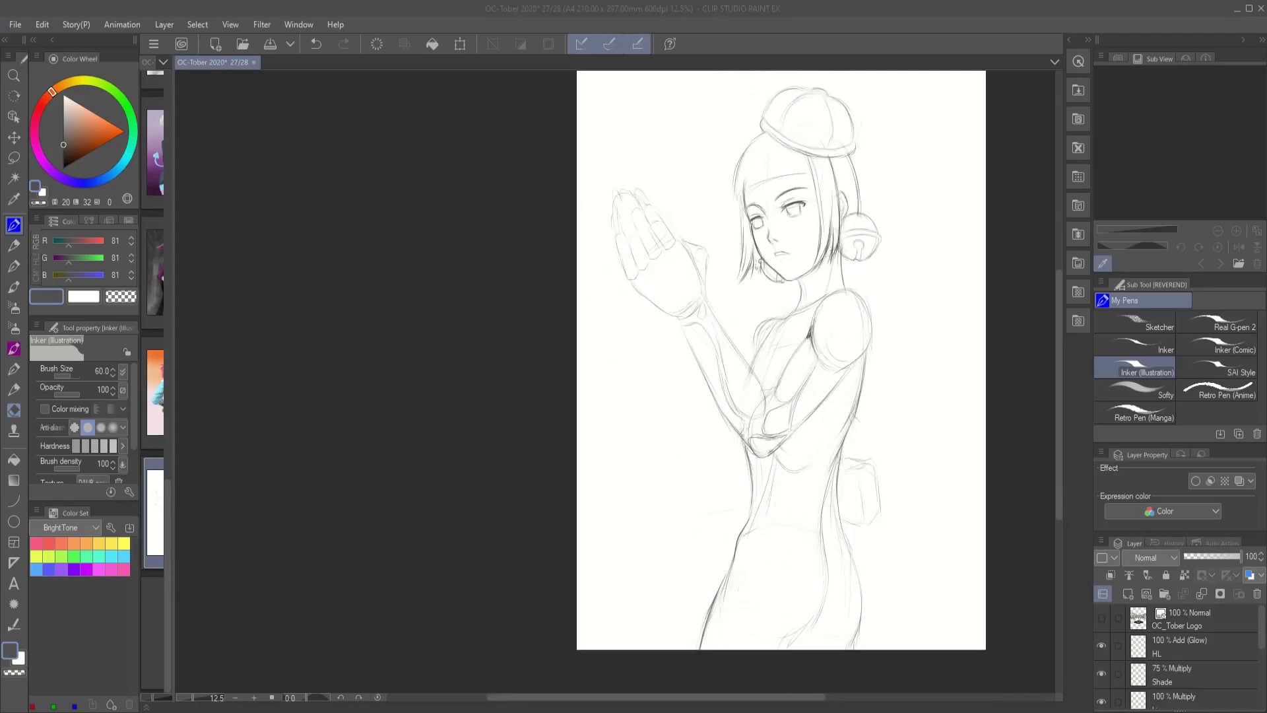
{"action": "left_click_drag", "start_coordinate": [778, 382], "coordinate": [739, 326]}
{"action": "left_click_drag", "start_coordinate": [713, 367], "coordinate": [746, 341]}
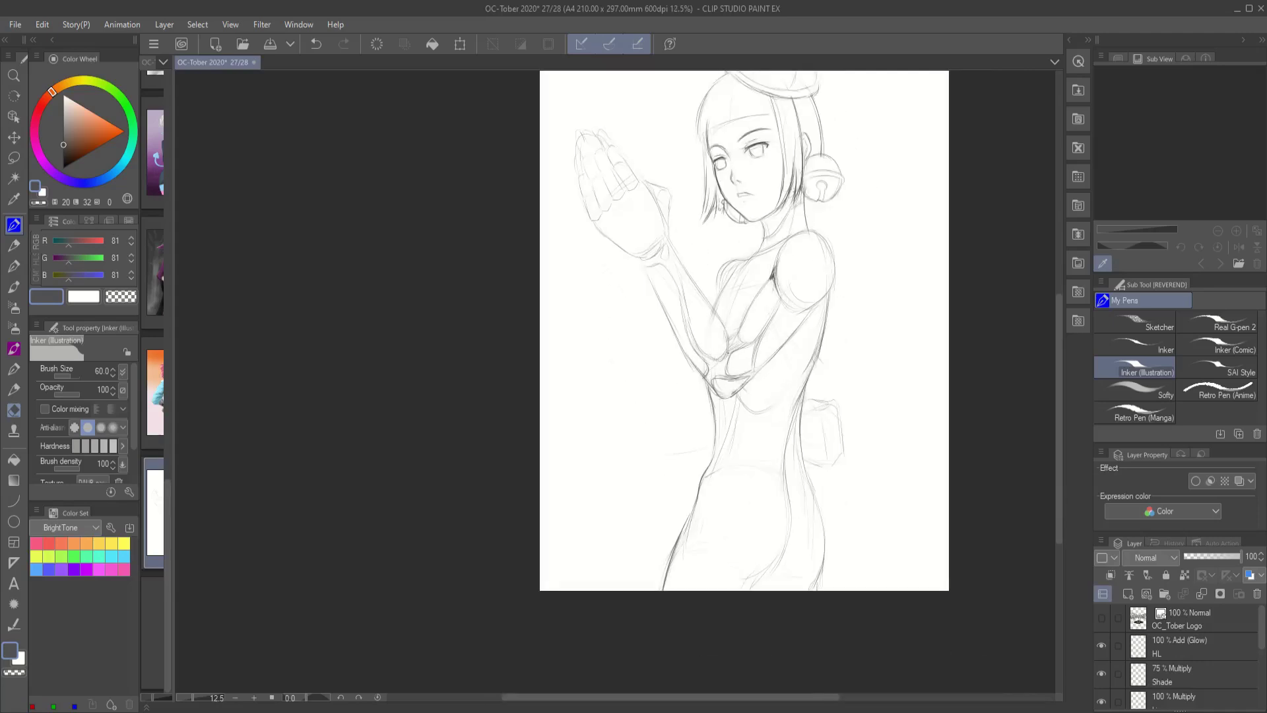
{"action": "left_click_drag", "start_coordinate": [681, 298], "coordinate": [694, 348]}
- Sketch a high collar around the neck, the top's chest line and a short sleeve hem on the upper arm
{"action": "scroll", "coordinate": [696, 330], "scroll_direction": "down", "scroll_amount": 1}
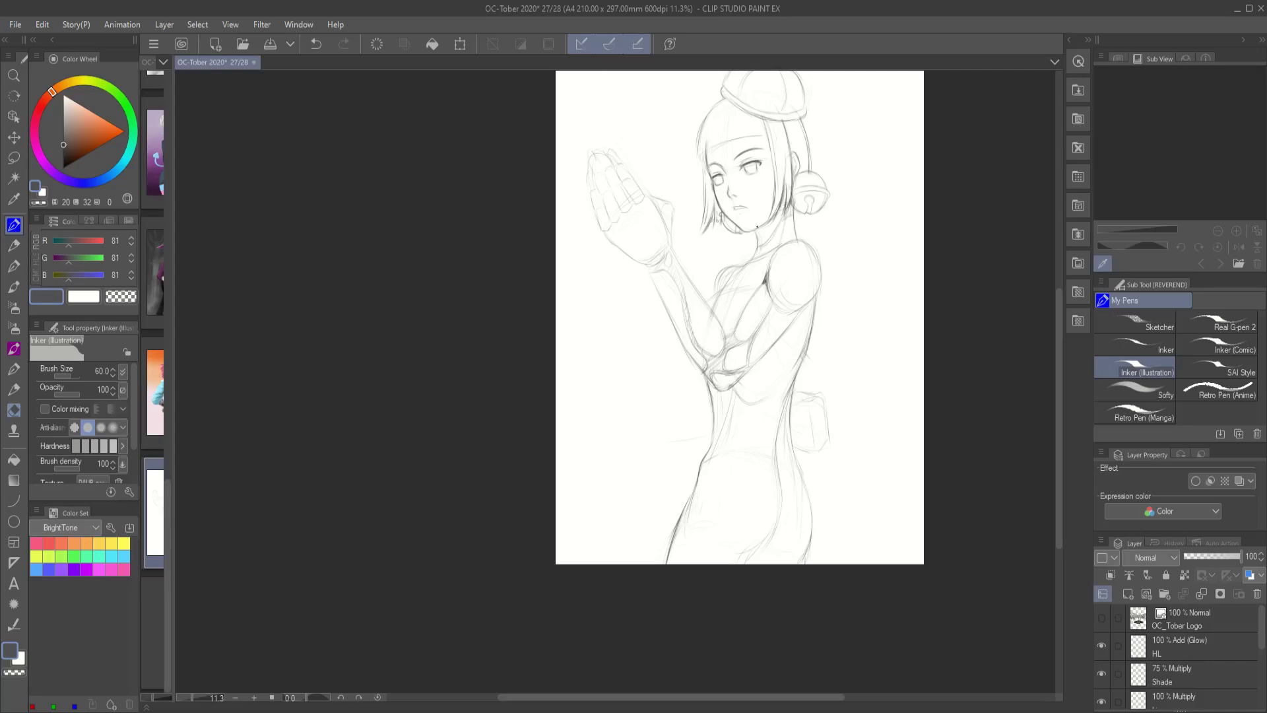
{"action": "mouse_move", "coordinate": [797, 222]}
{"action": "left_mouse_down"}
{"action": "mouse_move", "coordinate": [755, 235]}
{"action": "mouse_move", "coordinate": [711, 296]}
{"action": "left_mouse_up"}
{"action": "left_click_drag", "start_coordinate": [797, 290], "coordinate": [752, 332]}
{"action": "left_click_drag", "start_coordinate": [795, 242], "coordinate": [824, 337]}
{"action": "left_click_drag", "start_coordinate": [801, 298], "coordinate": [767, 330]}
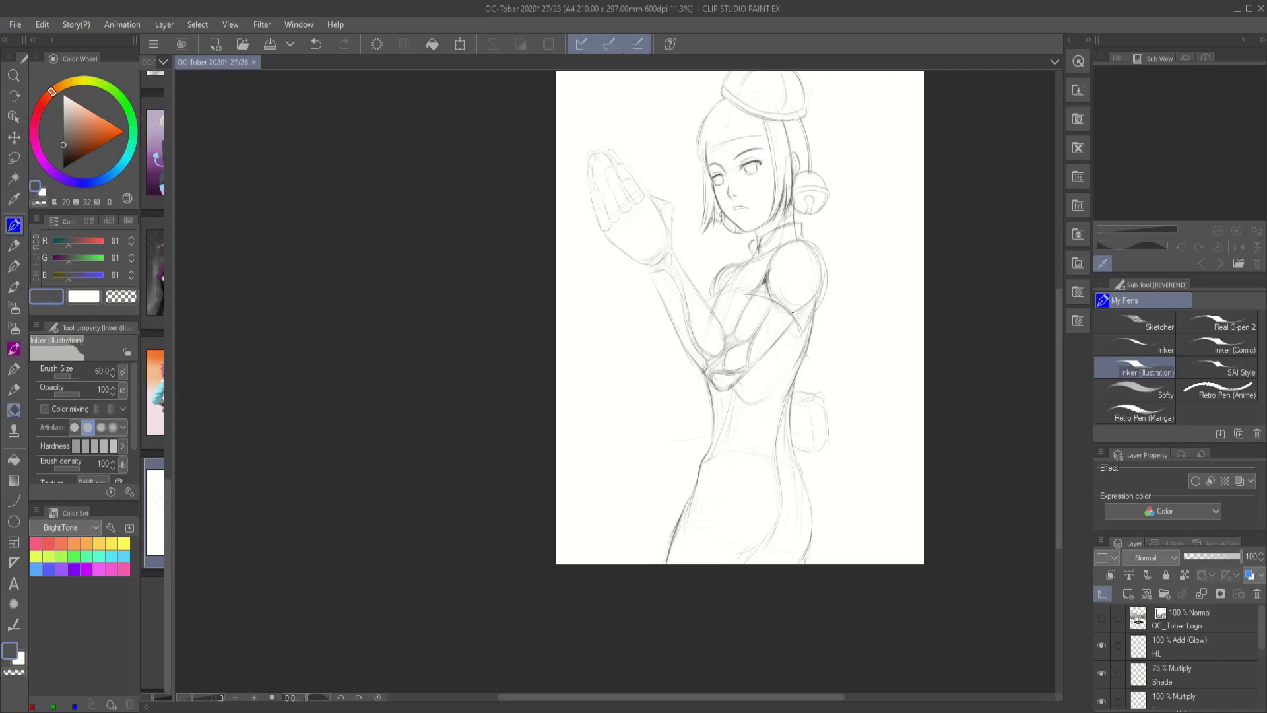
- Undo the last two strokes and draw a jagged ruffle along the near shoulder
{"action": "key", "text": "ctrl+z"}
{"action": "key", "text": "ctrl+z"}
{"action": "left_click_drag", "start_coordinate": [800, 236], "coordinate": [833, 235]}
{"action": "mouse_move", "coordinate": [815, 285]}
{"action": "left_mouse_down"}
{"action": "mouse_move", "coordinate": [805, 317]}
{"action": "mouse_move", "coordinate": [827, 298]}
{"action": "left_mouse_up"}
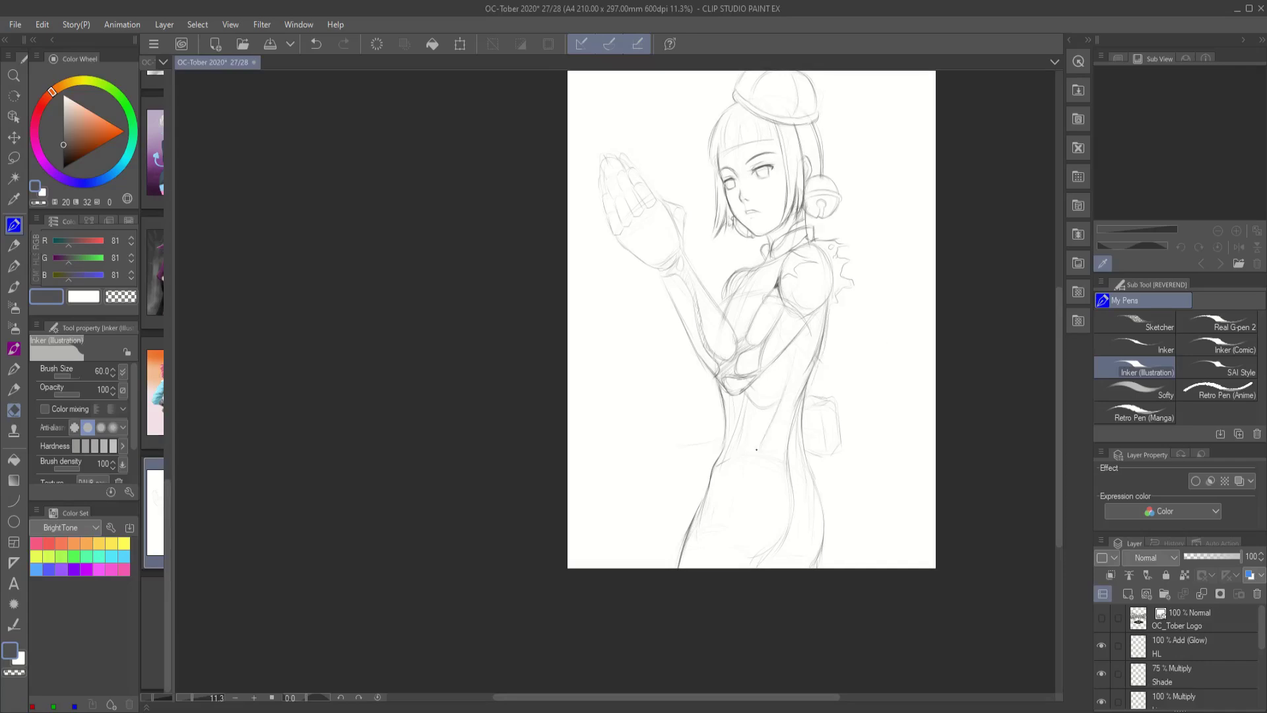
- Sketch the top's flared hem at the waist and strengthen the shoulder, chest and back contours
{"action": "left_click_drag", "start_coordinate": [744, 440], "coordinate": [701, 469]}
{"action": "mouse_move", "coordinate": [814, 381]}
{"action": "left_mouse_down"}
{"action": "mouse_move", "coordinate": [803, 465]}
{"action": "mouse_move", "coordinate": [822, 482]}
{"action": "left_mouse_up"}
{"action": "left_click_drag", "start_coordinate": [755, 263], "coordinate": [732, 293]}
{"action": "left_click_drag", "start_coordinate": [803, 245], "coordinate": [775, 285]}
{"action": "left_click_drag", "start_coordinate": [835, 297], "coordinate": [814, 371]}
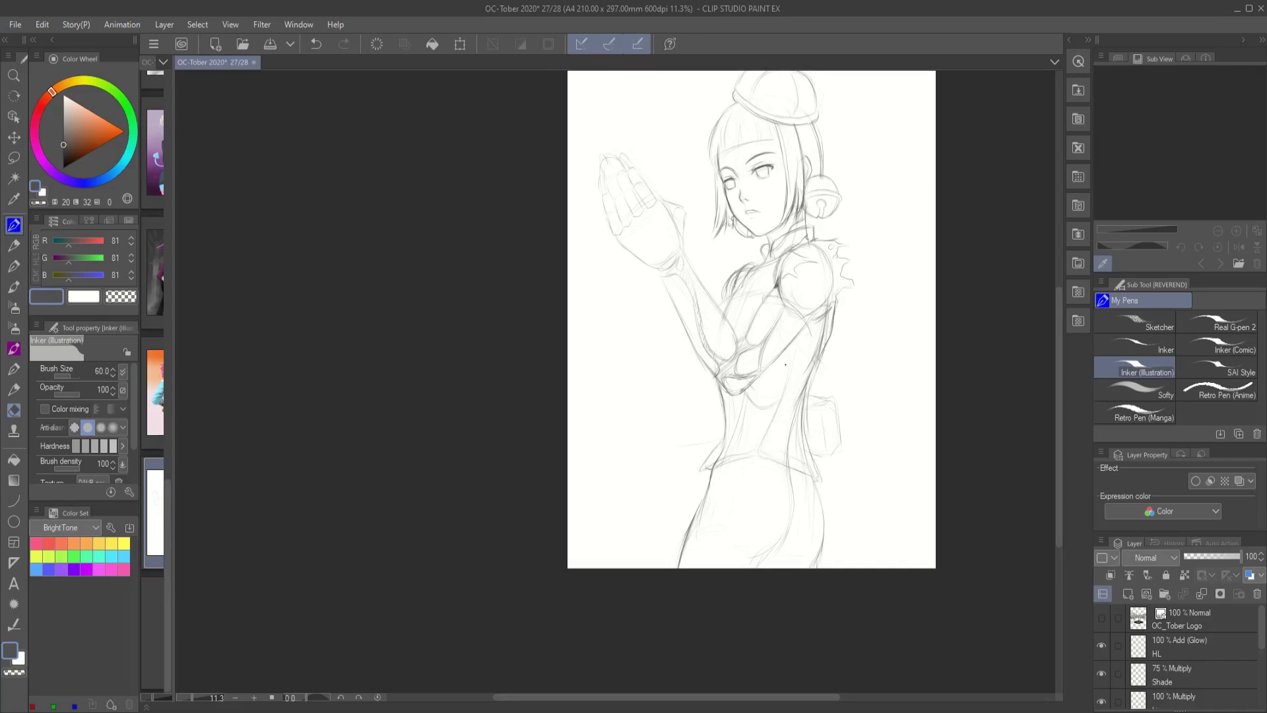
- Rework the waist hem into a curved waistband and draw a pointed coat tail behind the hip
{"action": "mouse_move", "coordinate": [753, 317]}
{"action": "left_mouse_down"}
{"action": "mouse_move", "coordinate": [758, 275]}
{"action": "mouse_move", "coordinate": [732, 374]}
{"action": "left_mouse_up"}
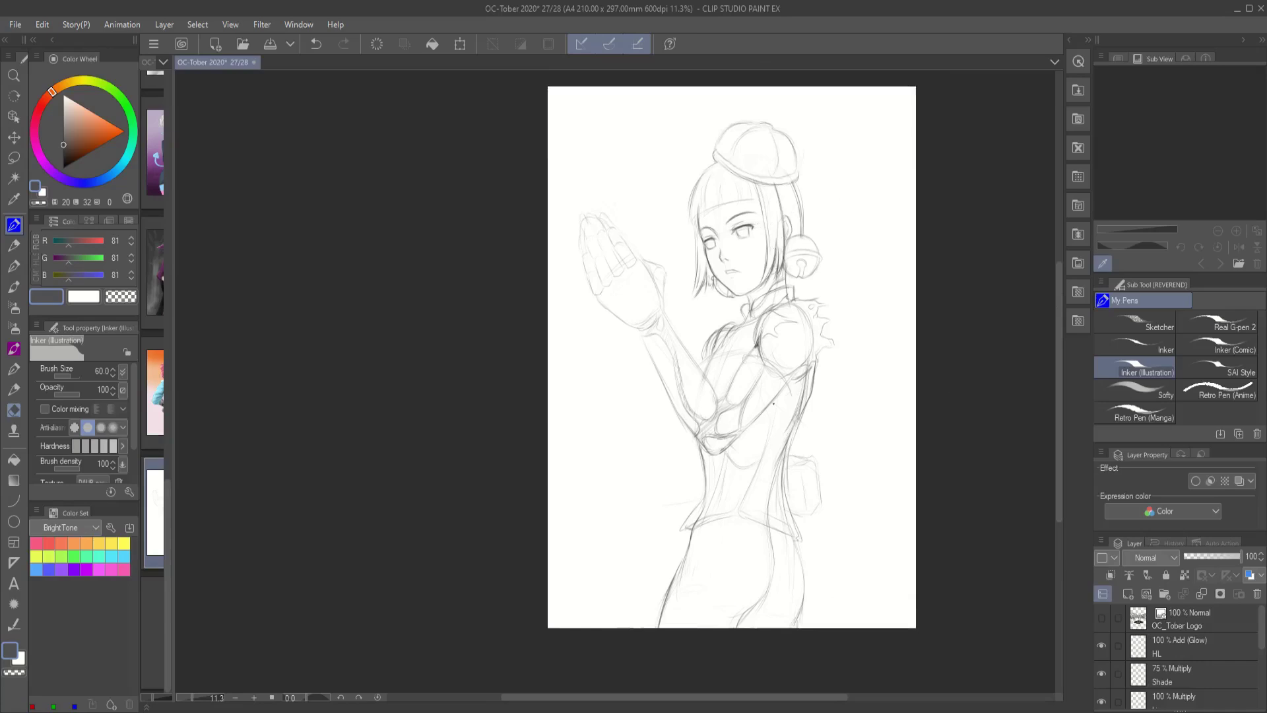
{"action": "mouse_move", "coordinate": [707, 490]}
{"action": "left_mouse_down"}
{"action": "mouse_move", "coordinate": [690, 516]}
{"action": "mouse_move", "coordinate": [787, 521]}
{"action": "mouse_move", "coordinate": [828, 584]}
{"action": "mouse_move", "coordinate": [674, 578]}
{"action": "left_mouse_up"}
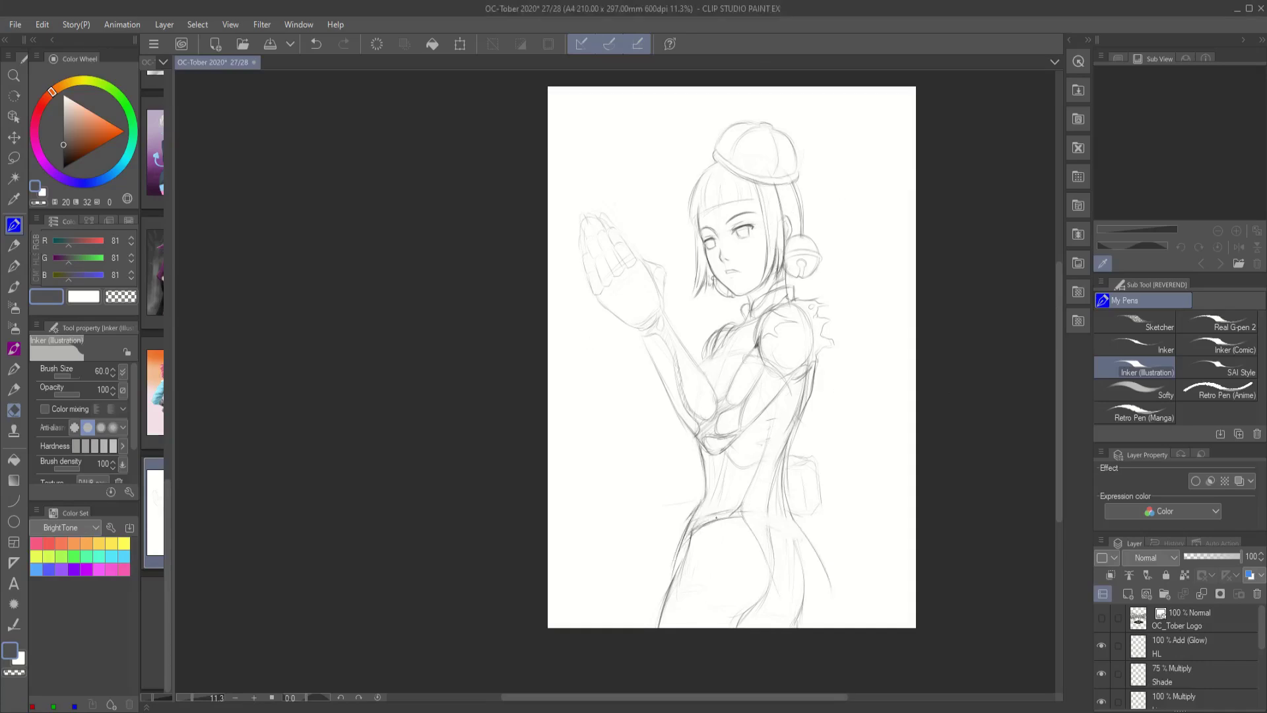
{"action": "left_click_drag", "start_coordinate": [683, 515], "coordinate": [724, 564]}
{"action": "left_click_drag", "start_coordinate": [769, 551], "coordinate": [795, 597]}
{"action": "mouse_move", "coordinate": [788, 465]}
{"action": "left_mouse_down"}
{"action": "mouse_move", "coordinate": [785, 518]}
{"action": "mouse_move", "coordinate": [772, 508]}
{"action": "left_mouse_up"}
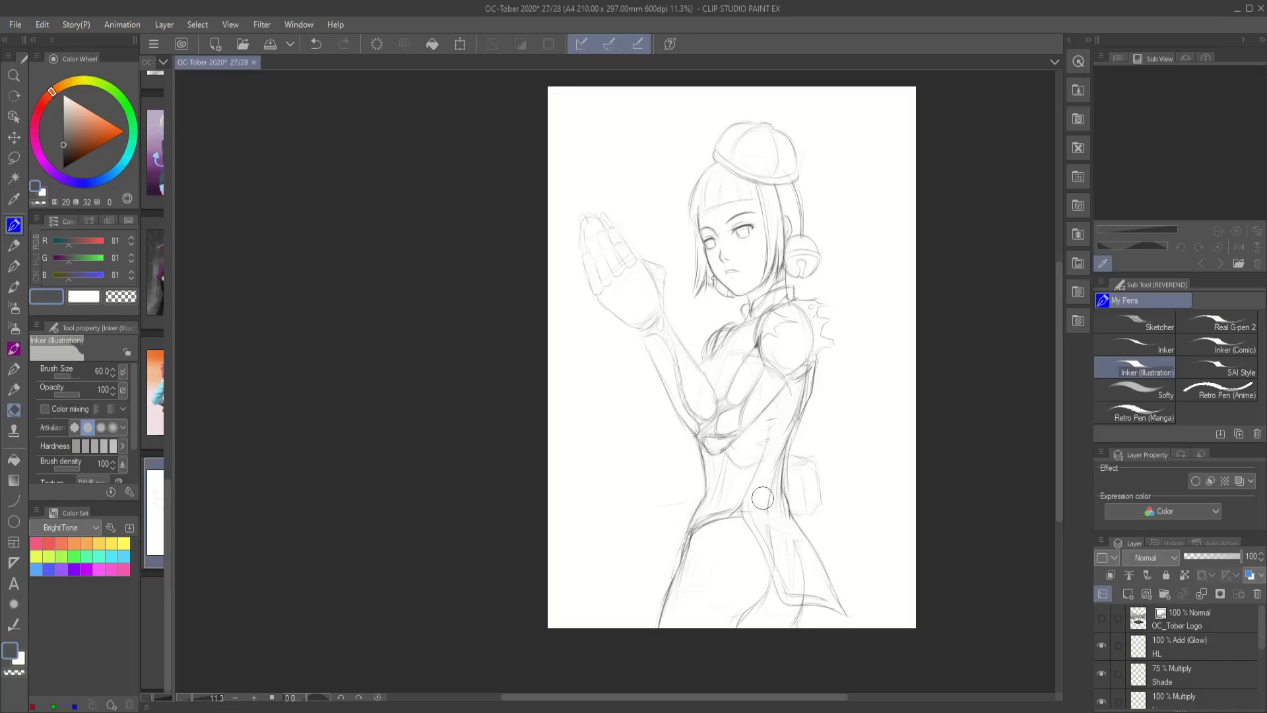
- Scale the whole figure sketch down to make room for the legs on the page
{"action": "key", "text": "ctrl+t"}
{"action": "left_click_drag", "start_coordinate": [838, 627], "coordinate": [837, 548]}
{"action": "left_click", "coordinate": [700, 570]}
- Extend both legs to the page's lower edge as loose, flared trousers
{"action": "left_click_drag", "start_coordinate": [663, 551], "coordinate": [645, 597]}
{"action": "left_click_drag", "start_coordinate": [721, 527], "coordinate": [722, 624]}
{"action": "left_click_drag", "start_coordinate": [744, 560], "coordinate": [738, 626]}
{"action": "left_click_drag", "start_coordinate": [789, 537], "coordinate": [806, 627]}
{"action": "left_click_drag", "start_coordinate": [667, 551], "coordinate": [637, 627]}
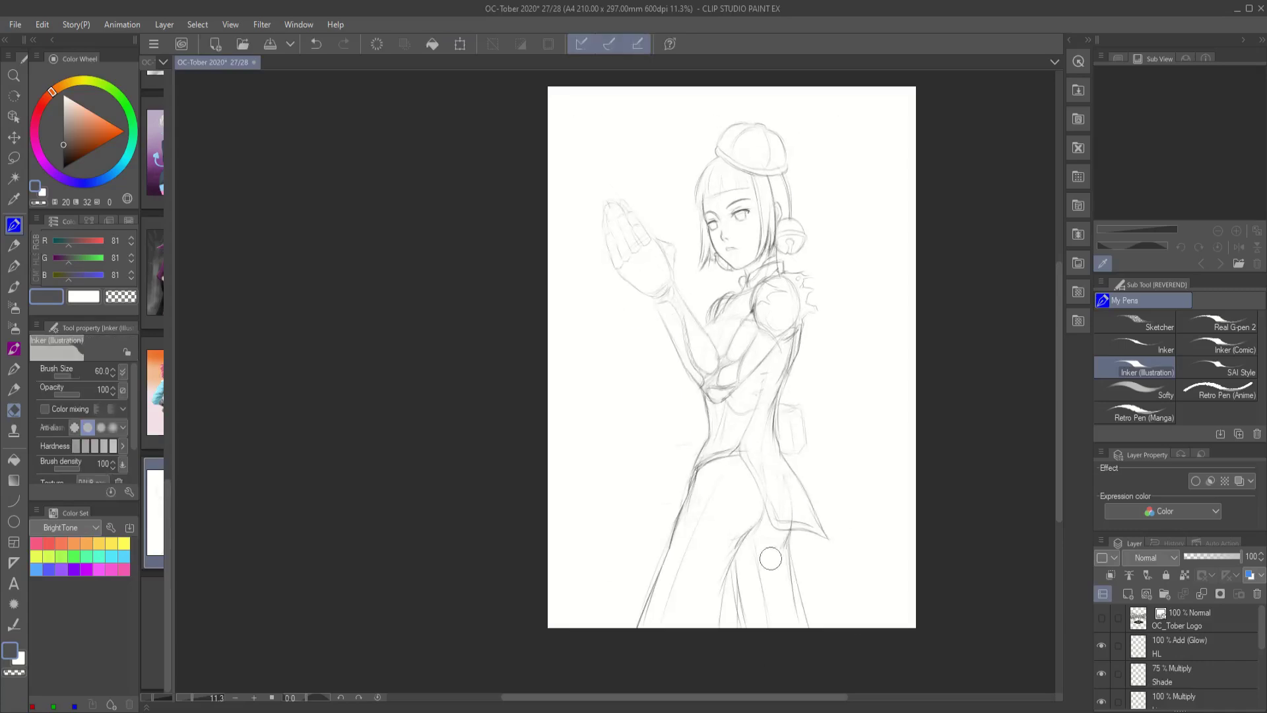
{"action": "left_click_drag", "start_coordinate": [764, 510], "coordinate": [726, 594]}
- Draw the knuckles and curled fingers of the fist behind the waist
{"action": "left_click_drag", "start_coordinate": [786, 491], "coordinate": [792, 484]}
{"action": "scroll", "coordinate": [793, 484], "scroll_direction": "up", "scroll_amount": 1}
{"action": "left_click_drag", "start_coordinate": [795, 409], "coordinate": [798, 469]}
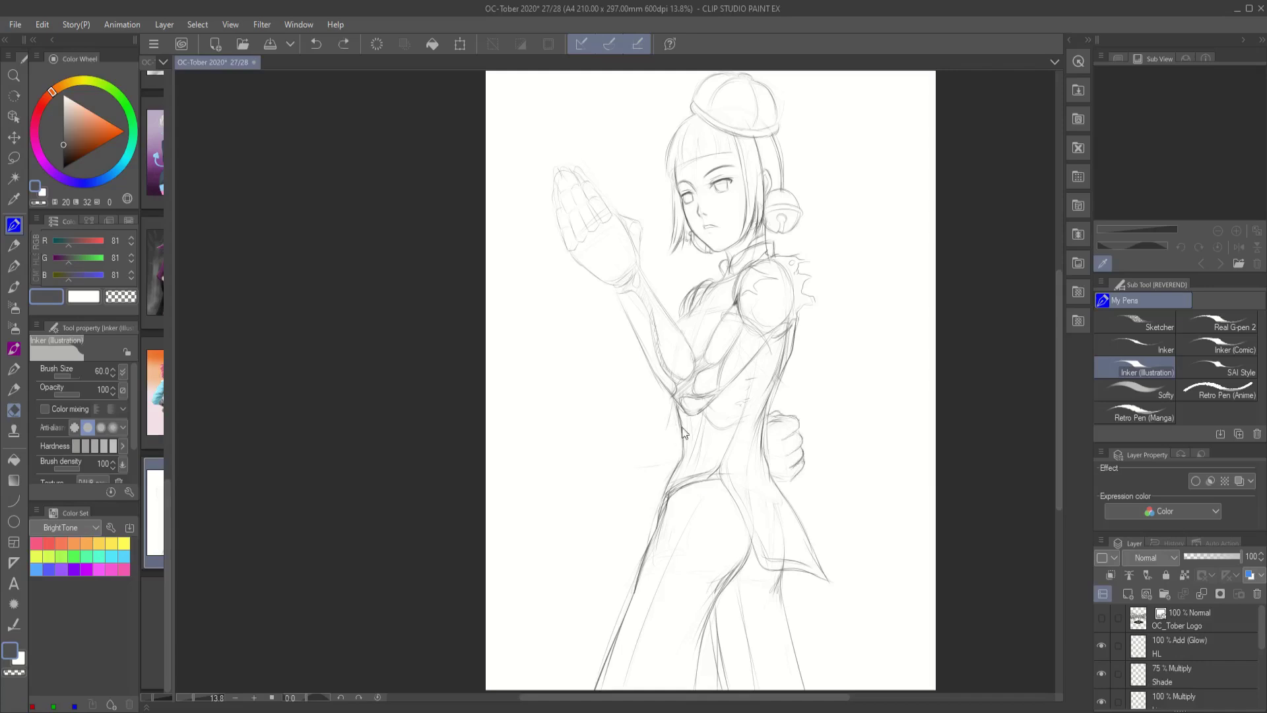
- Select the fist behind the waist, scale it down against the back and deselect it
{"action": "key", "text": "m"}
{"action": "left_click_drag", "start_coordinate": [782, 394], "coordinate": [769, 462]}
{"action": "key", "text": "ctrl+t"}
{"action": "key", "text": "Return"}
{"action": "key", "text": "ctrl+d"}
{"action": "key", "text": "p"}
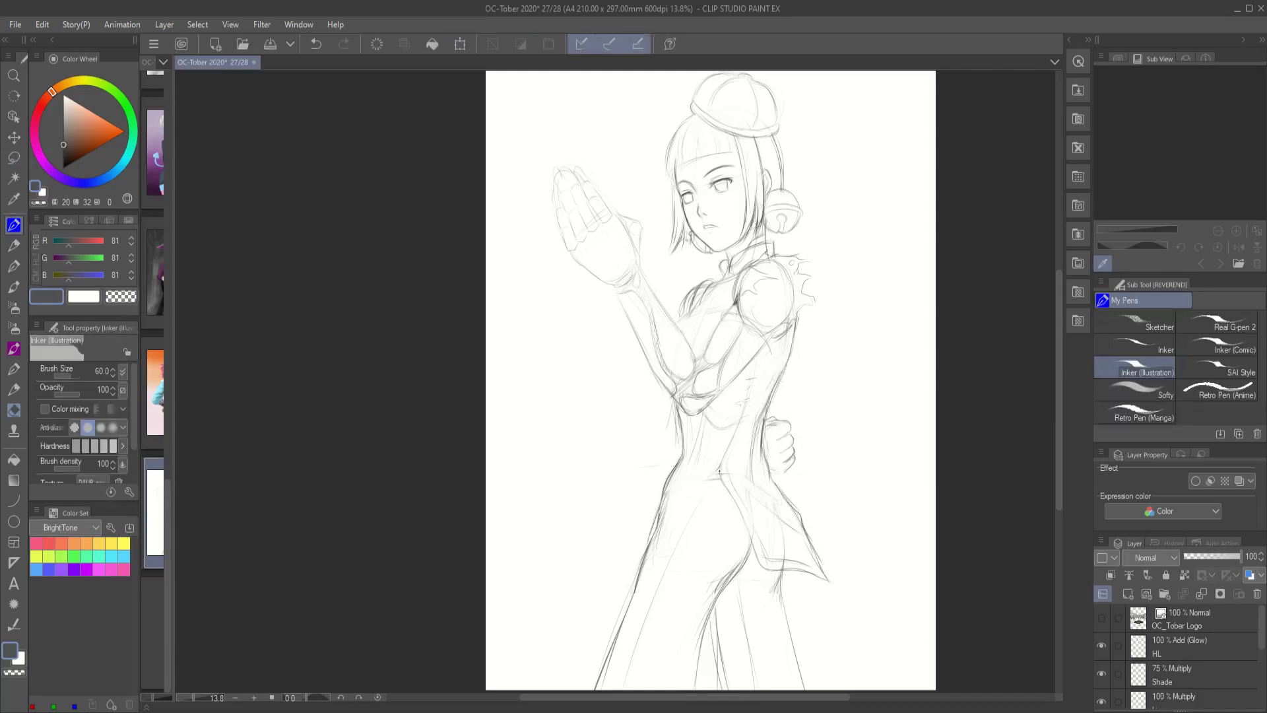
{"action": "scroll", "coordinate": [868, 292], "scroll_direction": "down", "scroll_amount": 1}
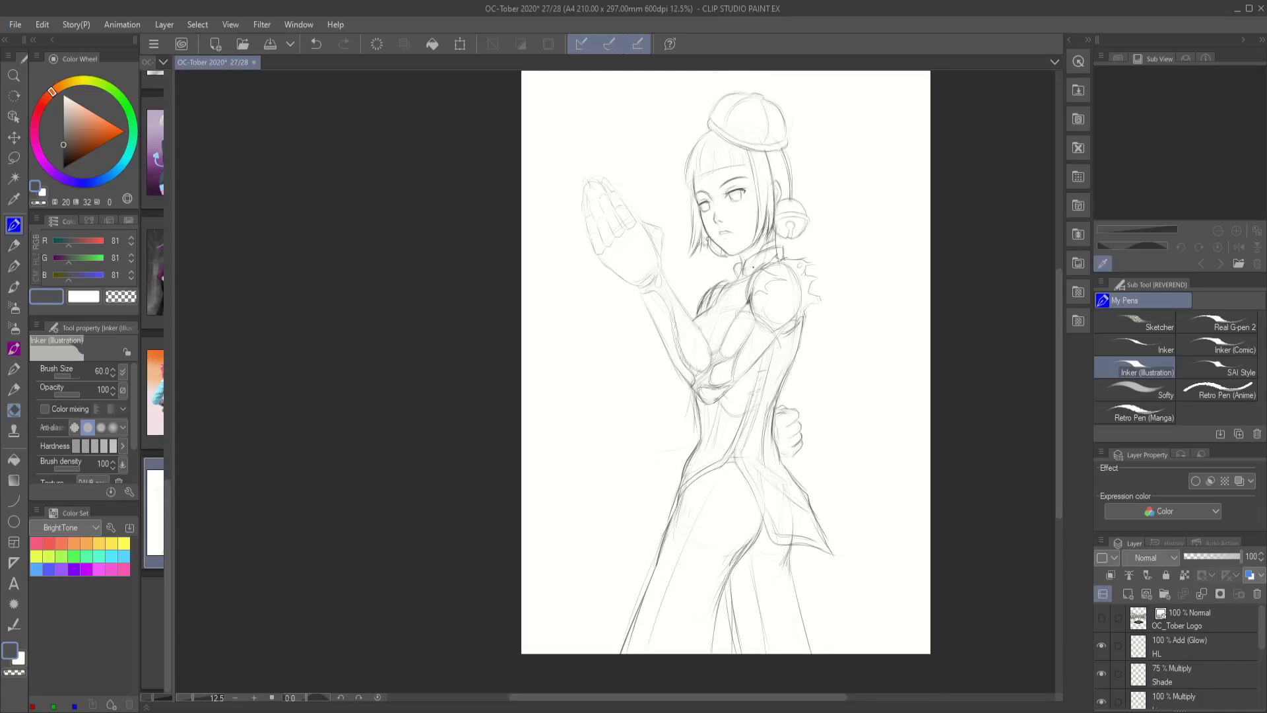
{"action": "scroll", "coordinate": [812, 301], "scroll_direction": "down", "scroll_amount": 1}
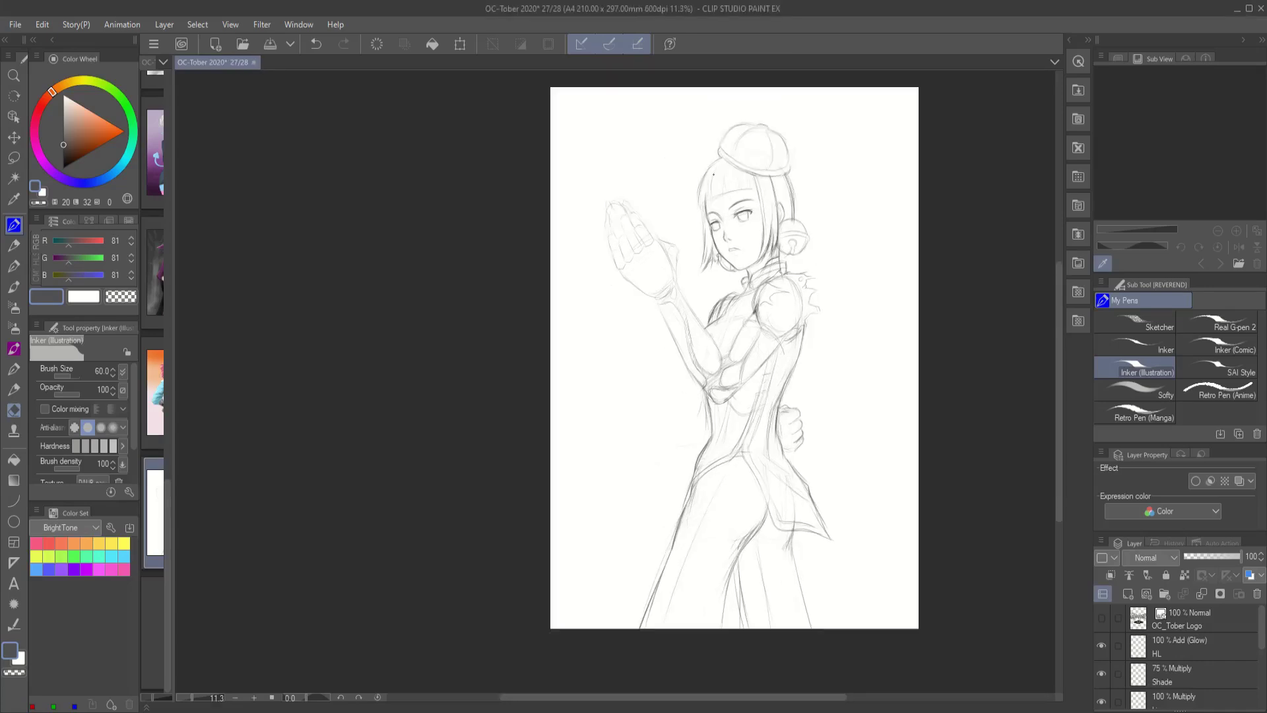
- Refine the bob's outer strands on both sides of the face, adding hair behind the jaw and over the bell earring
{"action": "scroll", "coordinate": [769, 92], "scroll_direction": "up", "scroll_amount": 5}
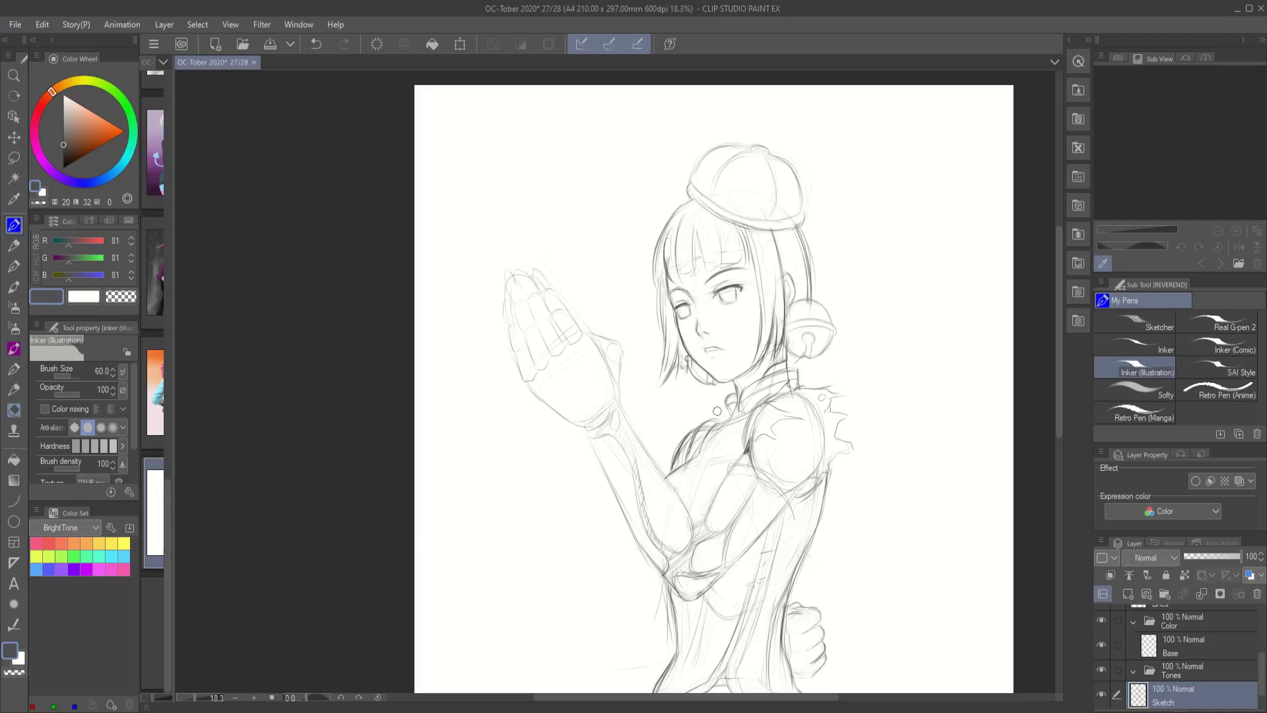
{"action": "key", "text": "ctrl+z"}
{"action": "key", "text": "ctrl+y"}
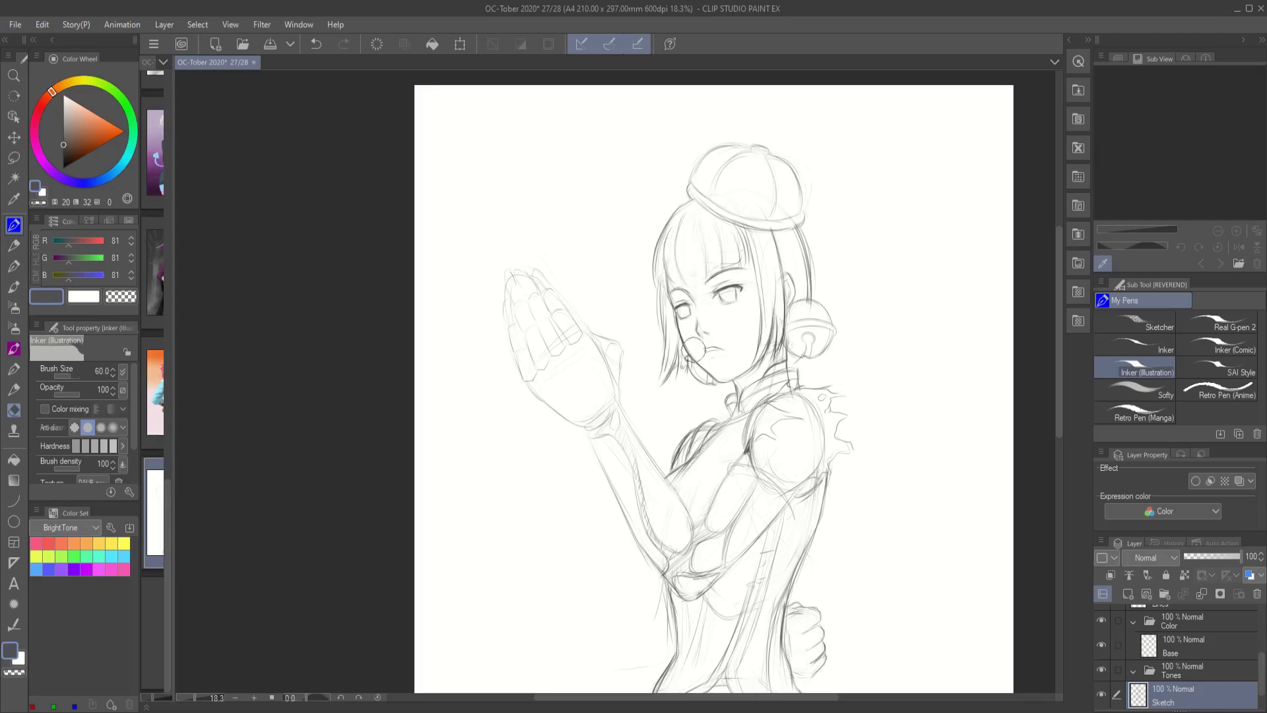
{"action": "left_click_drag", "start_coordinate": [660, 324], "coordinate": [665, 382]}
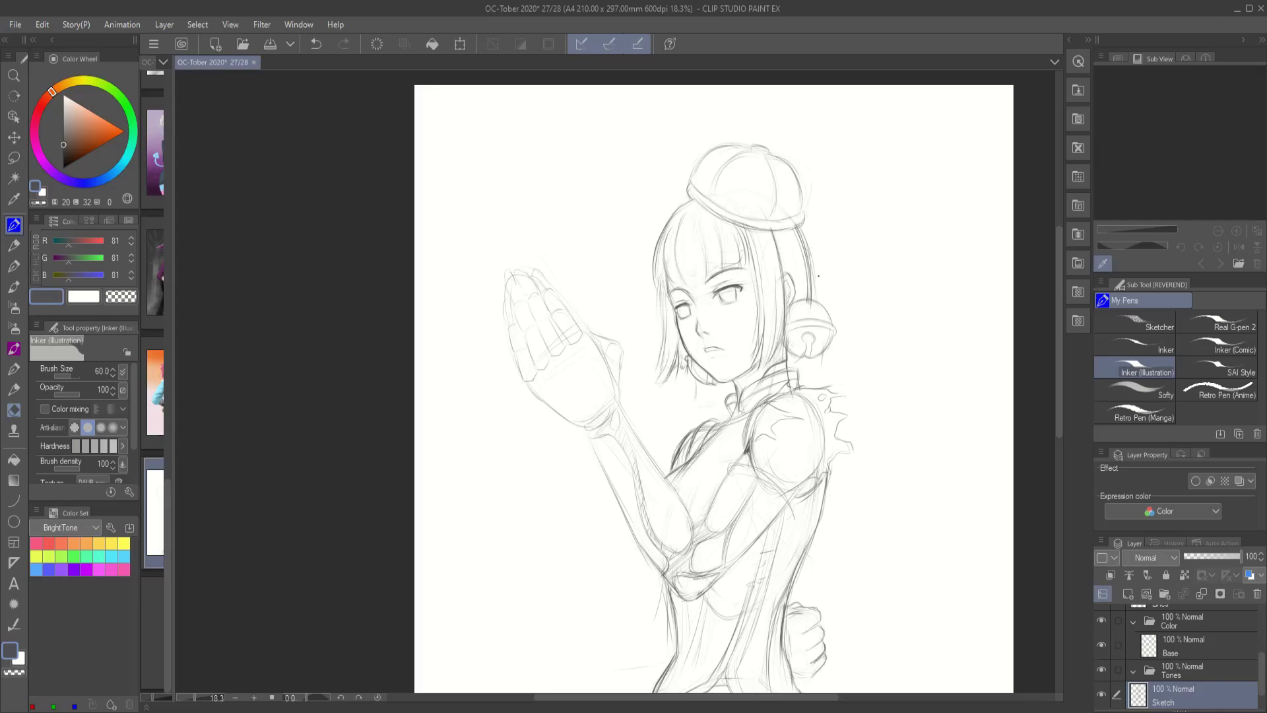
{"action": "mouse_move", "coordinate": [819, 231]}
{"action": "left_mouse_down"}
{"action": "mouse_move", "coordinate": [816, 301]}
{"action": "mouse_move", "coordinate": [788, 345]}
{"action": "left_mouse_up"}
{"action": "left_click_drag", "start_coordinate": [703, 389], "coordinate": [708, 404]}
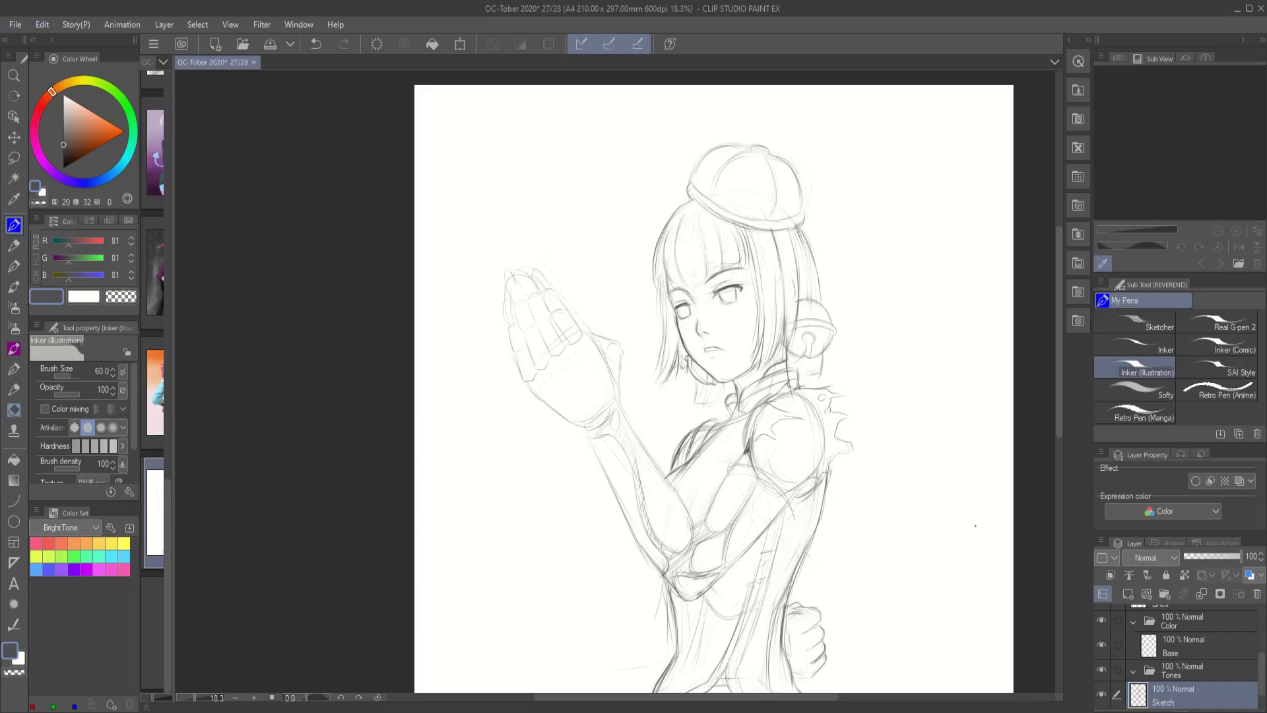
{"action": "left_click_drag", "start_coordinate": [806, 293], "coordinate": [813, 332]}
- Replace the small round cap with a larger, puffier cap built from curved panels above a band
{"action": "left_click_drag", "start_coordinate": [813, 270], "coordinate": [679, 235]}
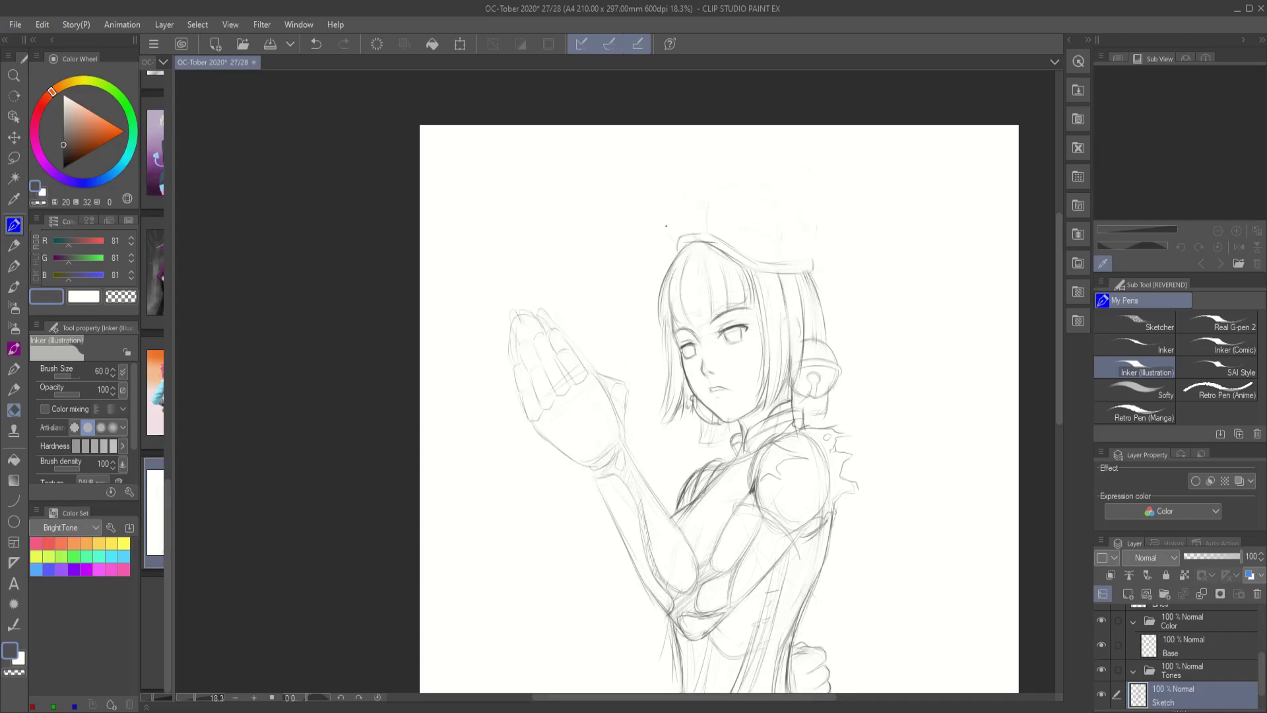
{"action": "left_click_drag", "start_coordinate": [823, 257], "coordinate": [706, 227]}
{"action": "left_click_drag", "start_coordinate": [816, 218], "coordinate": [790, 264]}
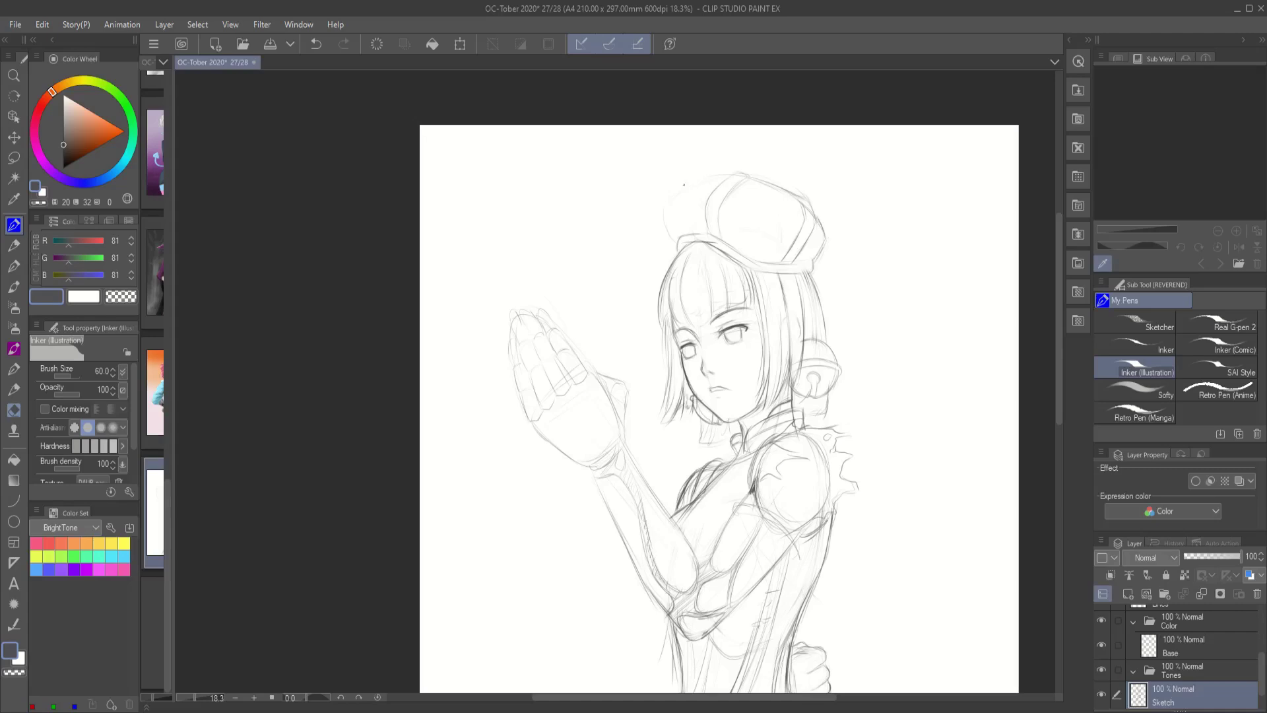
{"action": "left_click_drag", "start_coordinate": [747, 175], "coordinate": [767, 176]}
- Draw long hair locks across the bell earring and define the round button on top of the cap
{"action": "key", "text": "ctrl+plus"}
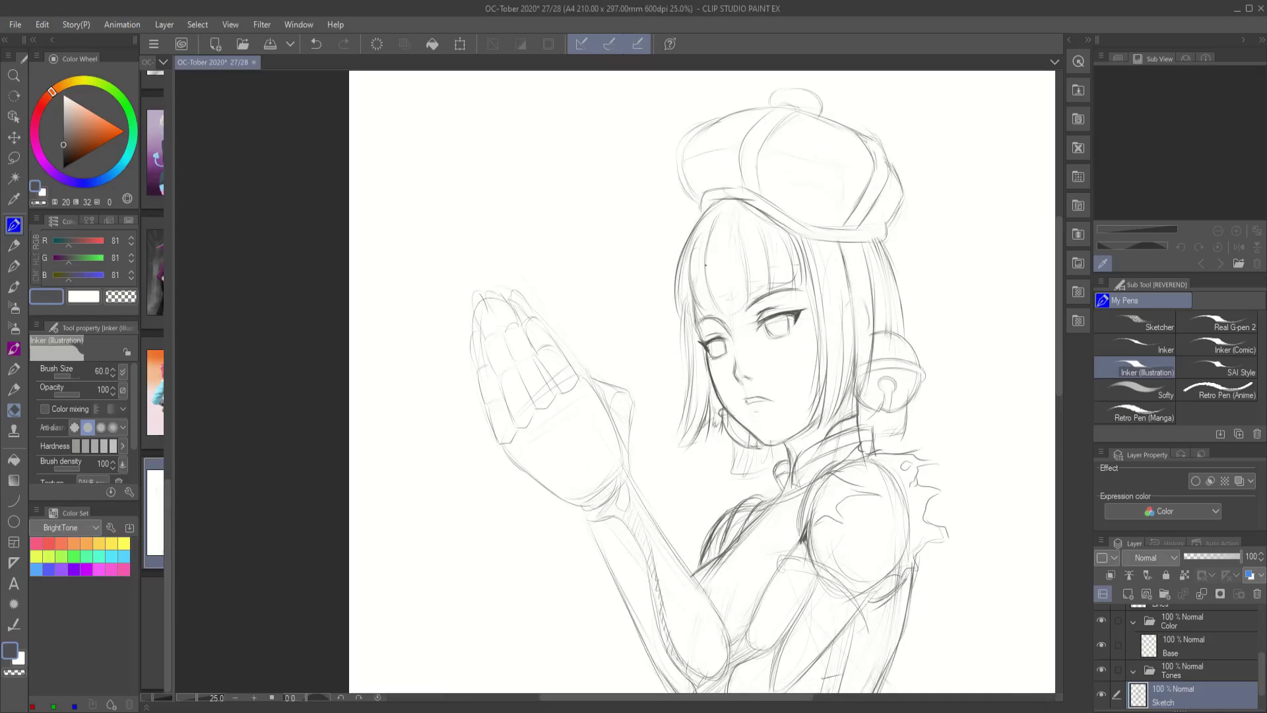
{"action": "key", "text": "ctrl+minus"}
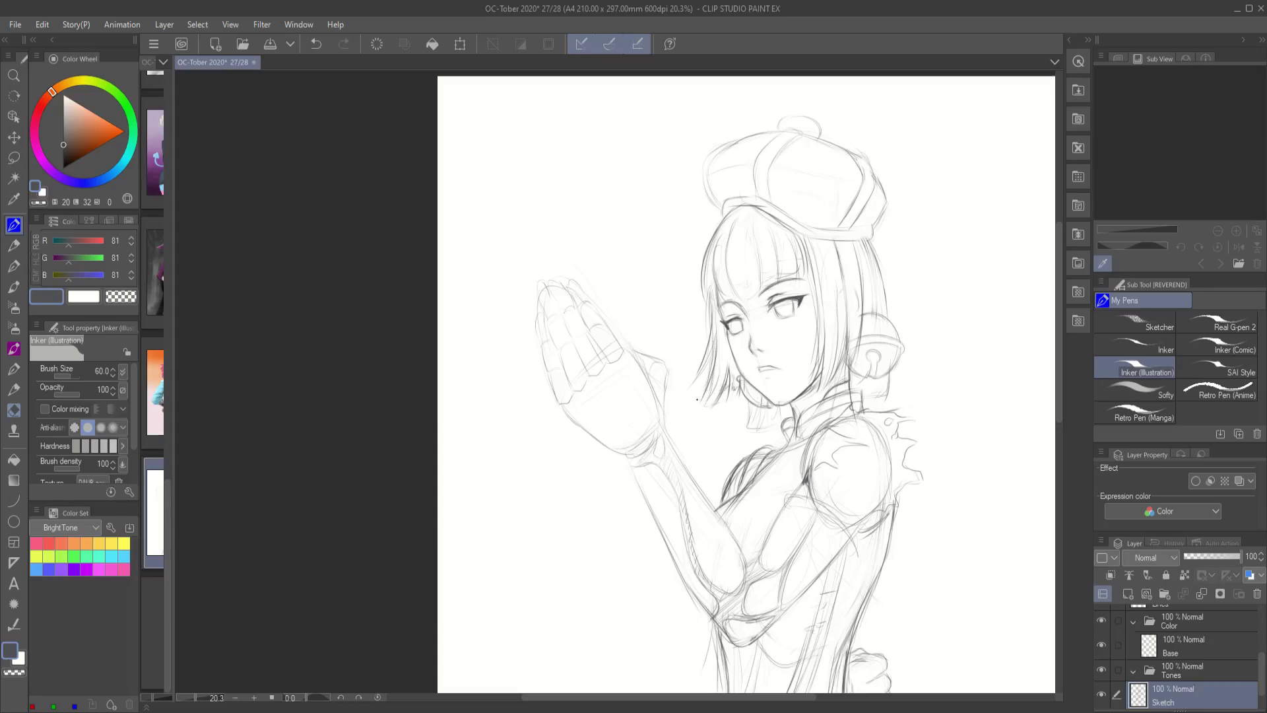
{"action": "left_click_drag", "start_coordinate": [880, 268], "coordinate": [894, 404]}
{"action": "left_click_drag", "start_coordinate": [866, 265], "coordinate": [877, 400]}
{"action": "left_click_drag", "start_coordinate": [796, 135], "coordinate": [833, 142]}
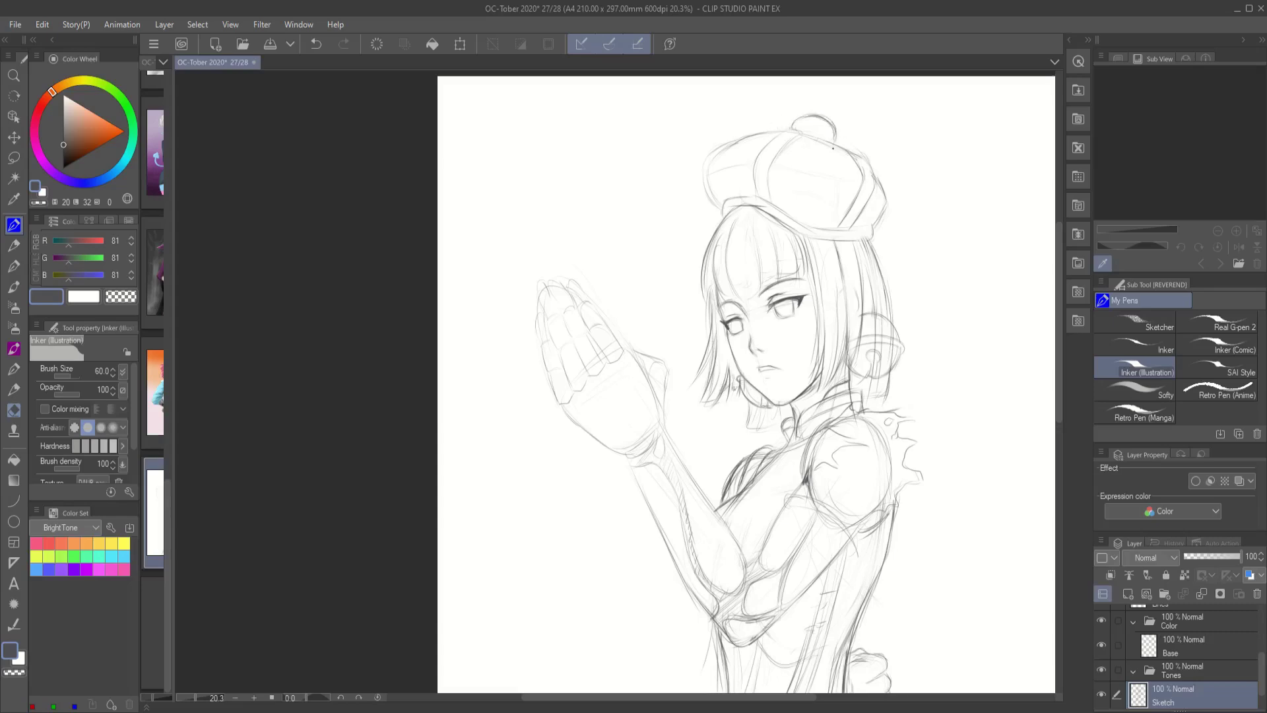
{"action": "key", "text": "ctrl+minus"}
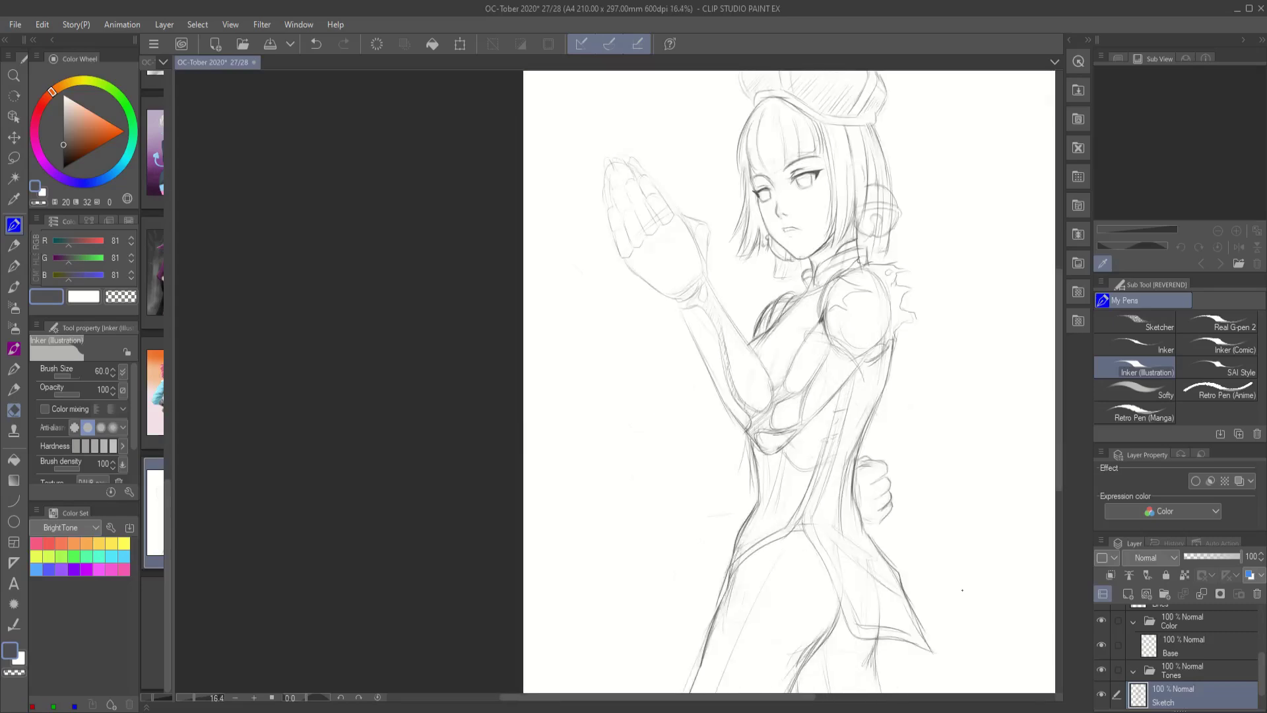
- Rework the fist behind the waist at a larger size and sketch a rough cuff around its wrist
{"action": "key", "text": "ctrl+minus"}
{"action": "key", "text": "l"}
{"action": "mouse_move", "coordinate": [788, 448]}
{"action": "left_mouse_down"}
{"action": "mouse_move", "coordinate": [745, 393]}
{"action": "mouse_move", "coordinate": [788, 449]}
{"action": "left_mouse_up"}
{"action": "key", "text": "p"}
{"action": "key", "text": "ctrl+plus"}
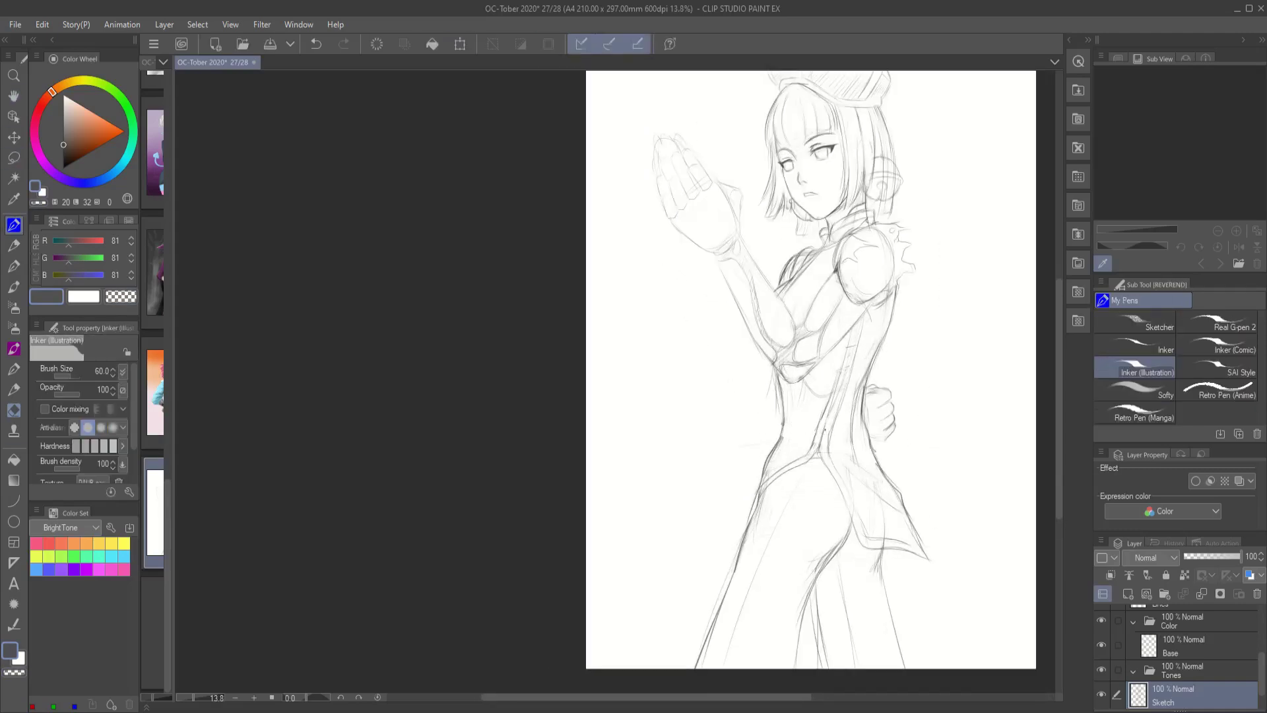
{"action": "mouse_move", "coordinate": [851, 333]}
{"action": "left_mouse_down"}
{"action": "mouse_move", "coordinate": [825, 429]}
{"action": "mouse_move", "coordinate": [896, 481]}
{"action": "left_mouse_up"}
{"action": "key", "text": "ctrl+minus"}
{"action": "key", "text": "l"}
{"action": "key", "text": "p"}
{"action": "key", "text": "l"}
{"action": "key", "text": "p"}
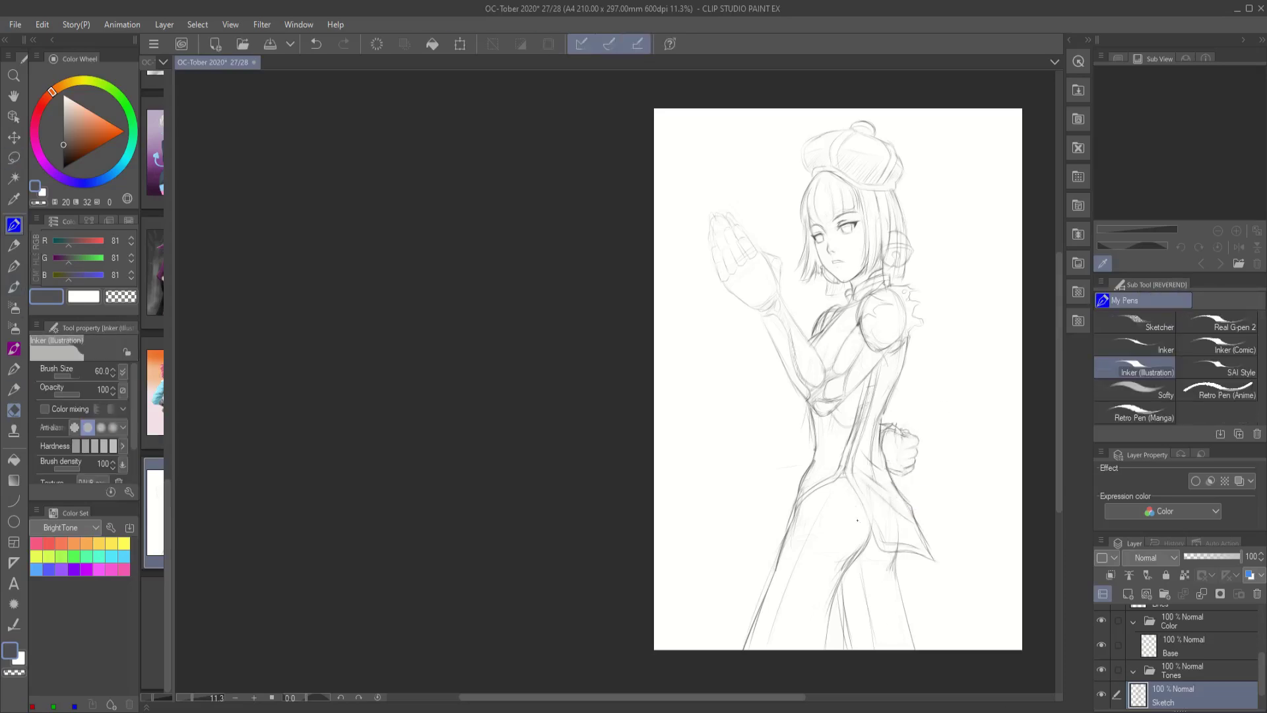
- Select the cap with the lasso and transform it into a smaller, flatter shape that sits closer to the head
{"action": "scroll", "coordinate": [851, 244], "scroll_direction": "up", "scroll_amount": 4}
{"action": "key", "text": "ctrl+minus"}
{"action": "key", "text": "l"}
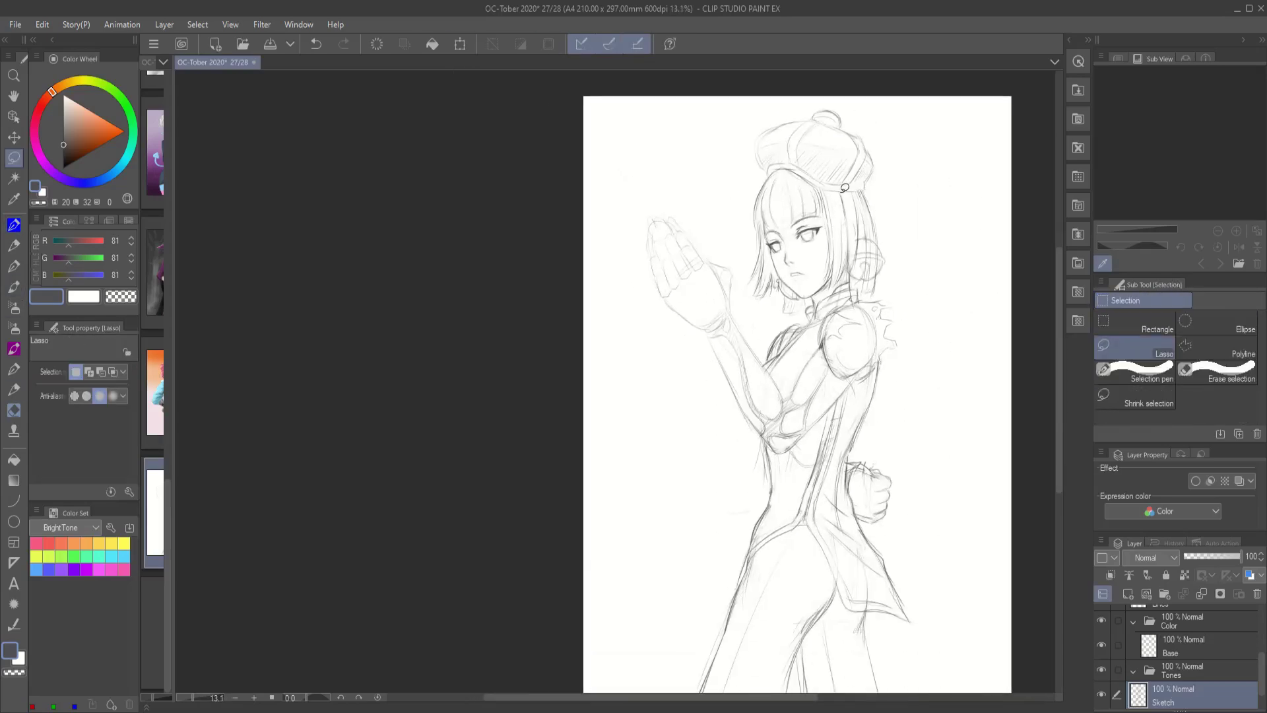
{"action": "left_click_drag", "start_coordinate": [745, 198], "coordinate": [878, 204]}
{"action": "key", "text": "ctrl+t"}
{"action": "key", "text": "Return"}
{"action": "key", "text": "p"}
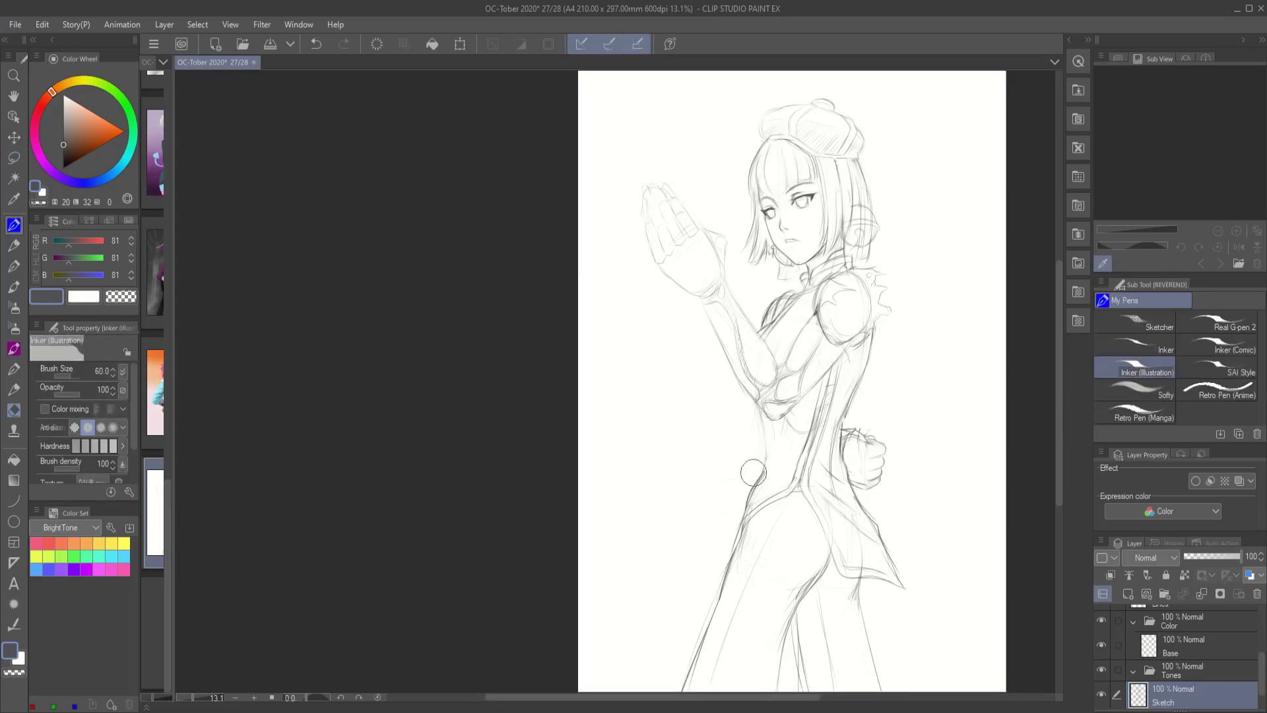
- Clean up the waist and jacket edge lines and rework the fist behind the back
{"action": "mouse_move", "coordinate": [762, 432]}
{"action": "left_mouse_down"}
{"action": "mouse_move", "coordinate": [762, 346]}
{"action": "mouse_move", "coordinate": [816, 454]}
{"action": "left_mouse_up"}
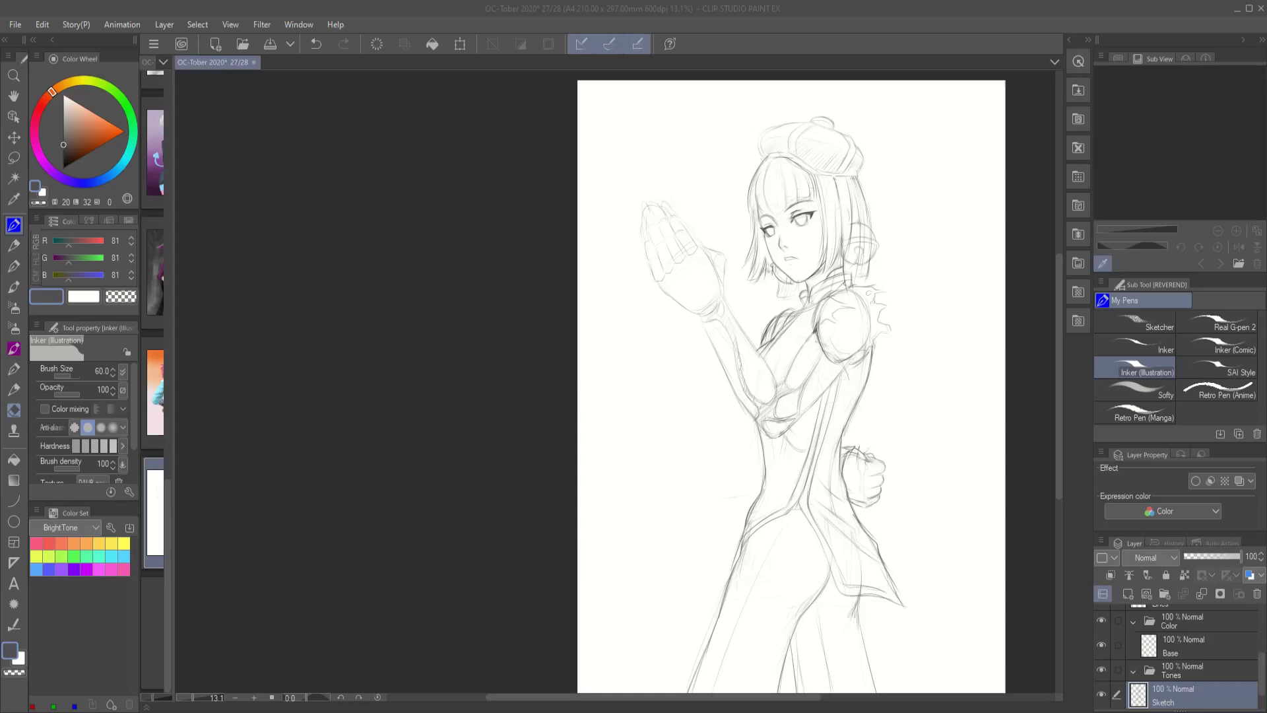
{"action": "left_click_drag", "start_coordinate": [878, 501], "coordinate": [869, 465]}
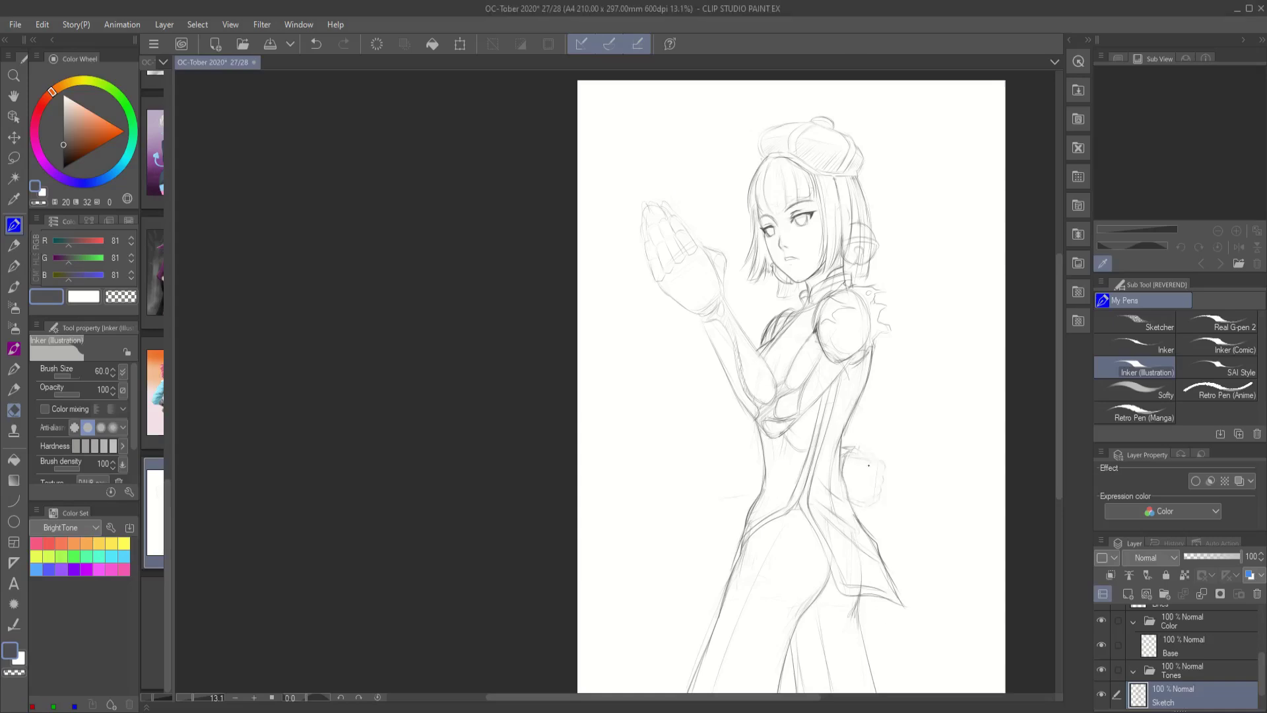
{"action": "key", "text": "ctrl+z"}
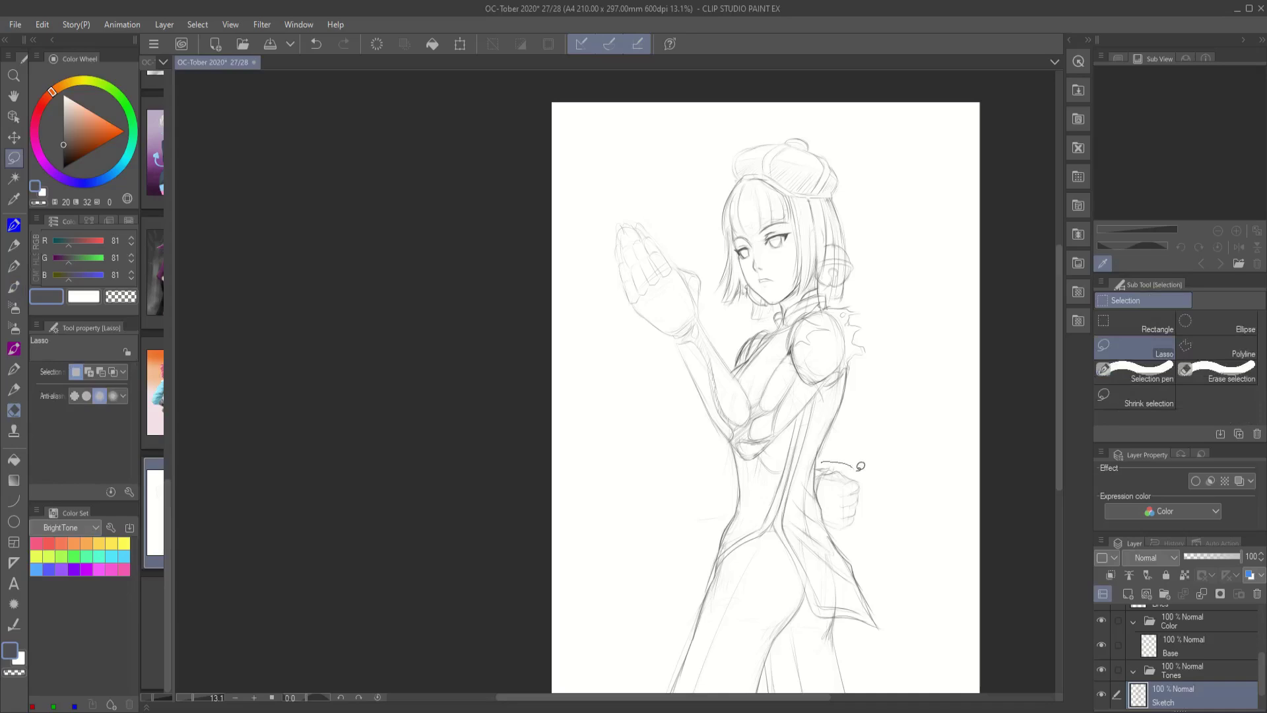
- Tint the Sketch layer blue with the layer colour effect and make the Lines layer active
{"action": "left_click", "coordinate": [1249, 575]}
{"action": "left_click", "coordinate": [1188, 604]}
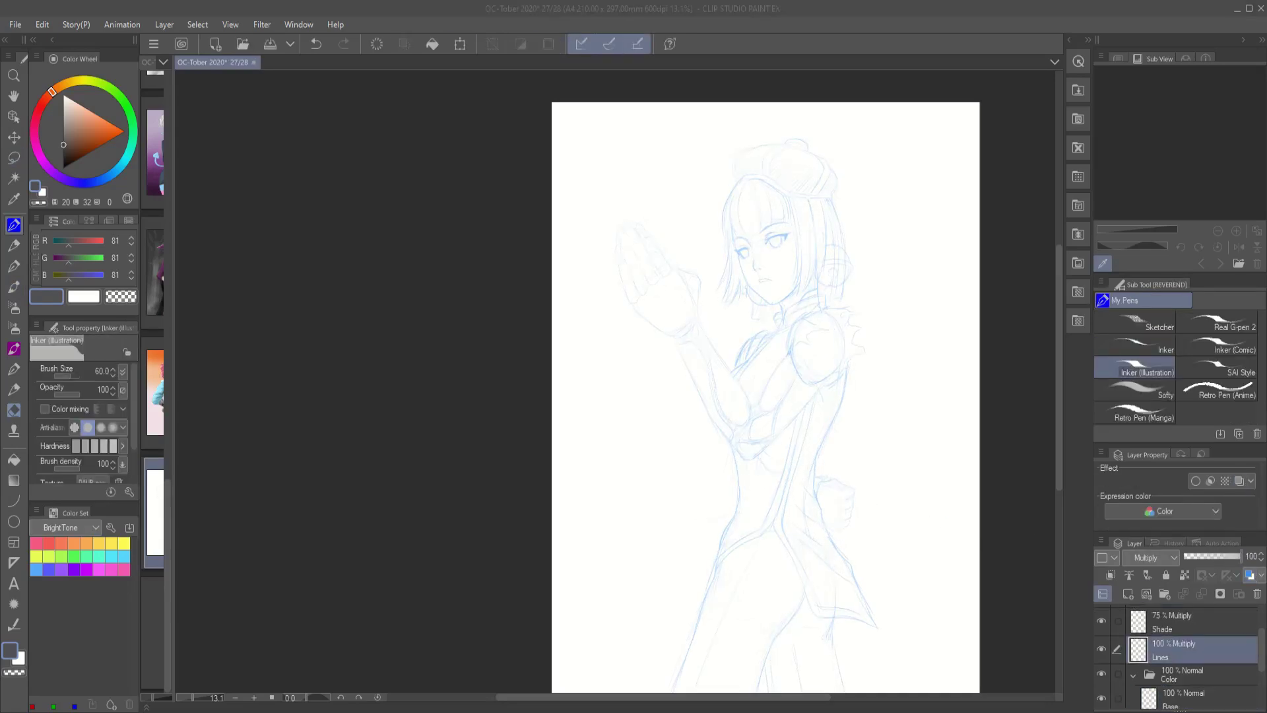
{"action": "left_click", "coordinate": [1217, 343]}
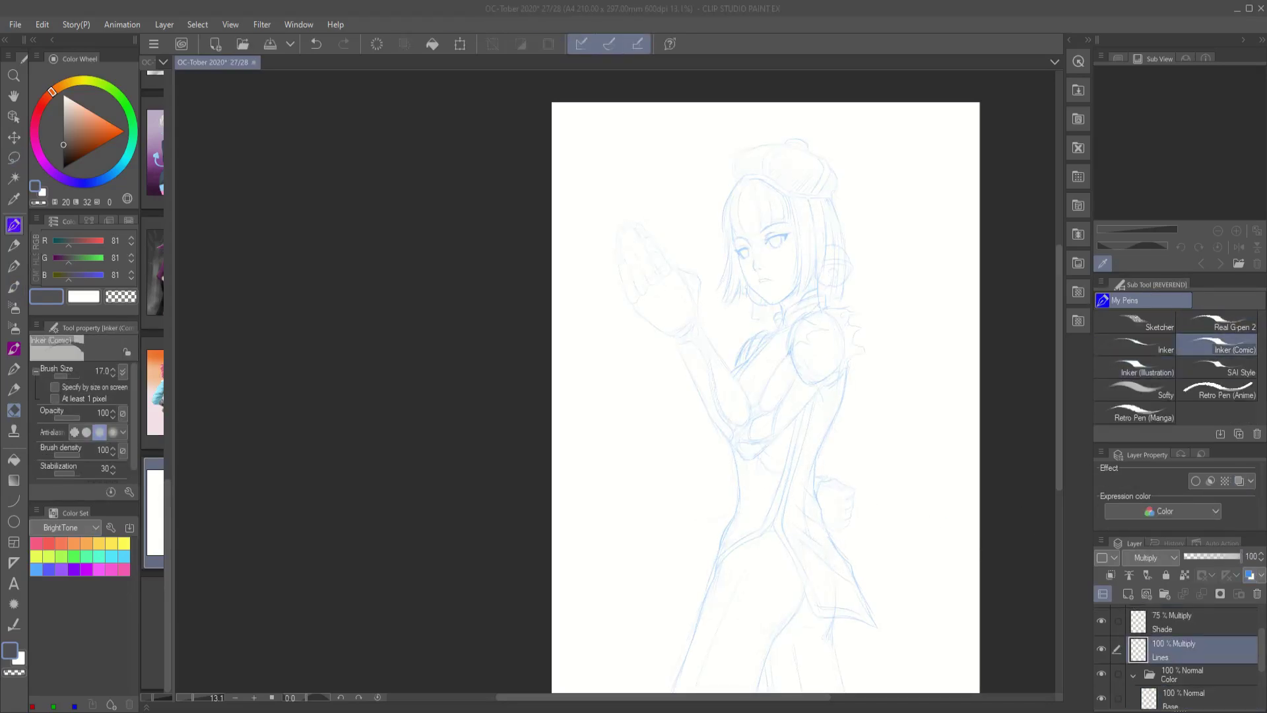
{"action": "scroll", "coordinate": [663, 212], "scroll_direction": "up", "scroll_amount": 2}
{"action": "left_click_drag", "start_coordinate": [777, 169], "coordinate": [753, 250]}
{"action": "mouse_move", "coordinate": [778, 197]}
{"action": "left_mouse_down"}
{"action": "mouse_move", "coordinate": [781, 248]}
{"action": "mouse_move", "coordinate": [810, 242]}
{"action": "left_mouse_up"}
{"action": "mouse_move", "coordinate": [818, 186]}
{"action": "left_mouse_down"}
{"action": "mouse_move", "coordinate": [818, 239]}
{"action": "mouse_move", "coordinate": [735, 342]}
{"action": "mouse_move", "coordinate": [757, 348]}
{"action": "left_mouse_up"}
{"action": "left_click_drag", "start_coordinate": [791, 307], "coordinate": [776, 347]}
{"action": "mouse_move", "coordinate": [795, 346]}
{"action": "left_mouse_down"}
{"action": "mouse_move", "coordinate": [798, 372]}
{"action": "mouse_move", "coordinate": [823, 366]}
{"action": "left_mouse_up"}
{"action": "left_click_drag", "start_coordinate": [850, 193], "coordinate": [864, 342]}
{"action": "left_click_drag", "start_coordinate": [858, 273], "coordinate": [888, 346]}
{"action": "left_click_drag", "start_coordinate": [903, 198], "coordinate": [882, 329]}
{"action": "scroll", "coordinate": [884, 328], "scroll_direction": "up", "scroll_amount": 2}
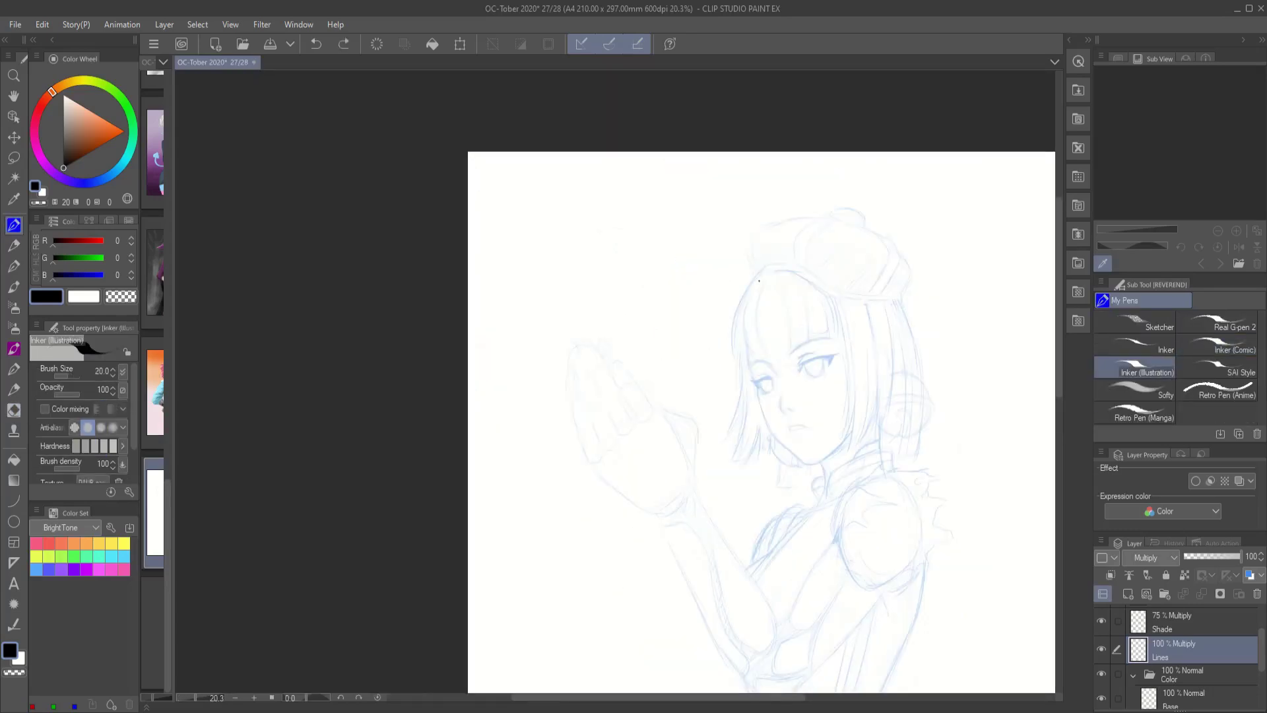
- Ink the outer curve of the hair and the fringe strands in black with the Inker (Illustration) pen at size 20
{"action": "scroll", "coordinate": [759, 281], "scroll_direction": "up", "scroll_amount": 2}
{"action": "mouse_move", "coordinate": [762, 195]}
{"action": "left_mouse_down"}
{"action": "mouse_move", "coordinate": [723, 343]}
{"action": "mouse_move", "coordinate": [765, 326]}
{"action": "left_mouse_up"}
{"action": "left_click_drag", "start_coordinate": [795, 198], "coordinate": [807, 317]}
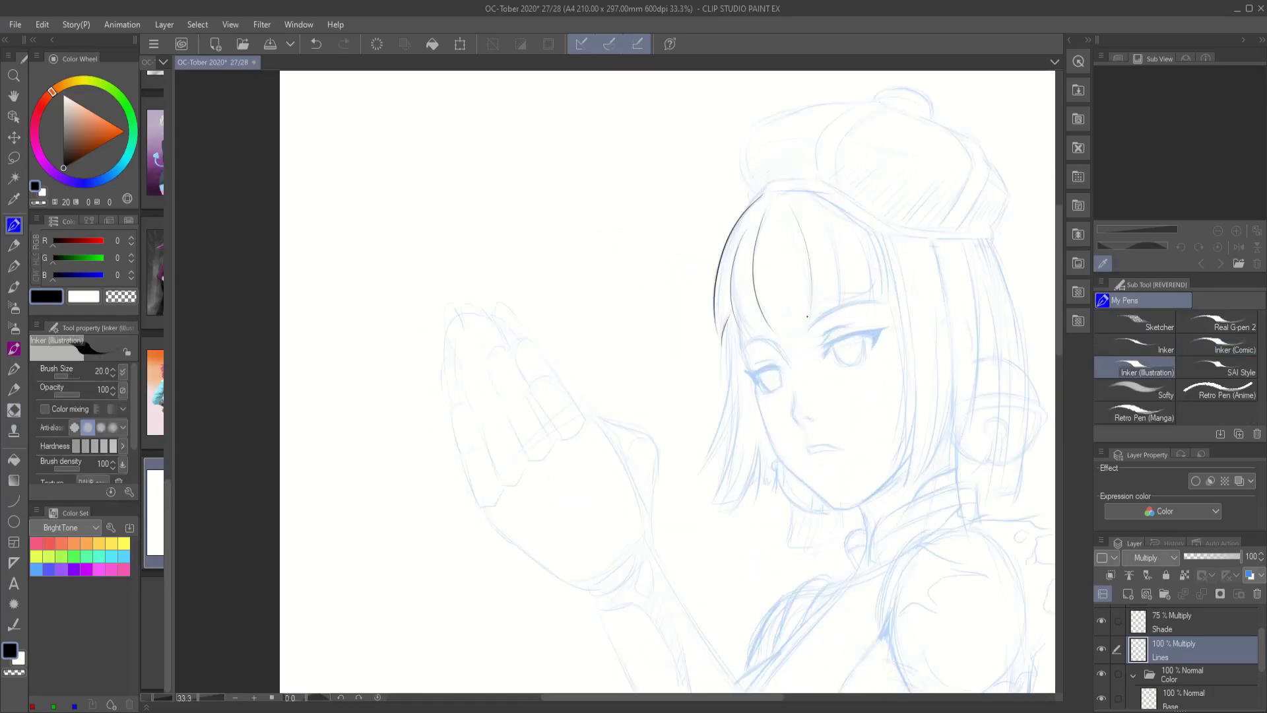
{"action": "left_click_drag", "start_coordinate": [821, 218], "coordinate": [833, 322]}
{"action": "mouse_move", "coordinate": [856, 239]}
{"action": "left_mouse_down"}
{"action": "mouse_move", "coordinate": [871, 309]}
{"action": "mouse_move", "coordinate": [890, 307]}
{"action": "left_mouse_up"}
- Ink the fringe's lower edge, the pointed side locks framing the face and the hair tips beneath the jaw
{"action": "left_click_drag", "start_coordinate": [736, 320], "coordinate": [767, 343]}
{"action": "mouse_move", "coordinate": [765, 343]}
{"action": "left_mouse_down"}
{"action": "mouse_move", "coordinate": [773, 286]}
{"action": "mouse_move", "coordinate": [716, 399]}
{"action": "mouse_move", "coordinate": [721, 446]}
{"action": "left_mouse_up"}
{"action": "mouse_move", "coordinate": [762, 353]}
{"action": "left_mouse_down"}
{"action": "mouse_move", "coordinate": [725, 444]}
{"action": "mouse_move", "coordinate": [764, 447]}
{"action": "left_mouse_up"}
{"action": "left_click_drag", "start_coordinate": [786, 412], "coordinate": [784, 429]}
{"action": "mouse_move", "coordinate": [795, 442]}
{"action": "left_mouse_down"}
{"action": "mouse_move", "coordinate": [801, 491]}
{"action": "mouse_move", "coordinate": [891, 470]}
{"action": "left_mouse_up"}
{"action": "left_click_drag", "start_coordinate": [890, 278], "coordinate": [780, 361]}
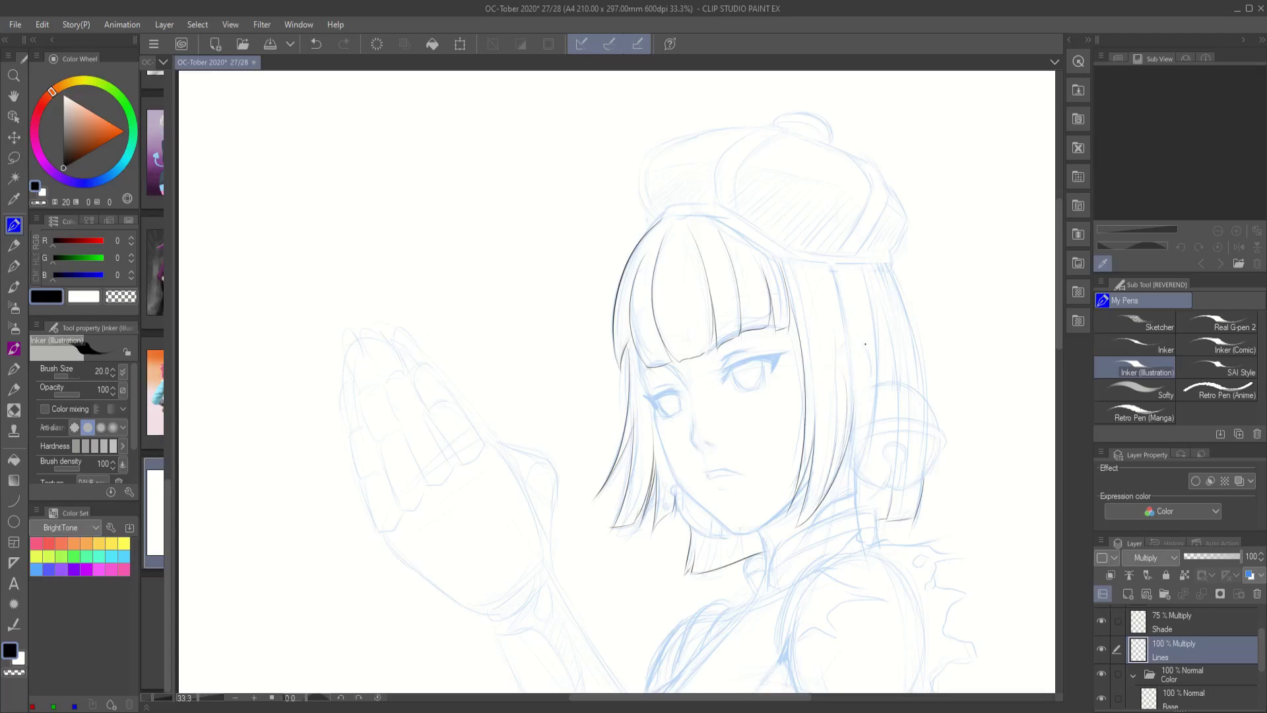
- Ink the long strands at the back of the bob and the outline of the large bell earring
{"action": "left_click_drag", "start_coordinate": [865, 343], "coordinate": [855, 313]}
{"action": "left_click_drag", "start_coordinate": [851, 233], "coordinate": [869, 472]}
{"action": "left_click_drag", "start_coordinate": [891, 257], "coordinate": [916, 464]}
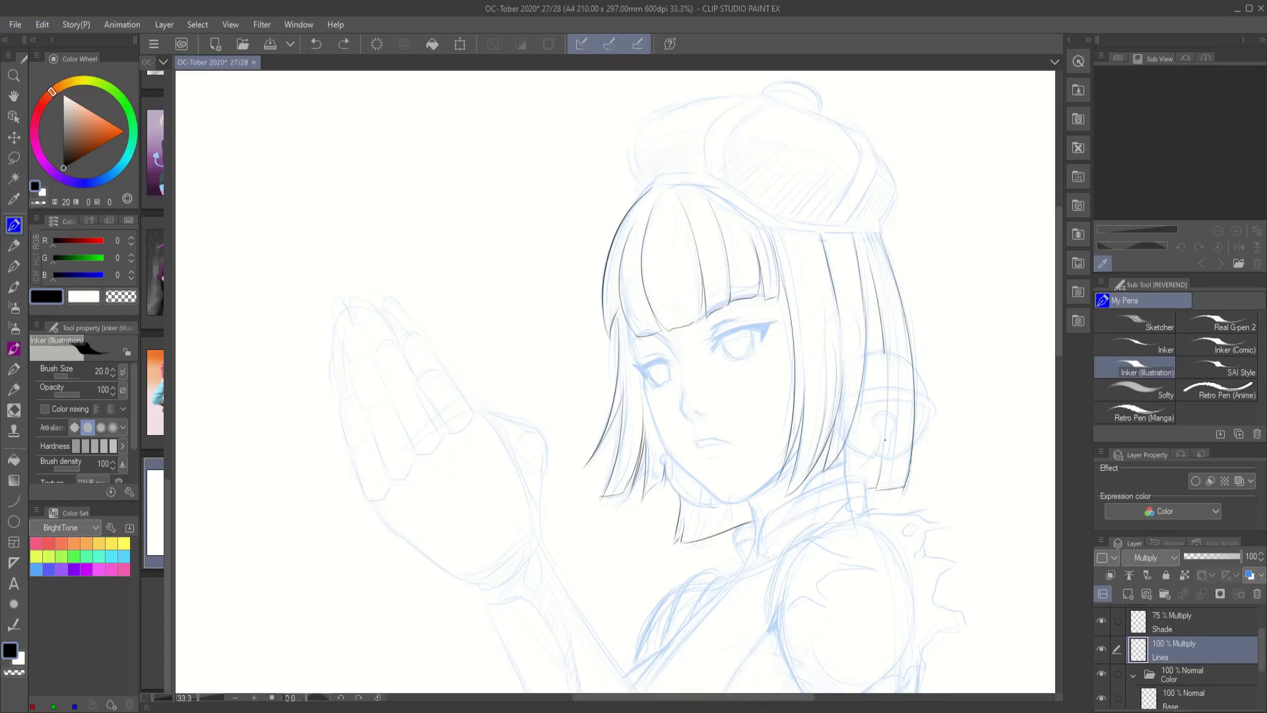
{"action": "left_click_drag", "start_coordinate": [904, 294], "coordinate": [924, 375]}
{"action": "left_click_drag", "start_coordinate": [847, 445], "coordinate": [873, 458]}
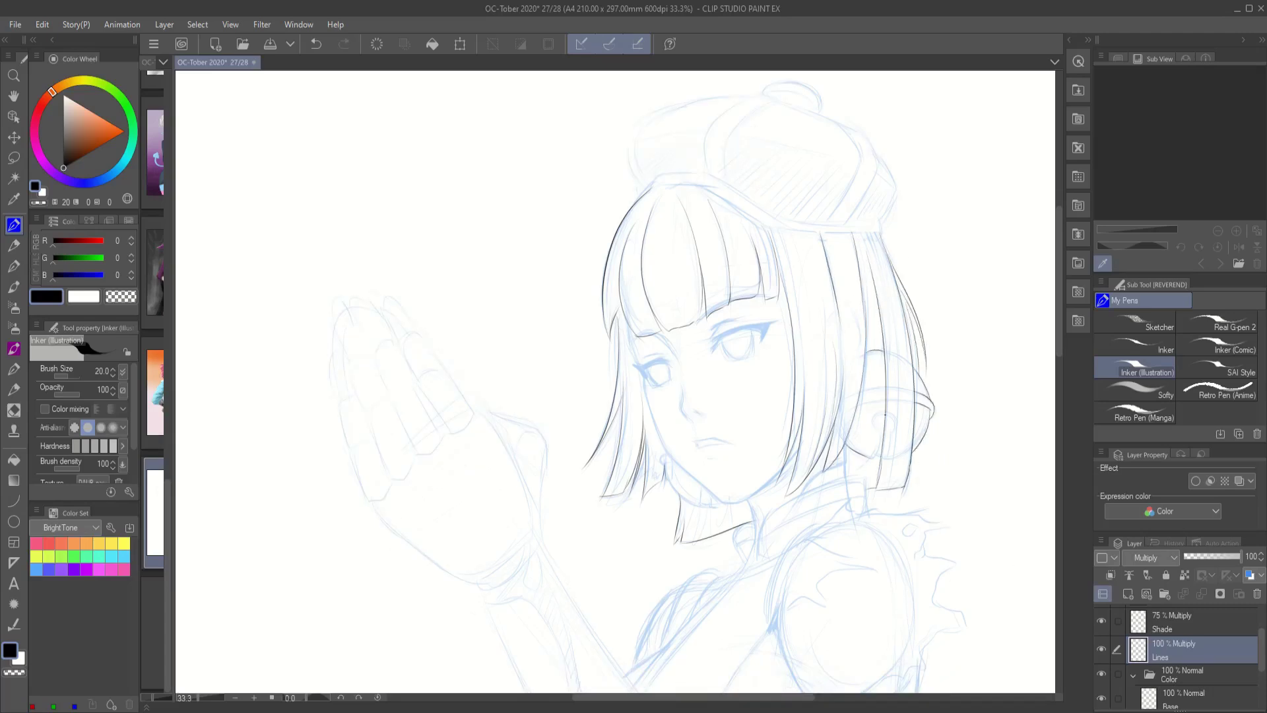
- Ink the face with heavy upper lashes on both eyes, the nose, the mouth and the jawline
{"action": "scroll", "coordinate": [860, 405], "scroll_direction": "down", "scroll_amount": 2}
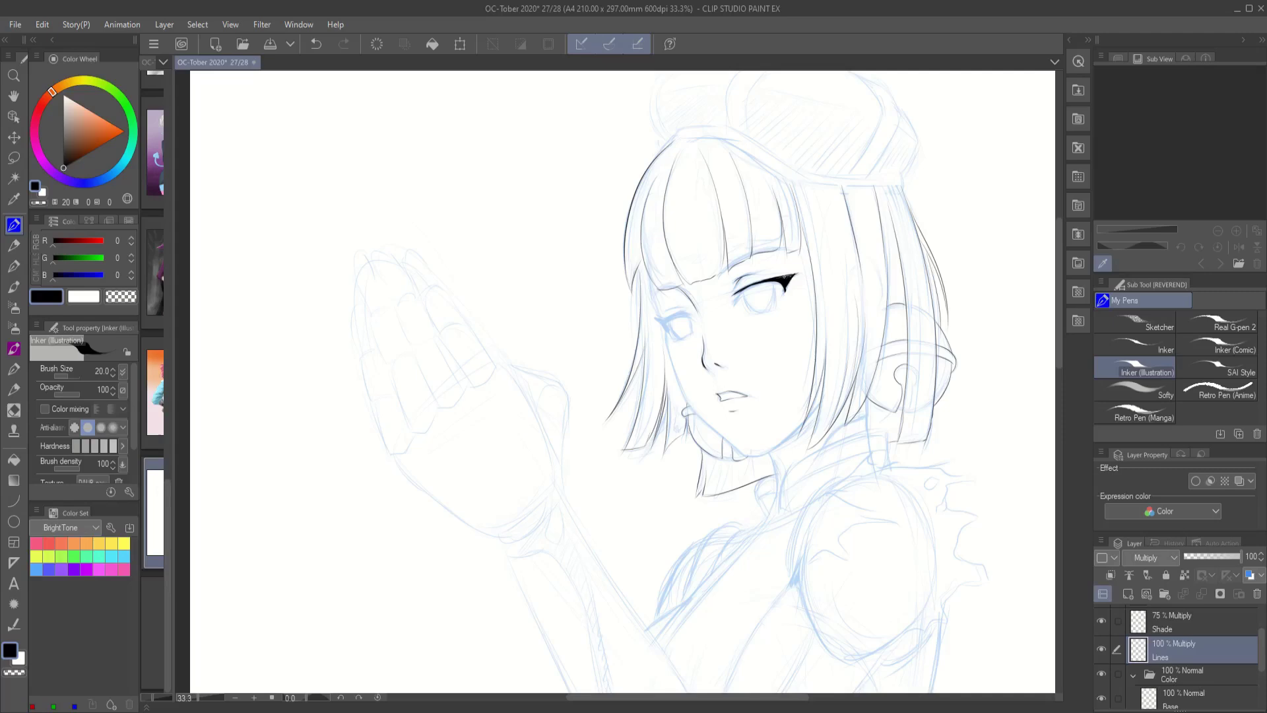
{"action": "left_click_drag", "start_coordinate": [766, 314], "coordinate": [754, 309]}
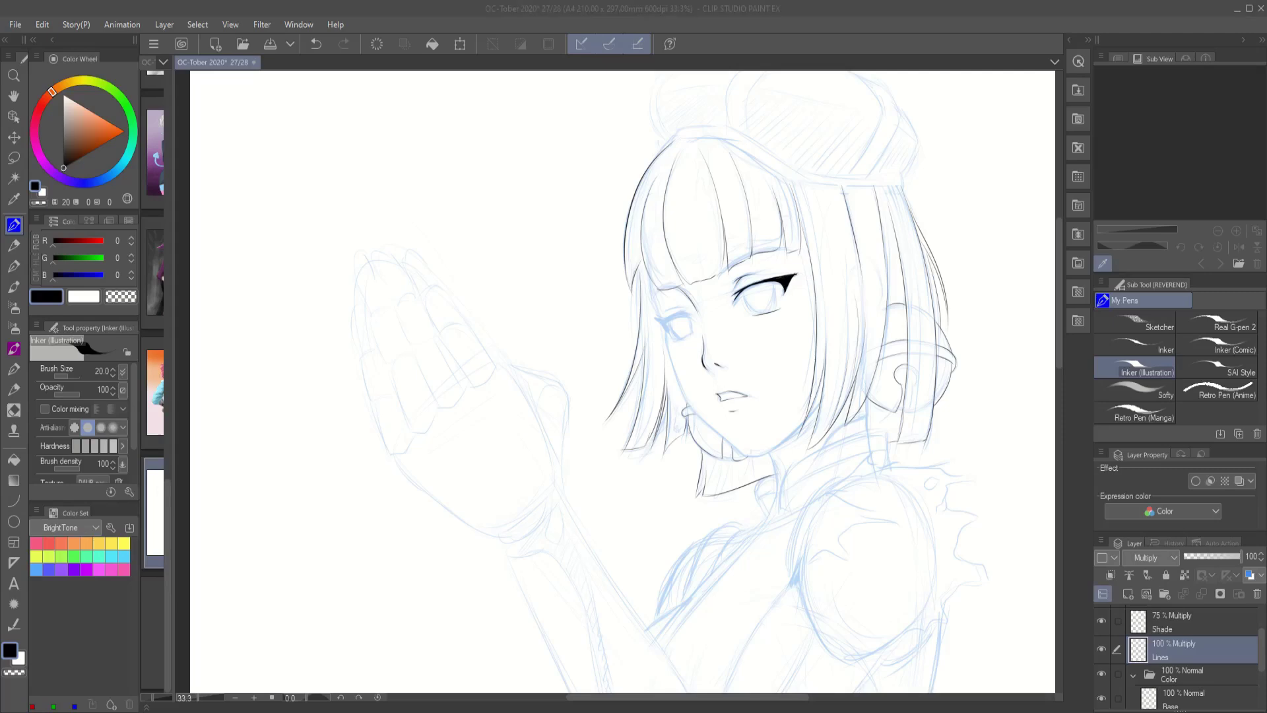
{"action": "scroll", "coordinate": [687, 344], "scroll_direction": "down", "scroll_amount": 2}
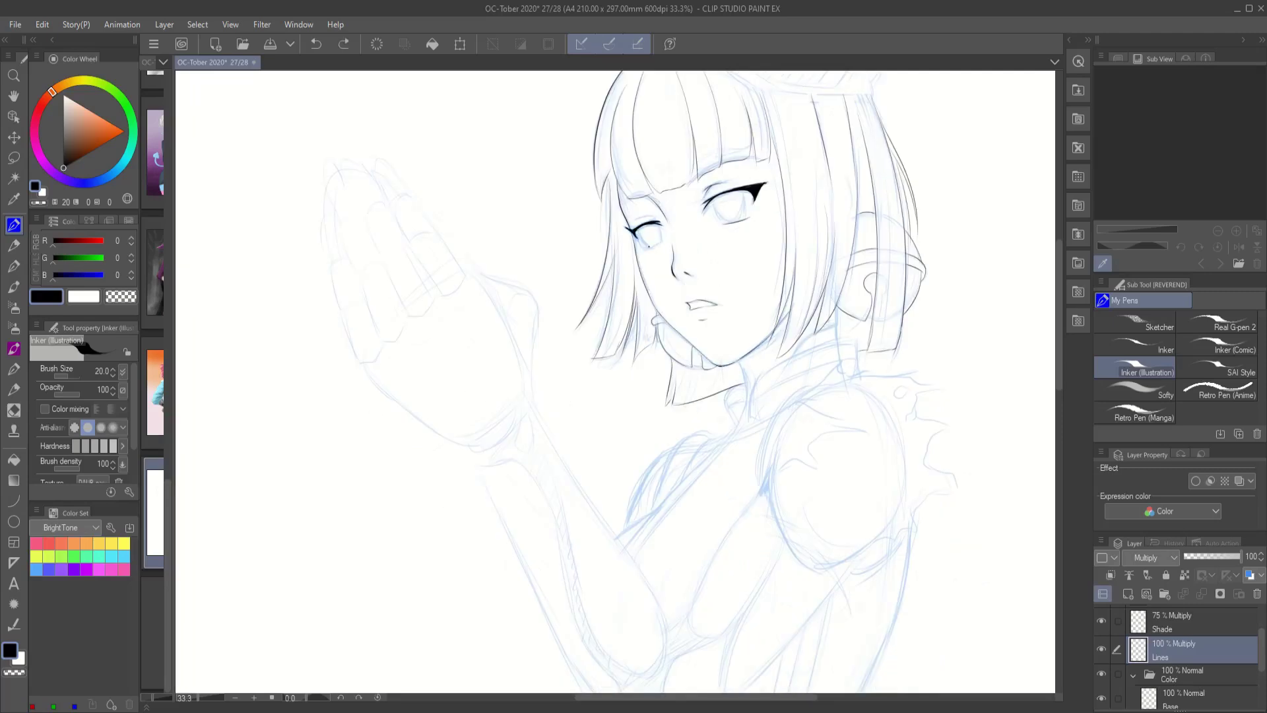
{"action": "scroll", "coordinate": [619, 382], "scroll_direction": "up", "scroll_amount": 2}
{"action": "scroll", "coordinate": [661, 228], "scroll_direction": "up", "scroll_amount": 3}
{"action": "key", "text": "ctrl+z"}
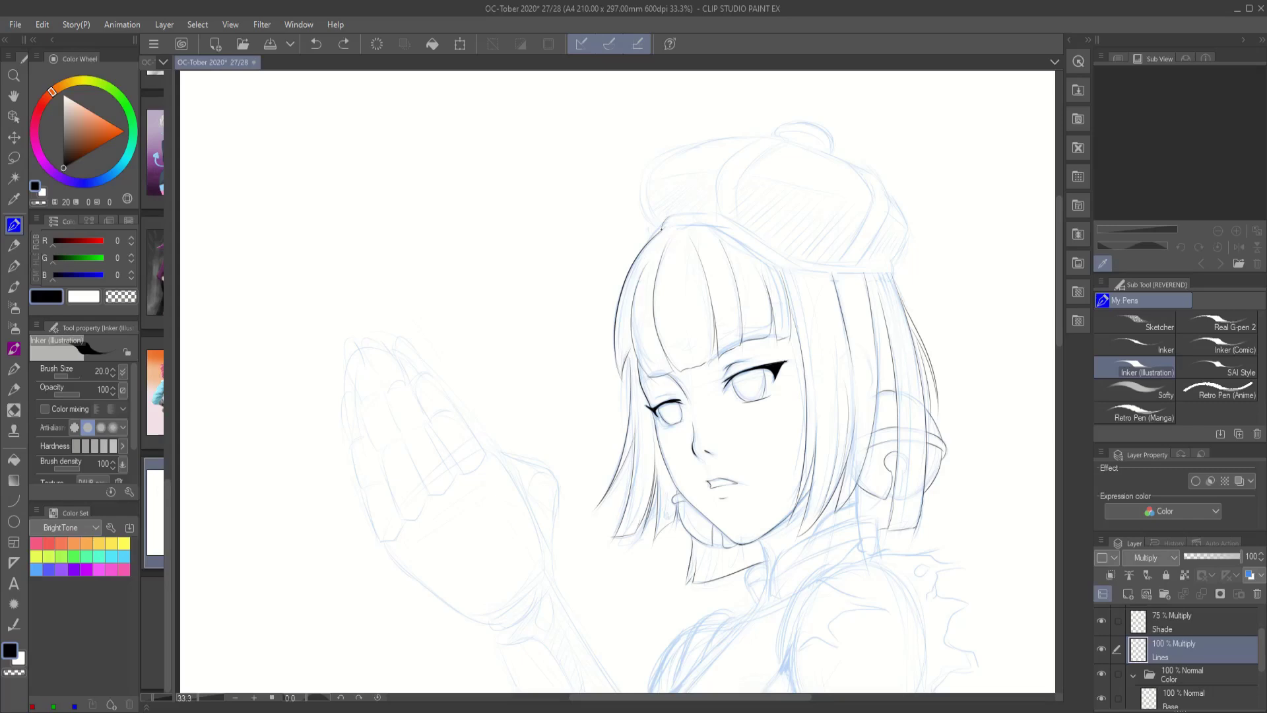
- Ink the cap's wavy band and the outline and panel seam at the back of its crown
{"action": "left_click_drag", "start_coordinate": [726, 396], "coordinate": [700, 317]}
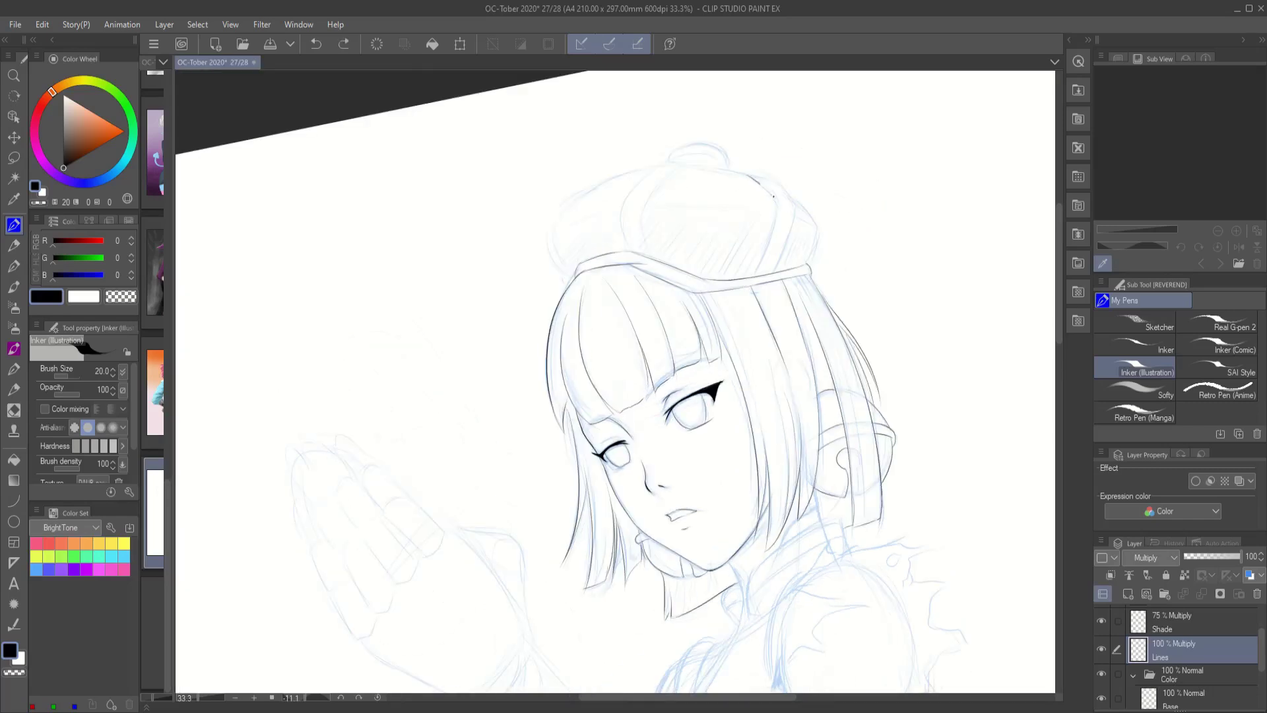
{"action": "left_click_drag", "start_coordinate": [796, 212], "coordinate": [774, 274]}
{"action": "left_click_drag", "start_coordinate": [817, 222], "coordinate": [757, 288]}
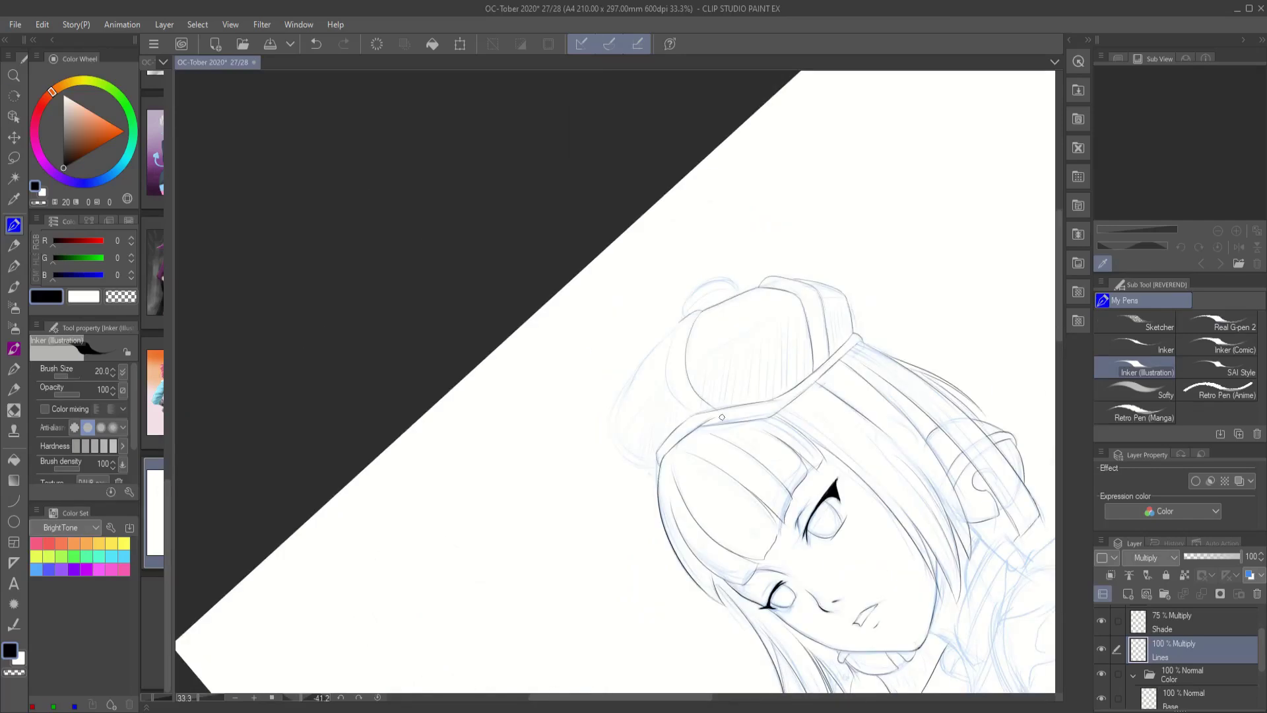
- Ink the cap's front panels and the round button on top
{"action": "left_click_drag", "start_coordinate": [722, 417], "coordinate": [667, 350]}
{"action": "left_click_drag", "start_coordinate": [719, 302], "coordinate": [616, 402]}
{"action": "left_click_drag", "start_coordinate": [673, 318], "coordinate": [610, 396]}
{"action": "left_click_drag", "start_coordinate": [620, 406], "coordinate": [640, 435]}
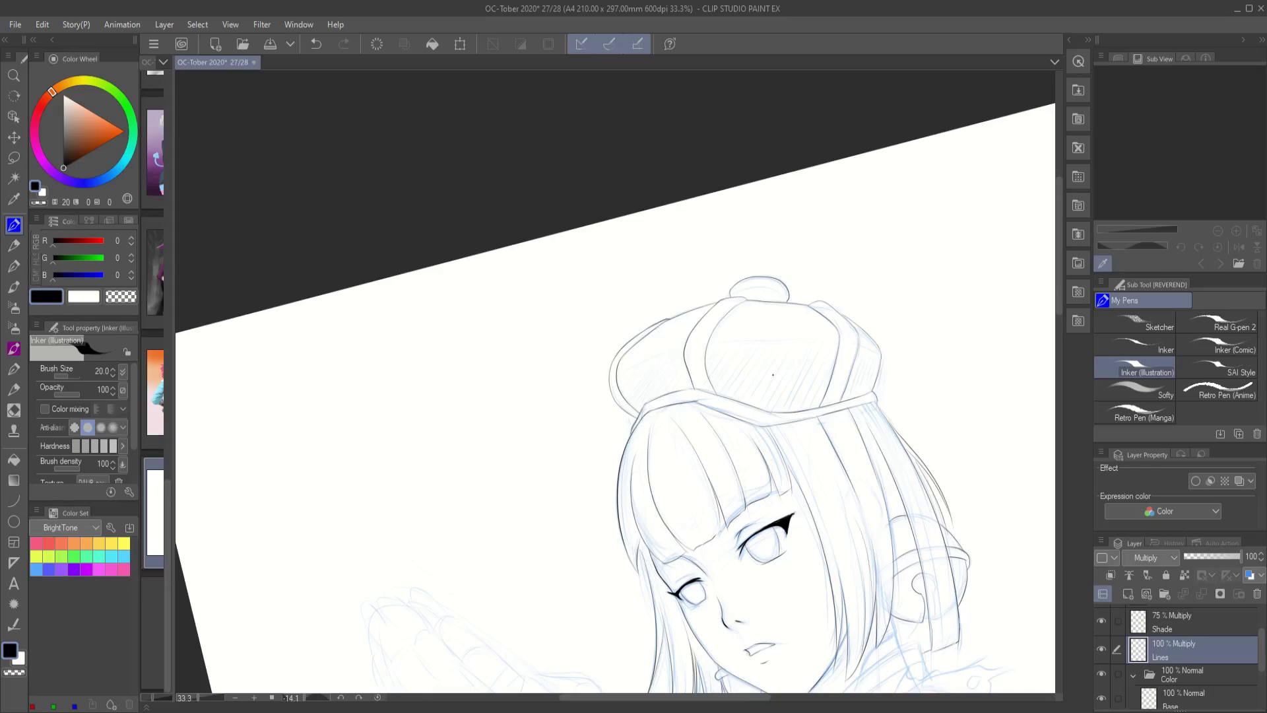
- Ink the neck, the high collar and the diagonal front edge of the jacket
{"action": "left_click_drag", "start_coordinate": [773, 374], "coordinate": [638, 220]}
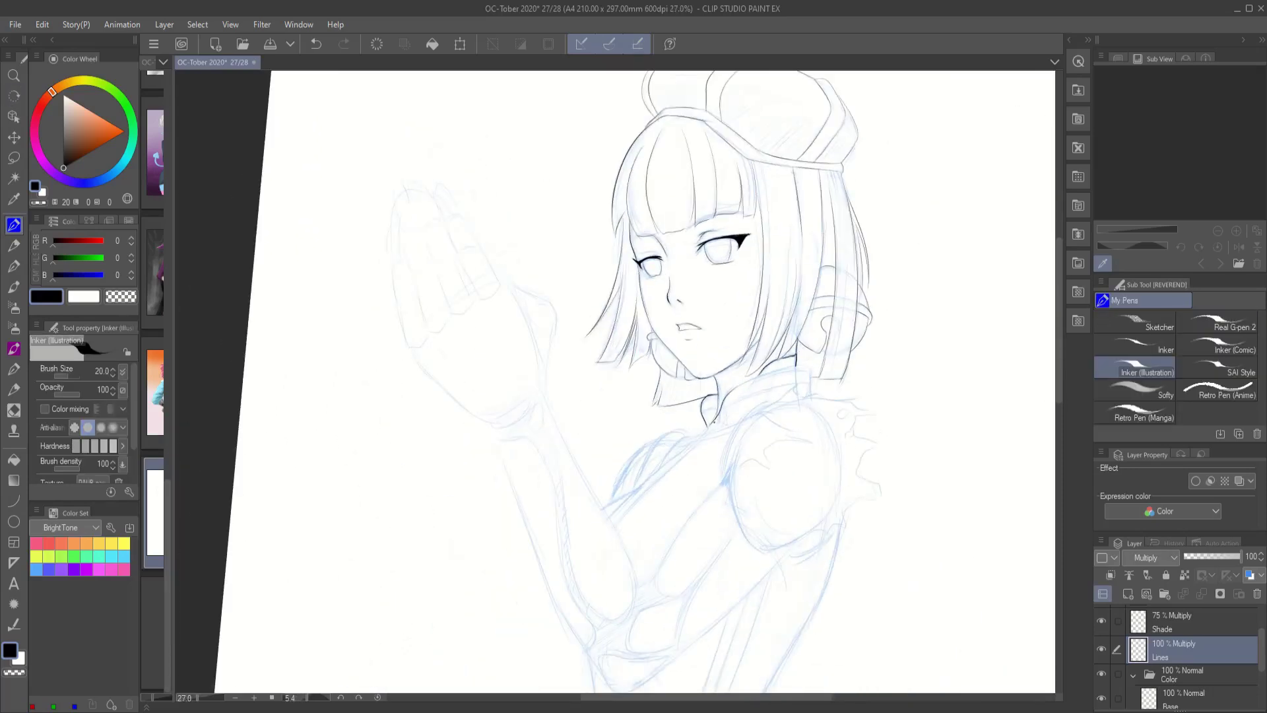
{"action": "left_click_drag", "start_coordinate": [712, 421], "coordinate": [799, 364]}
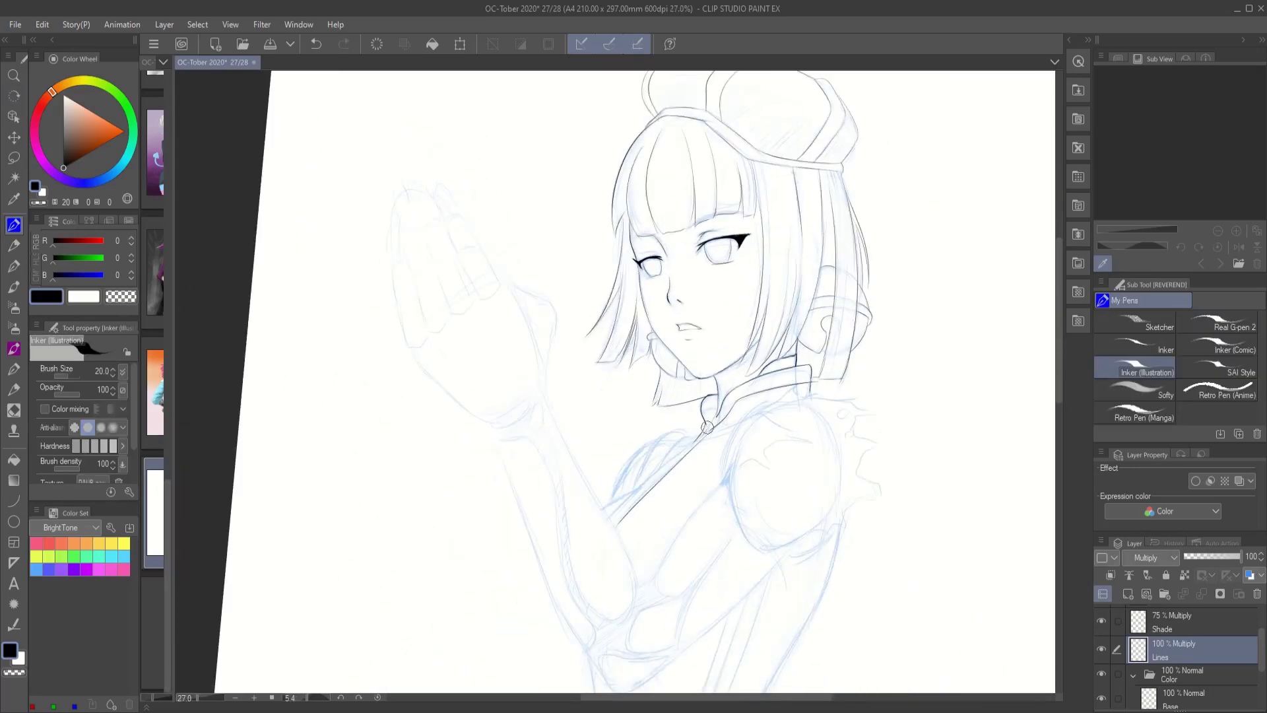
{"action": "left_click_drag", "start_coordinate": [608, 519], "coordinate": [702, 424]}
- Ink the far shoulder's fold lines and the jagged torn edges around the near shoulder
{"action": "scroll", "coordinate": [699, 596], "scroll_direction": "down", "scroll_amount": 2}
{"action": "scroll", "coordinate": [696, 381], "scroll_direction": "down", "scroll_amount": 1}
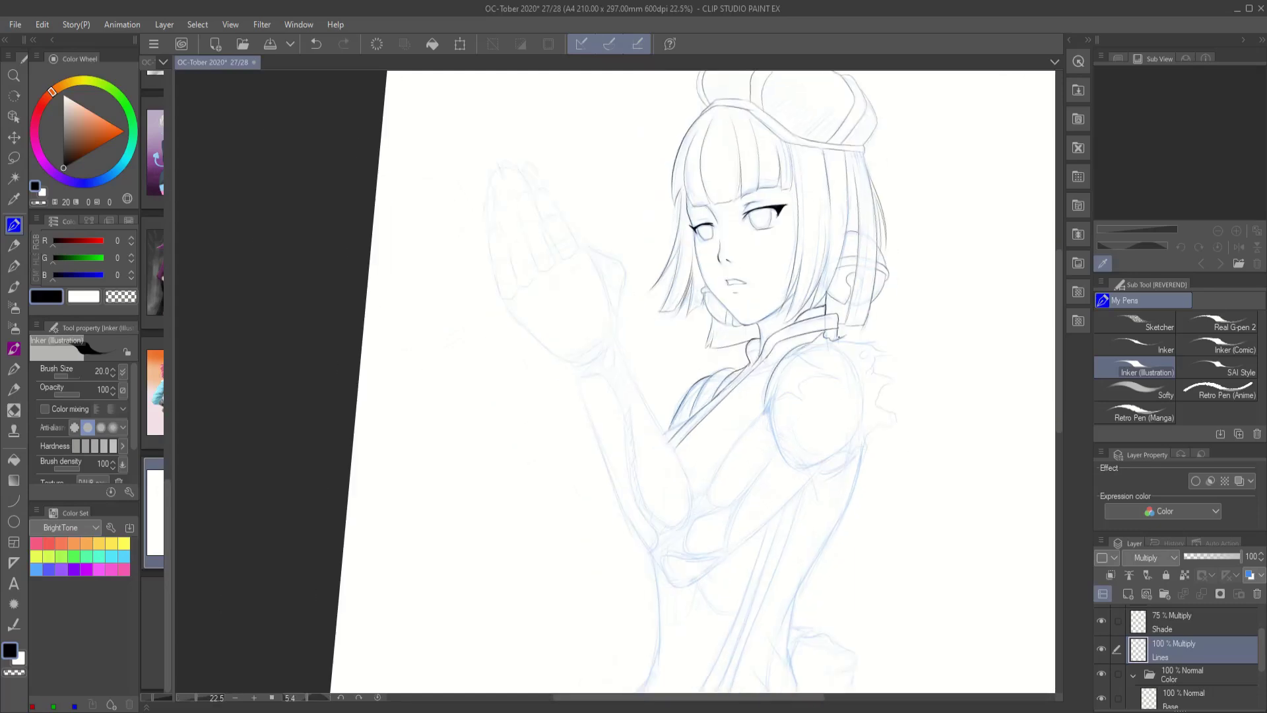
{"action": "left_click_drag", "start_coordinate": [896, 383], "coordinate": [840, 454]}
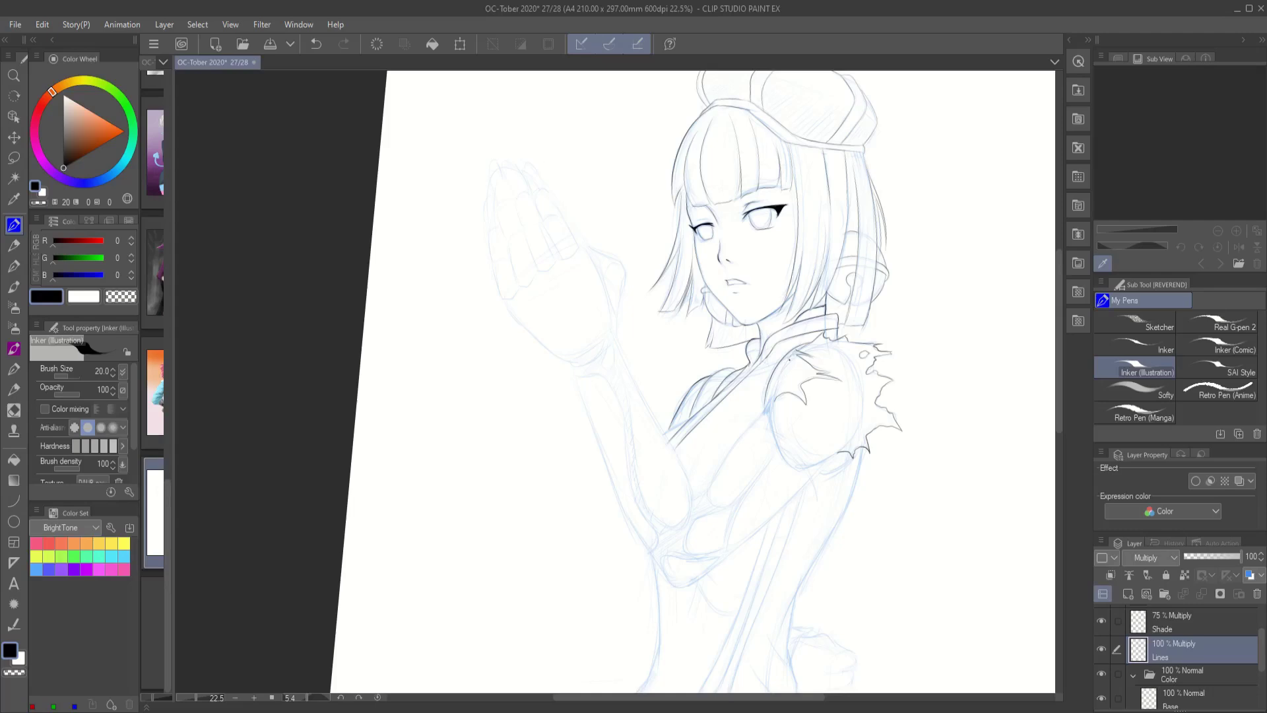
- Ink the round shoulder ball and the long upper-arm plates of the near arm
{"action": "left_click_drag", "start_coordinate": [797, 349], "coordinate": [769, 402]}
{"action": "left_click_drag", "start_coordinate": [825, 344], "coordinate": [846, 294]}
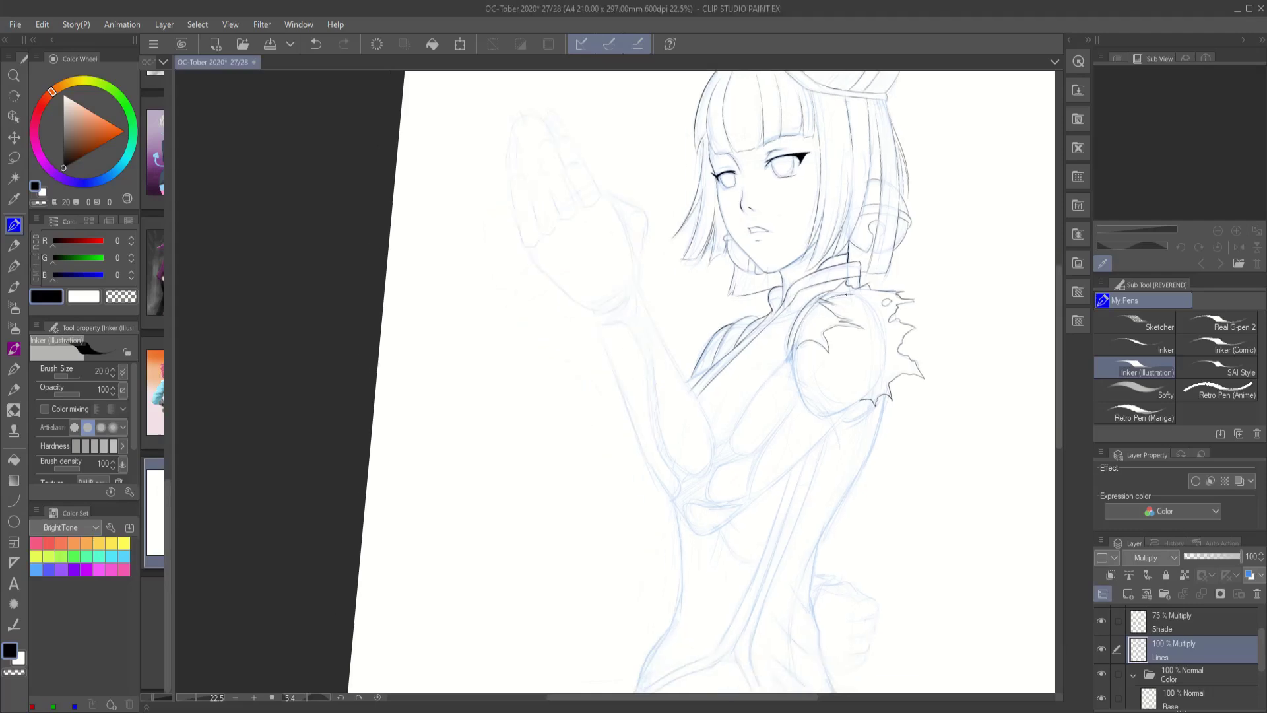
{"action": "left_click_drag", "start_coordinate": [789, 356], "coordinate": [733, 453]}
{"action": "left_click_drag", "start_coordinate": [749, 497], "coordinate": [857, 416]}
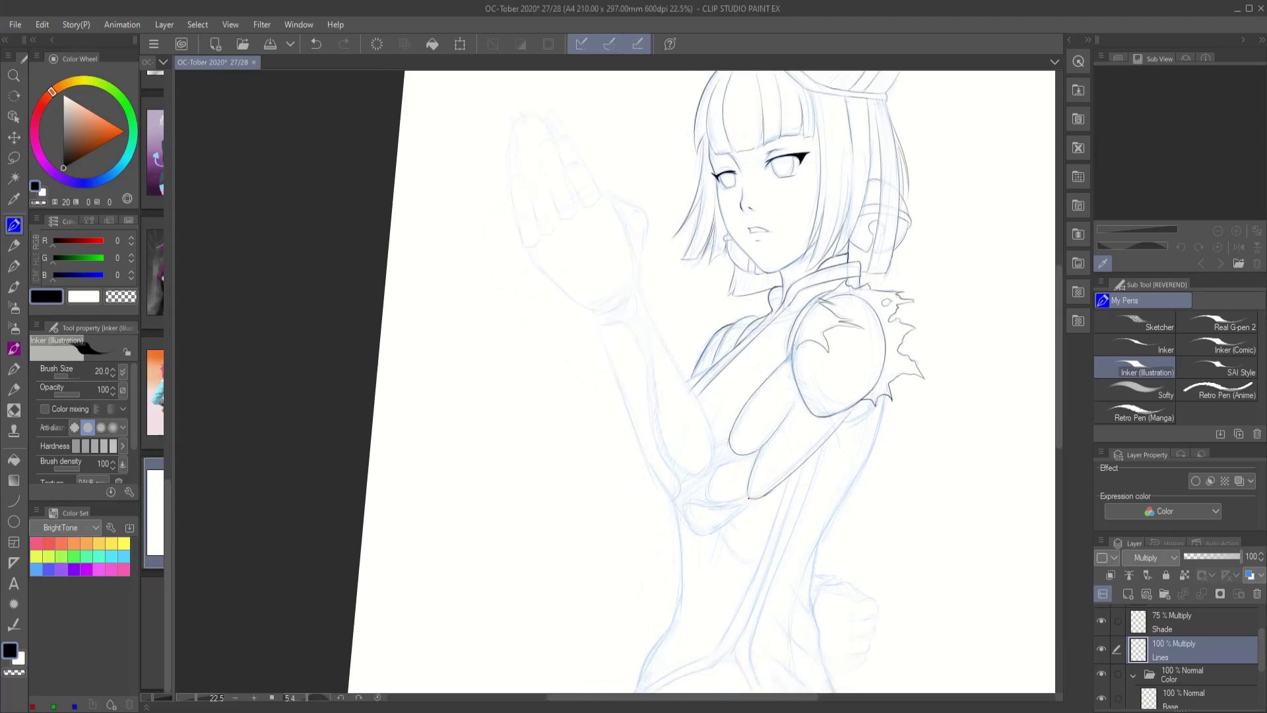
{"action": "left_click_drag", "start_coordinate": [756, 457], "coordinate": [737, 499]}
- Ink the elbow plates and the rounded elbow cap of the near arm
{"action": "scroll", "coordinate": [746, 488], "scroll_direction": "up", "scroll_amount": 2}
{"action": "left_click_drag", "start_coordinate": [660, 396], "coordinate": [631, 368]}
{"action": "left_click_drag", "start_coordinate": [667, 473], "coordinate": [641, 503]}
{"action": "left_click_drag", "start_coordinate": [735, 452], "coordinate": [691, 514]}
- Ink the forearm's outer edge, its curved inner plate lines and the wrist joint
{"action": "left_click_drag", "start_coordinate": [660, 369], "coordinate": [691, 500]}
{"action": "mouse_move", "coordinate": [590, 395]}
{"action": "left_mouse_down"}
{"action": "mouse_move", "coordinate": [603, 291]}
{"action": "mouse_move", "coordinate": [499, 341]}
{"action": "left_mouse_up"}
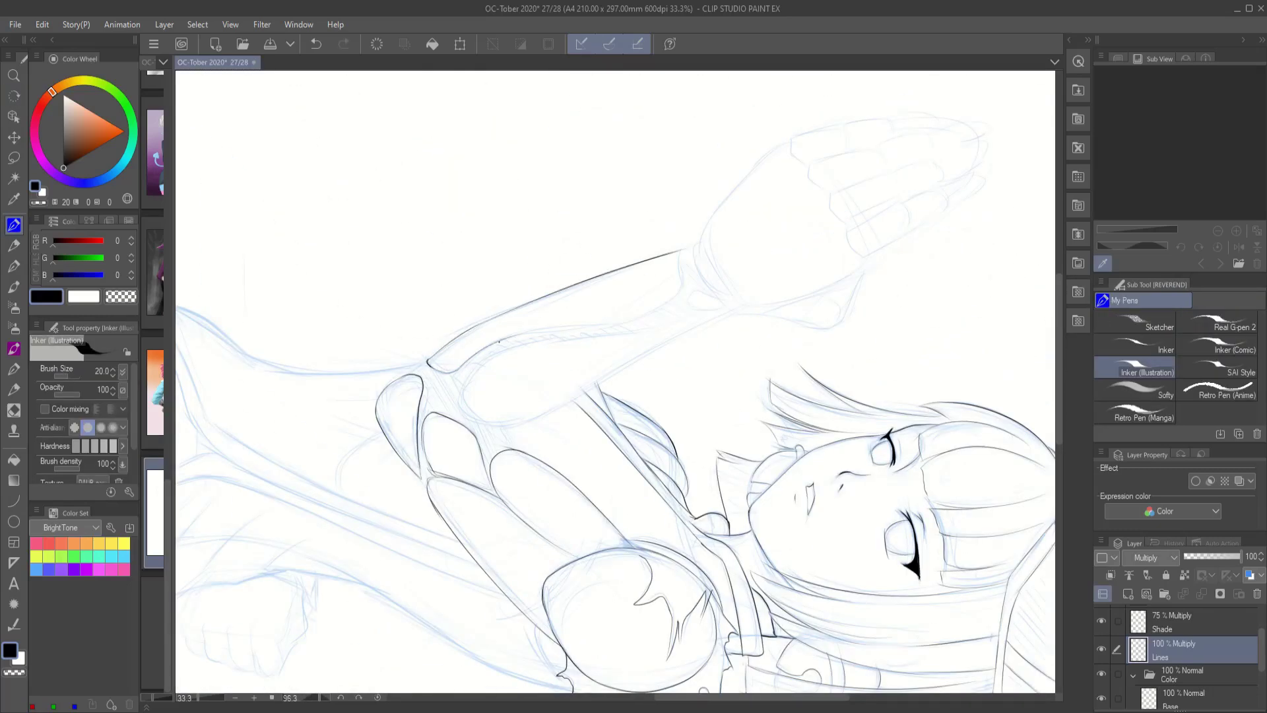
{"action": "left_click_drag", "start_coordinate": [680, 254], "coordinate": [564, 327]}
{"action": "key", "text": "ctrl+z"}
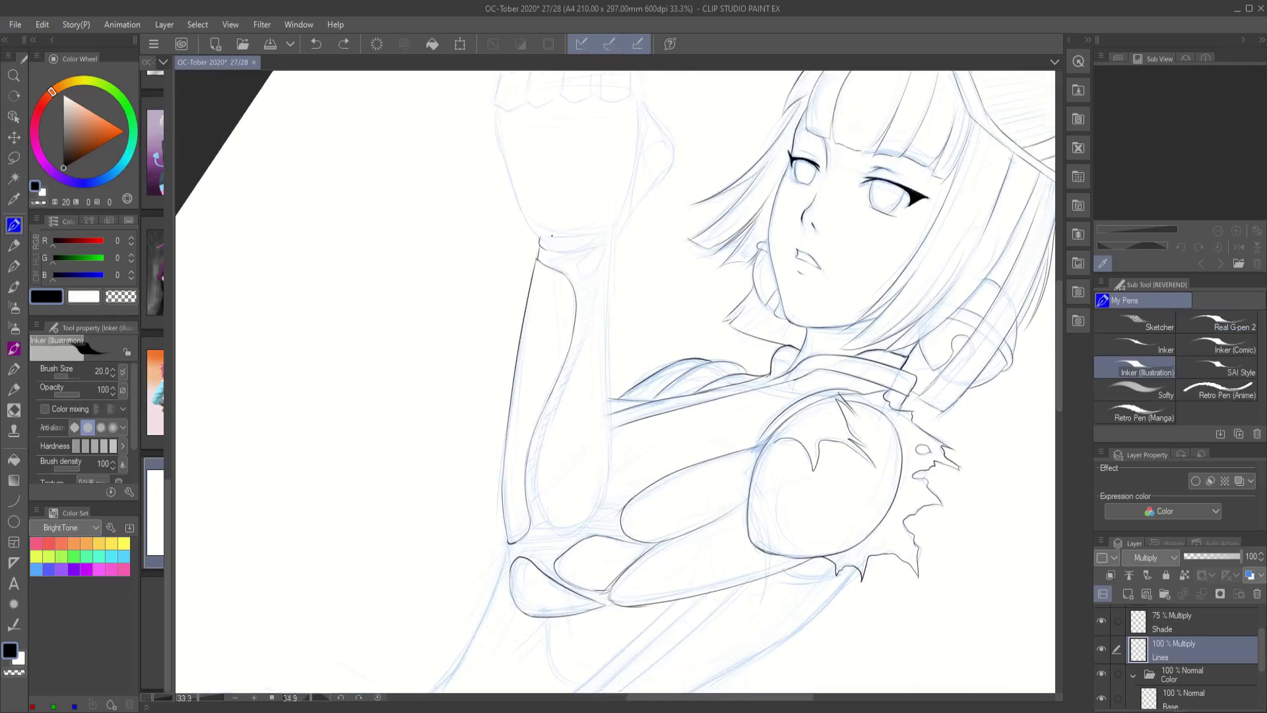
{"action": "left_click_drag", "start_coordinate": [598, 253], "coordinate": [601, 251]}
{"action": "left_click_drag", "start_coordinate": [610, 246], "coordinate": [605, 488]}
{"action": "left_click_drag", "start_coordinate": [725, 263], "coordinate": [647, 383]}
{"action": "left_click_drag", "start_coordinate": [726, 396], "coordinate": [725, 198]}
{"action": "key", "text": "ctrl+z"}
- Ink the back edge of the jacket down to the tail's tip, with the fold lines behind the hip
{"action": "left_click_drag", "start_coordinate": [888, 357], "coordinate": [910, 413]}
{"action": "left_click_drag", "start_coordinate": [726, 330], "coordinate": [673, 396]}
{"action": "left_click_drag", "start_coordinate": [792, 374], "coordinate": [879, 547]}
{"action": "left_click_drag", "start_coordinate": [841, 462], "coordinate": [888, 571]}
{"action": "left_click_drag", "start_coordinate": [726, 330], "coordinate": [713, 350]}
- Ink the front of the waist and hip and the jacket's curved front hem band
{"action": "mouse_move", "coordinate": [604, 212]}
{"action": "left_mouse_down"}
{"action": "mouse_move", "coordinate": [618, 228]}
{"action": "mouse_move", "coordinate": [623, 367]}
{"action": "left_mouse_up"}
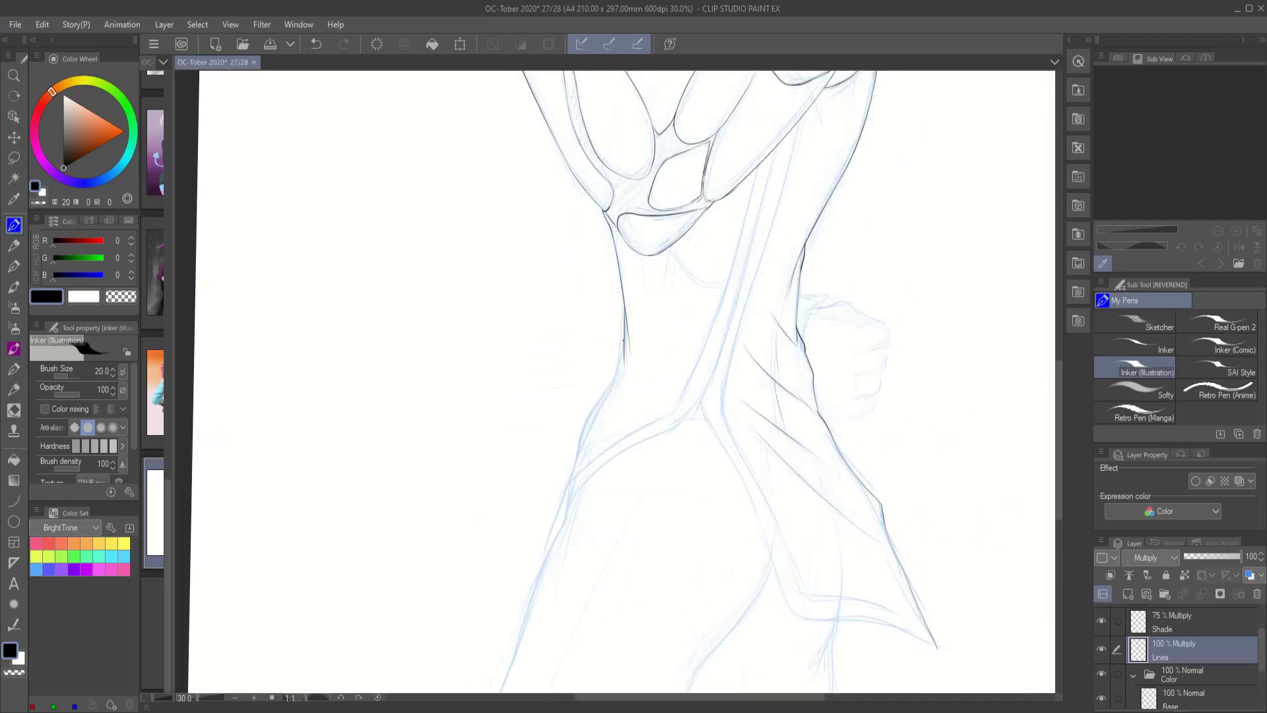
{"action": "left_click_drag", "start_coordinate": [725, 330], "coordinate": [766, 290]}
{"action": "left_click_drag", "start_coordinate": [652, 297], "coordinate": [613, 387]}
{"action": "left_click_drag", "start_coordinate": [765, 290], "coordinate": [709, 297]}
{"action": "left_click_drag", "start_coordinate": [646, 401], "coordinate": [675, 328]}
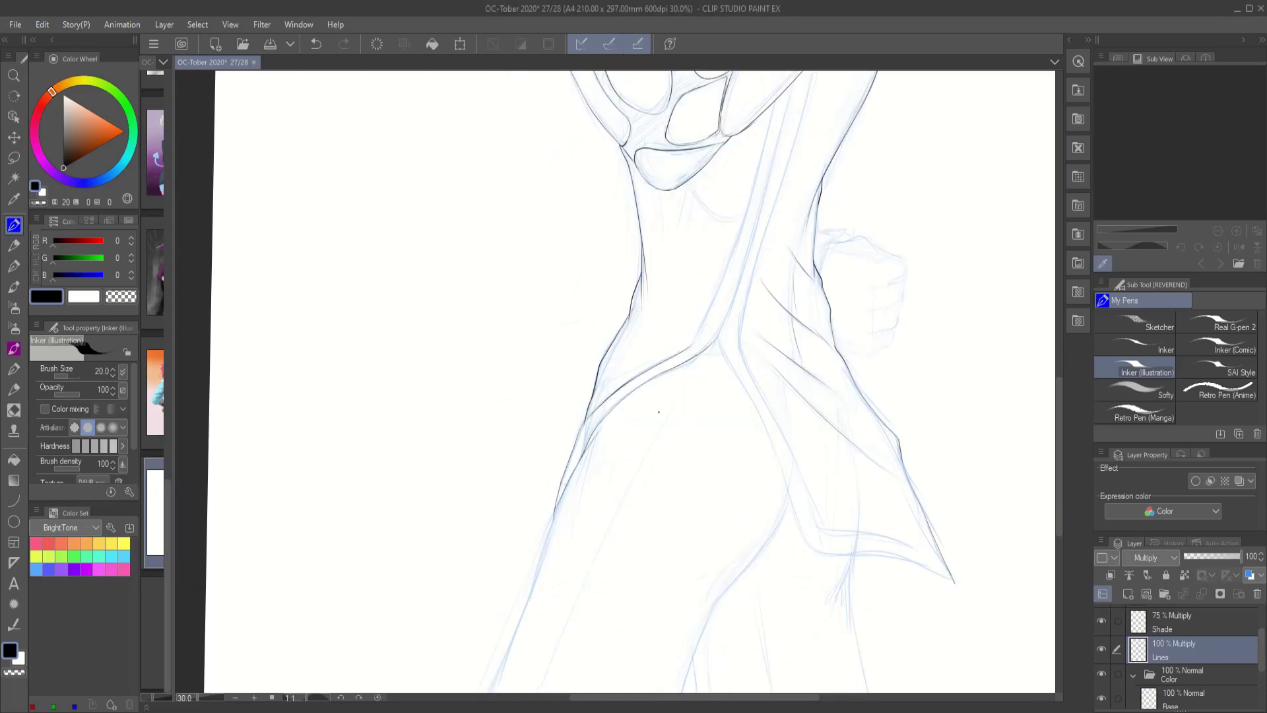
{"action": "left_click_drag", "start_coordinate": [659, 412], "coordinate": [628, 412]}
- Ink the diagonal trim band across the torso and the front and lower edges of the jacket tail
{"action": "left_click_drag", "start_coordinate": [785, 254], "coordinate": [701, 455]}
{"action": "left_click_drag", "start_coordinate": [798, 300], "coordinate": [719, 476]}
{"action": "left_click_drag", "start_coordinate": [785, 466], "coordinate": [931, 504]}
{"action": "left_click_drag", "start_coordinate": [759, 501], "coordinate": [585, 323]}
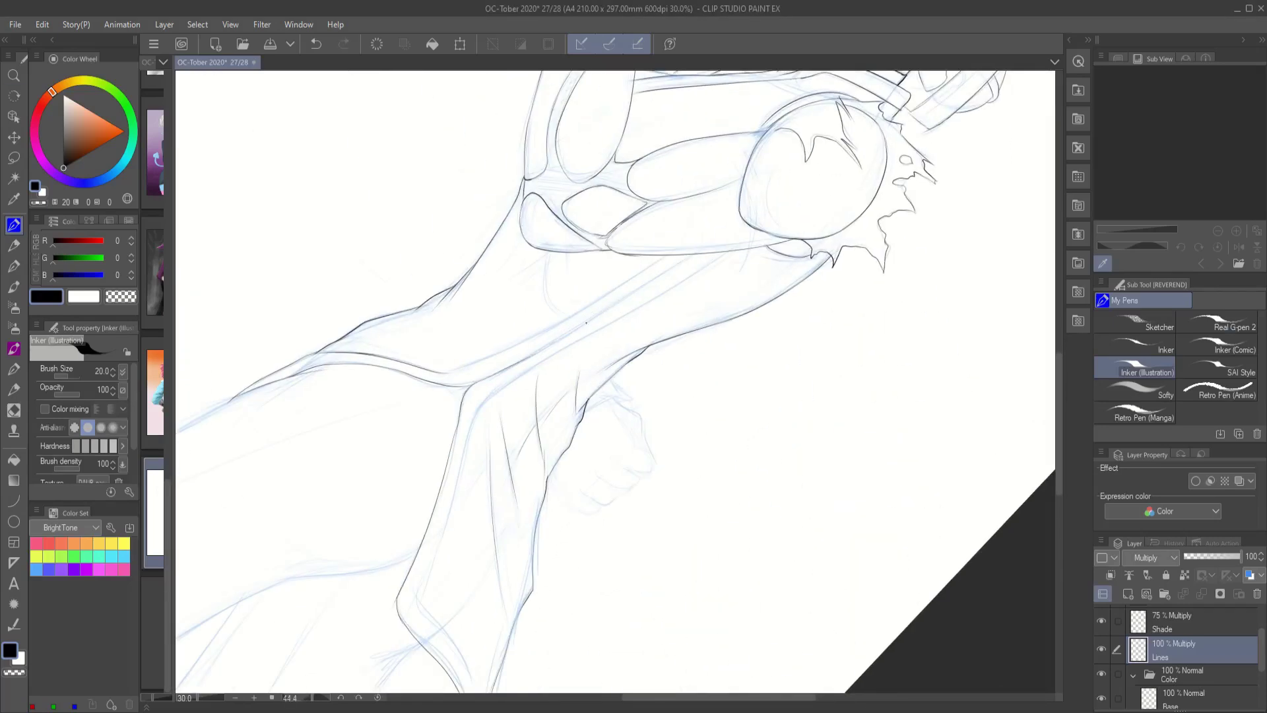
{"action": "left_click_drag", "start_coordinate": [689, 256], "coordinate": [471, 422]}
{"action": "left_click_drag", "start_coordinate": [546, 328], "coordinate": [446, 376]}
{"action": "key", "text": "ctrl+z"}
- Ink the outlines of both trouser legs down to the page edge and their long crease lines
{"action": "mouse_move", "coordinate": [554, 231]}
{"action": "left_mouse_down"}
{"action": "mouse_move", "coordinate": [700, 241]}
{"action": "mouse_move", "coordinate": [513, 408]}
{"action": "left_mouse_up"}
{"action": "left_click_drag", "start_coordinate": [593, 330], "coordinate": [528, 520]}
{"action": "left_click_drag", "start_coordinate": [532, 330], "coordinate": [374, 485]}
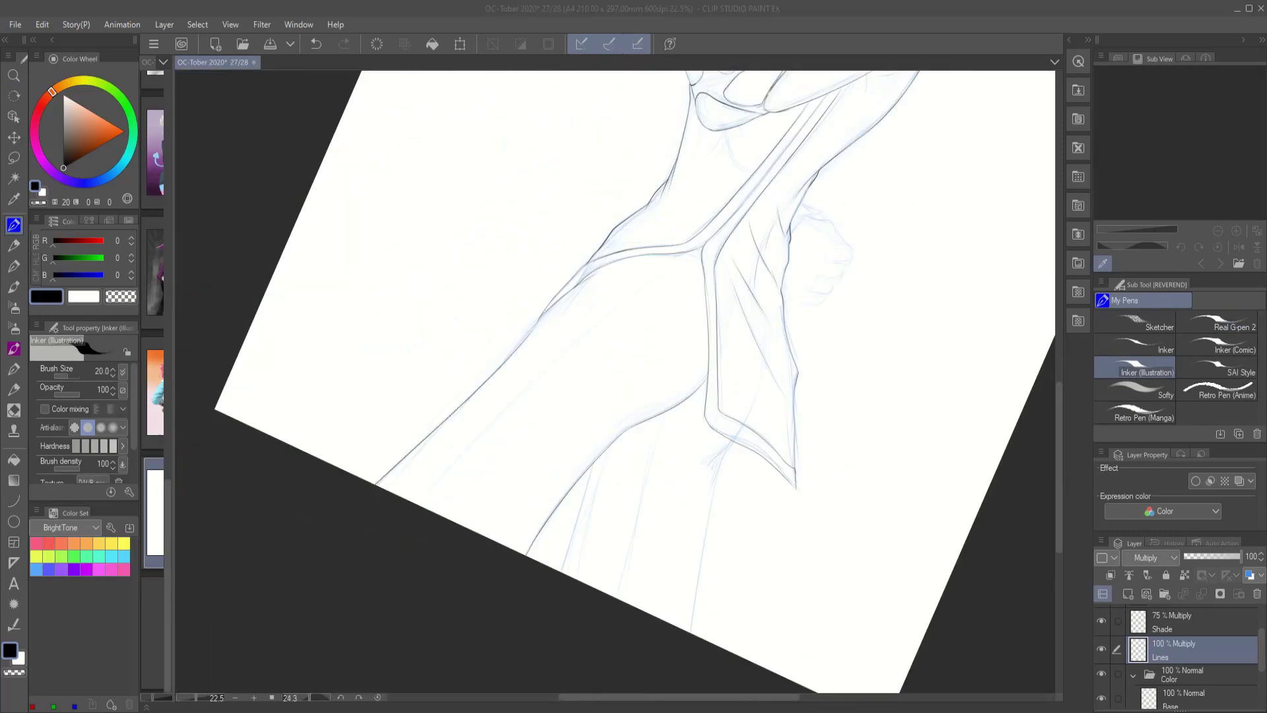
{"action": "left_click_drag", "start_coordinate": [732, 443], "coordinate": [699, 632]}
{"action": "left_click_drag", "start_coordinate": [592, 466], "coordinate": [561, 572]}
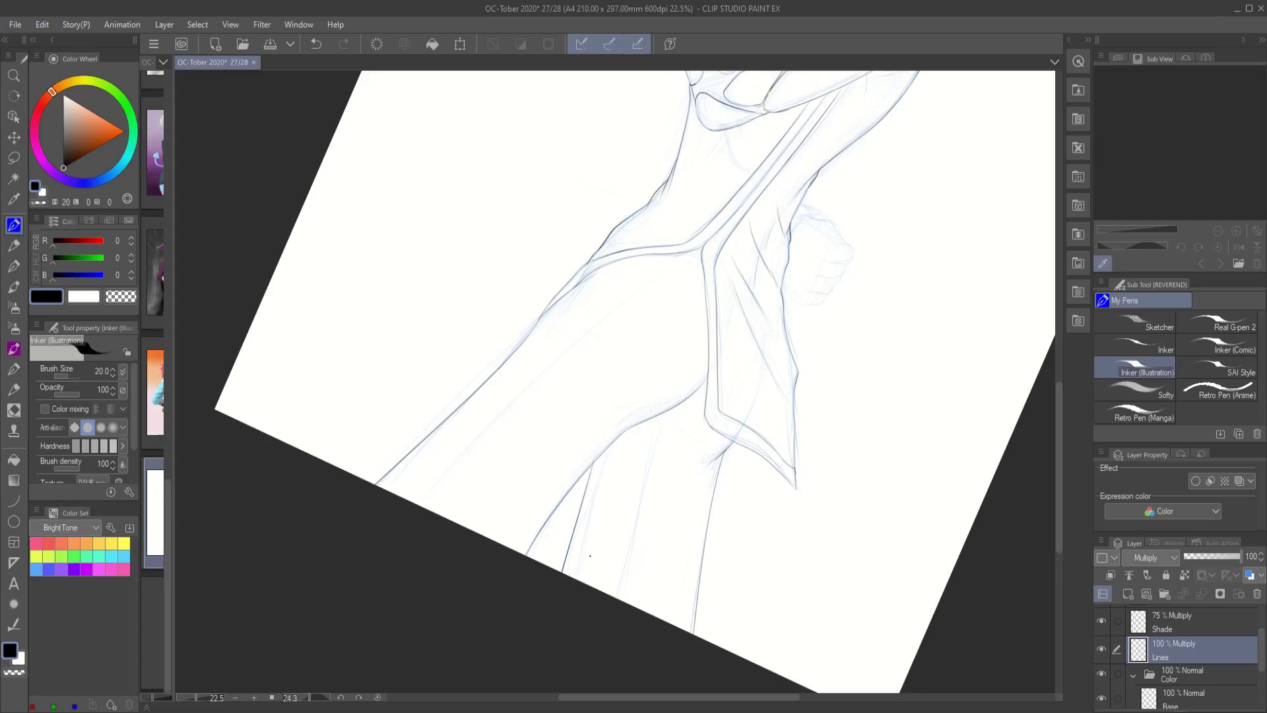
{"action": "left_click_drag", "start_coordinate": [653, 266], "coordinate": [431, 517]}
{"action": "left_click_drag", "start_coordinate": [658, 455], "coordinate": [631, 597]}
- Ink the clenched fist behind the back and the raised hand's palm, thumb and jointed fingers
{"action": "left_click_drag", "start_coordinate": [739, 310], "coordinate": [761, 333]}
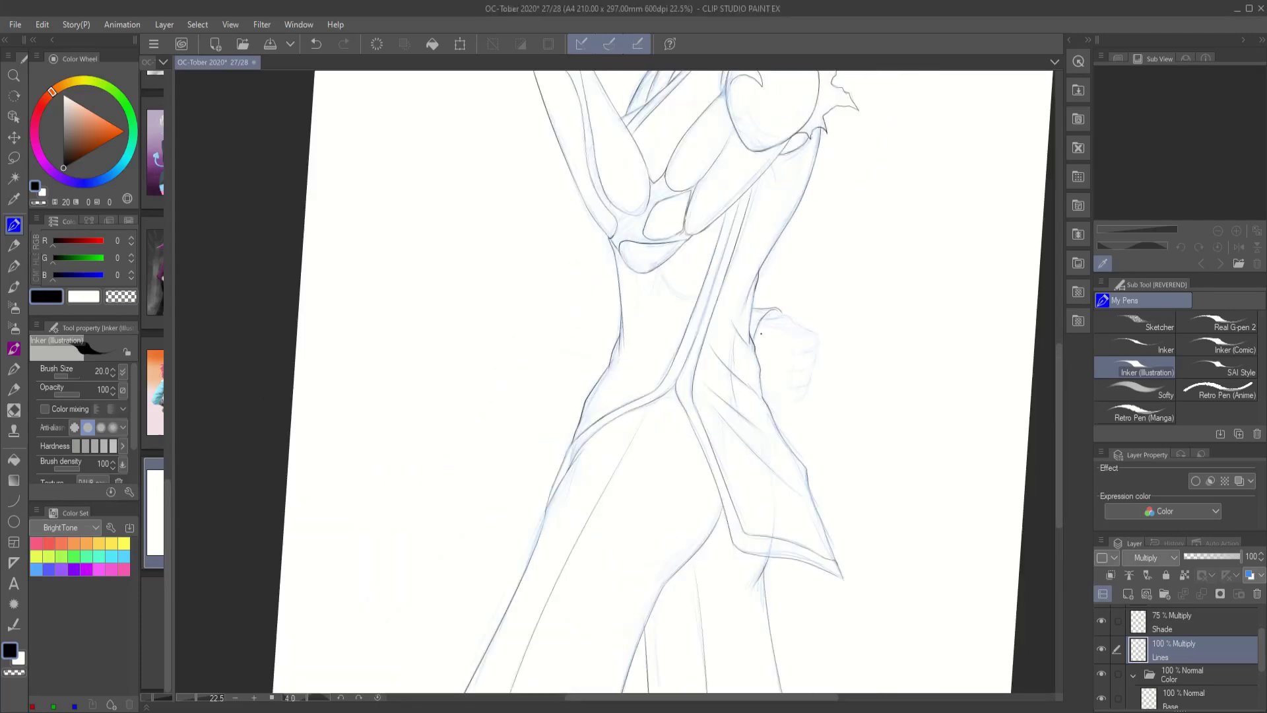
{"action": "scroll", "coordinate": [788, 401], "scroll_direction": "down", "scroll_amount": 4}
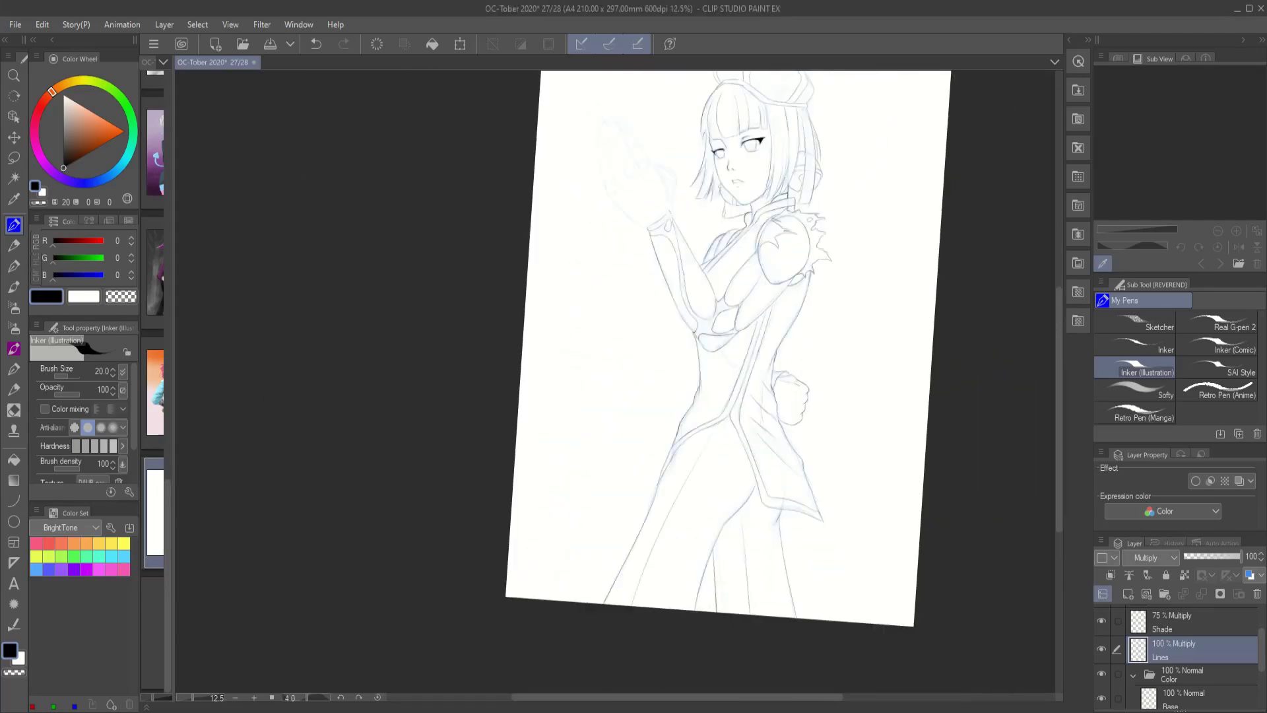
{"action": "scroll", "coordinate": [769, 593], "scroll_direction": "up", "scroll_amount": 4}
{"action": "scroll", "coordinate": [803, 548], "scroll_direction": "down", "scroll_amount": 1}
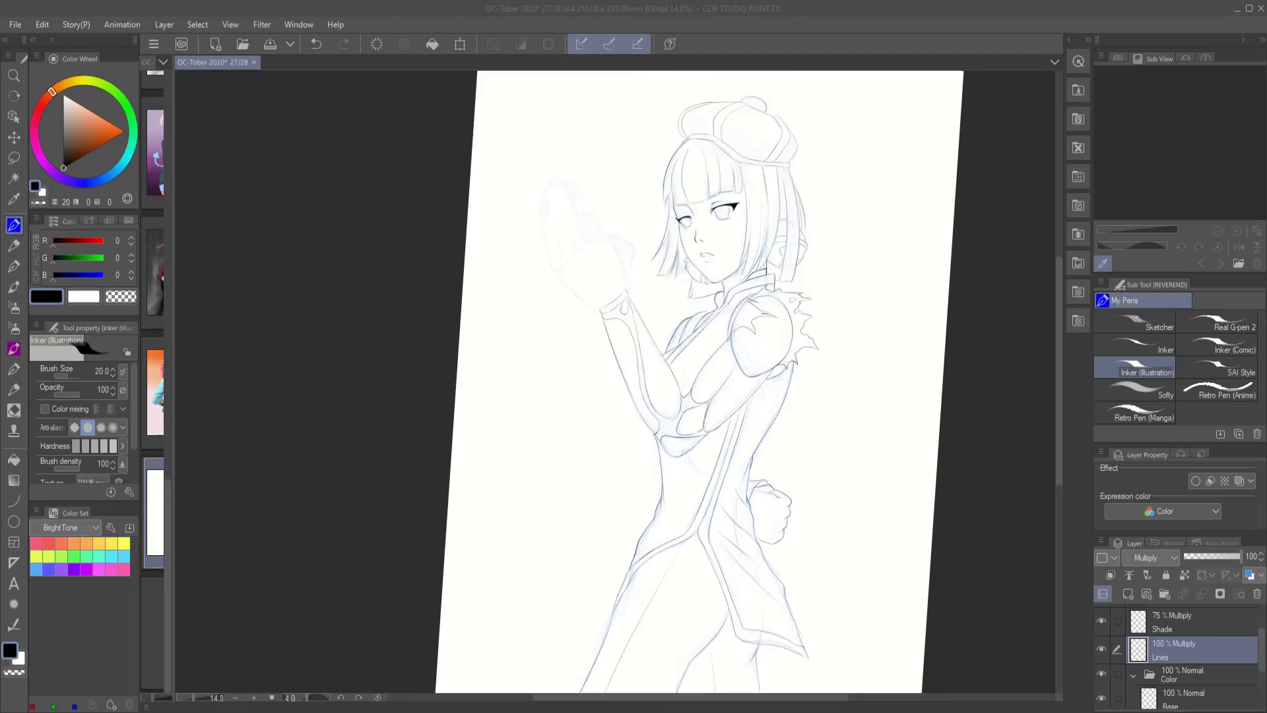
{"action": "scroll", "coordinate": [514, 193], "scroll_direction": "up", "scroll_amount": 2}
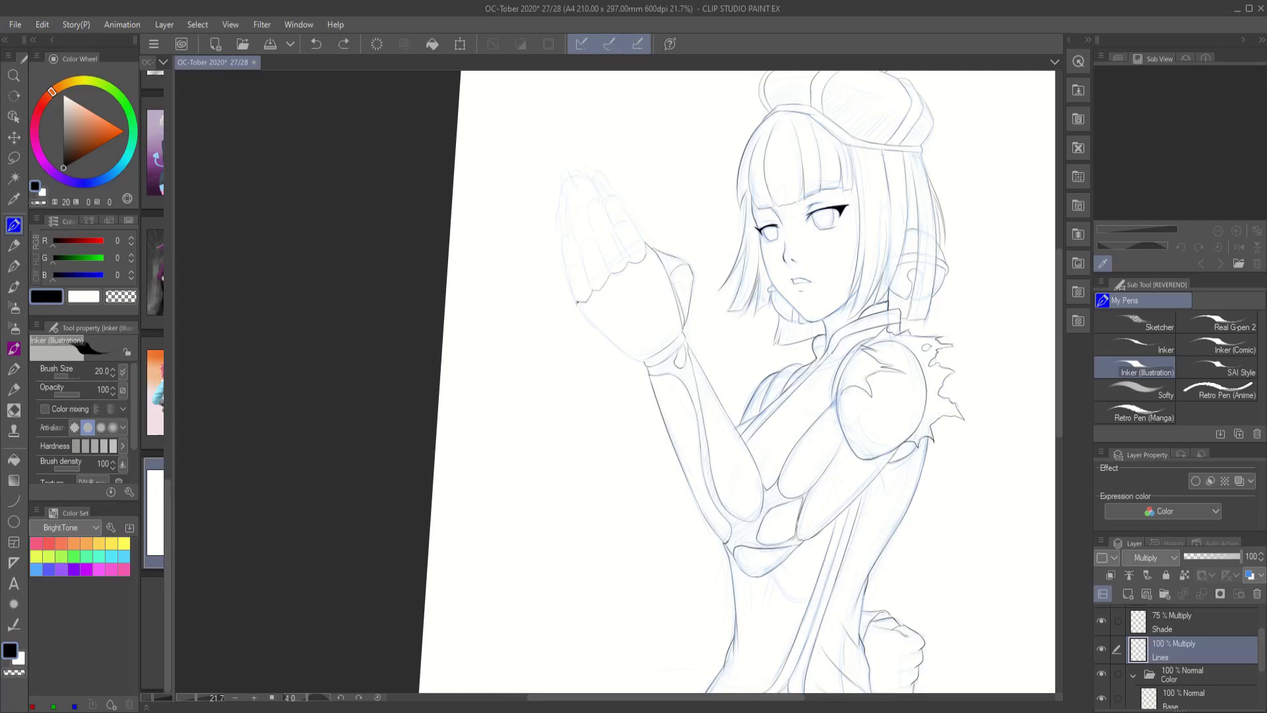
{"action": "scroll", "coordinate": [642, 446], "scroll_direction": "up", "scroll_amount": 2}
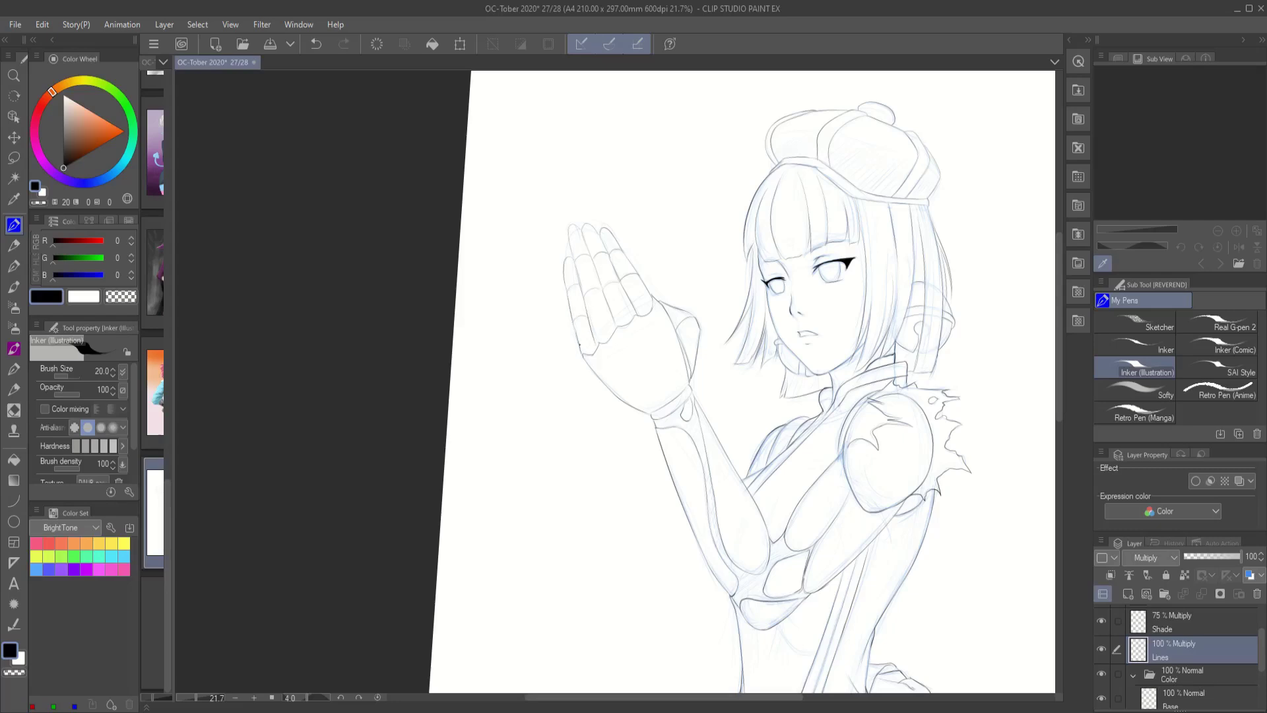
- Select the area around the figure and use it to fill the whole silhouette mid-grey on the Base layer
{"action": "key", "text": "ctrl+0"}
{"action": "key", "text": "w"}
{"action": "left_click", "coordinate": [623, 574]}
{"action": "key", "text": "alt+bracketleft"}
{"action": "key", "text": "alt+bracketleft"}
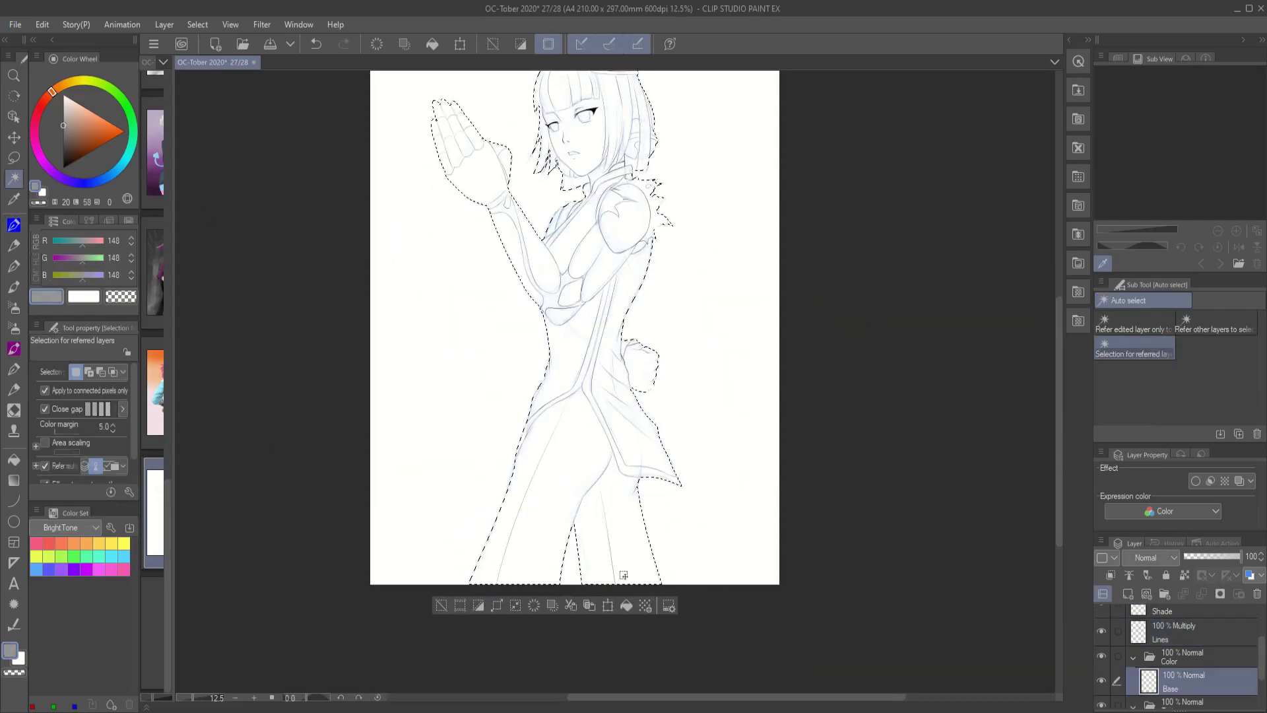
{"action": "key", "text": "alt+BackSpace"}
{"action": "key", "text": "ctrl+d"}
- Make Lines the reference layer, and fill the cap light blue with off-white bands and button on the Base layer
{"action": "key", "text": "alt+bracketright"}
{"action": "key", "text": "alt+bracketright"}
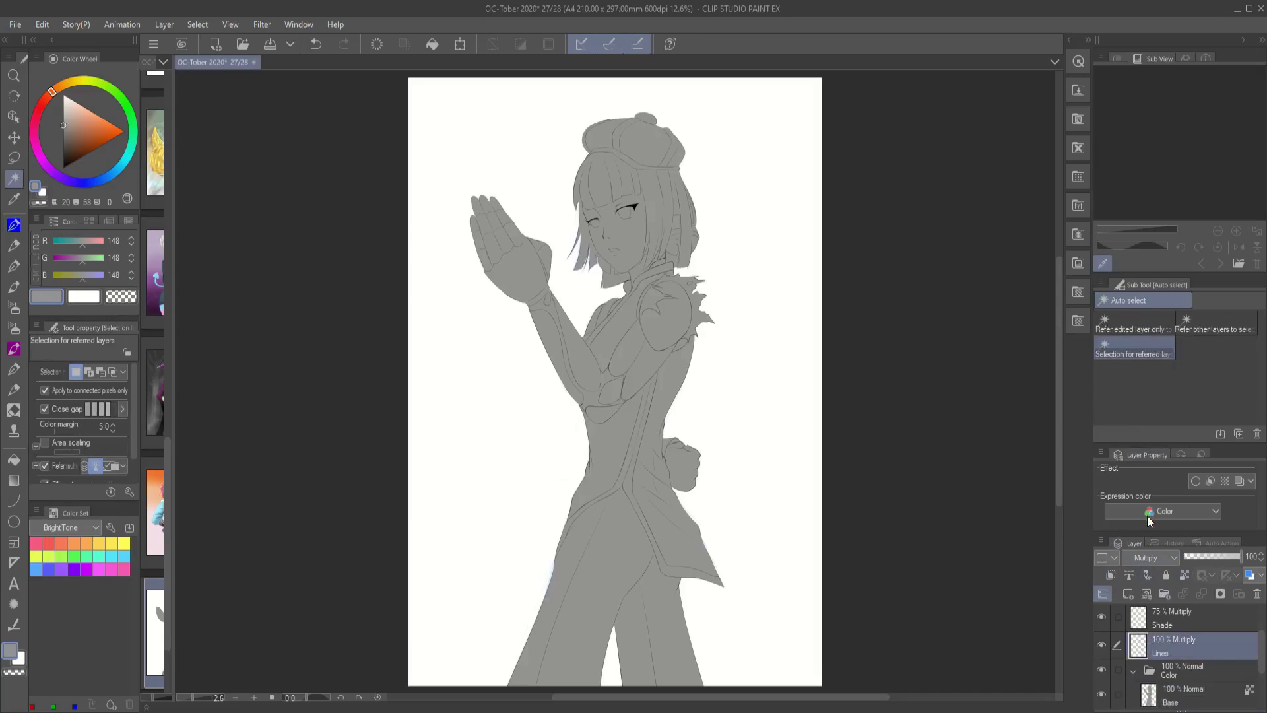
{"action": "key", "text": "alt+bracketleft"}
{"action": "key", "text": "alt+bracketleft"}
{"action": "scroll", "coordinate": [590, 71], "scroll_direction": "up", "scroll_amount": 1}
{"action": "left_click", "coordinate": [634, 139]}
{"action": "key", "text": "alt+BackSpace"}
{"action": "scroll", "coordinate": [709, 308], "scroll_direction": "up", "scroll_amount": 1}
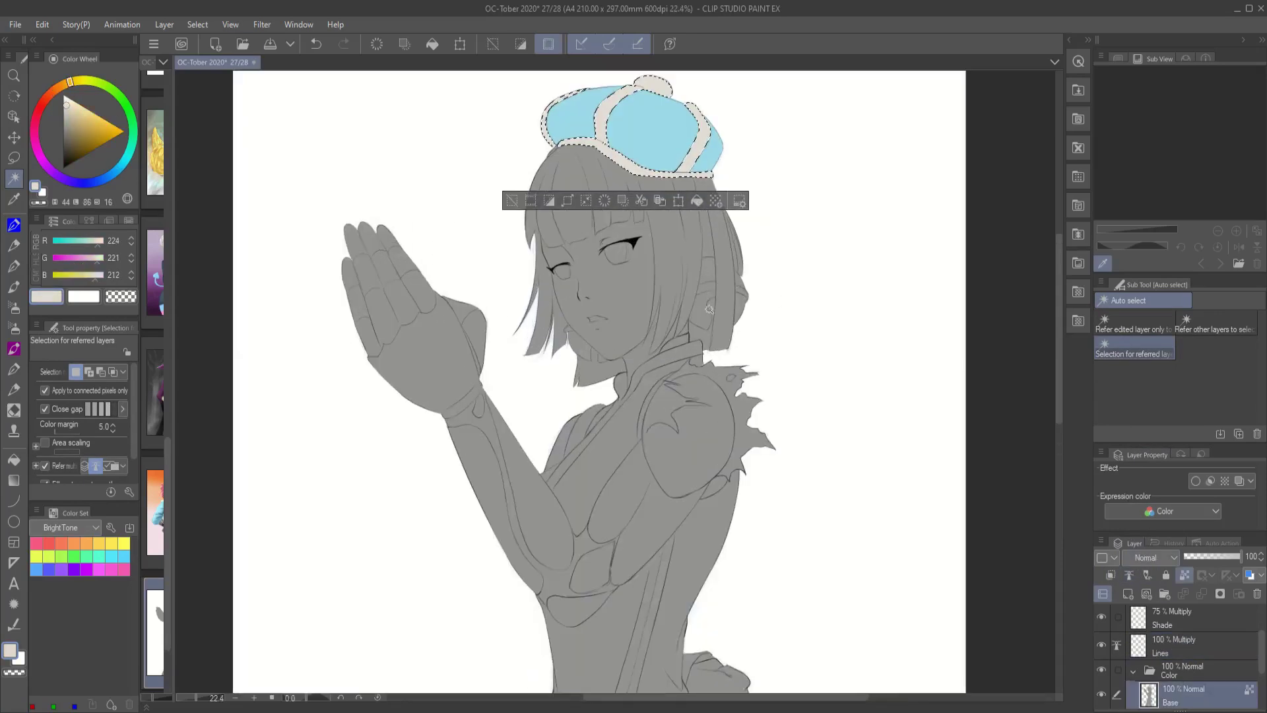
- Fill the bell earrings pale yellow and every hair section dark maroon (RGB 47, 22, 33)
{"action": "left_click", "coordinate": [710, 309]}
{"action": "key", "text": "alt+BackSpace"}
{"action": "scroll", "coordinate": [709, 308], "scroll_direction": "up", "scroll_amount": 1}
{"action": "left_click", "coordinate": [732, 221]}
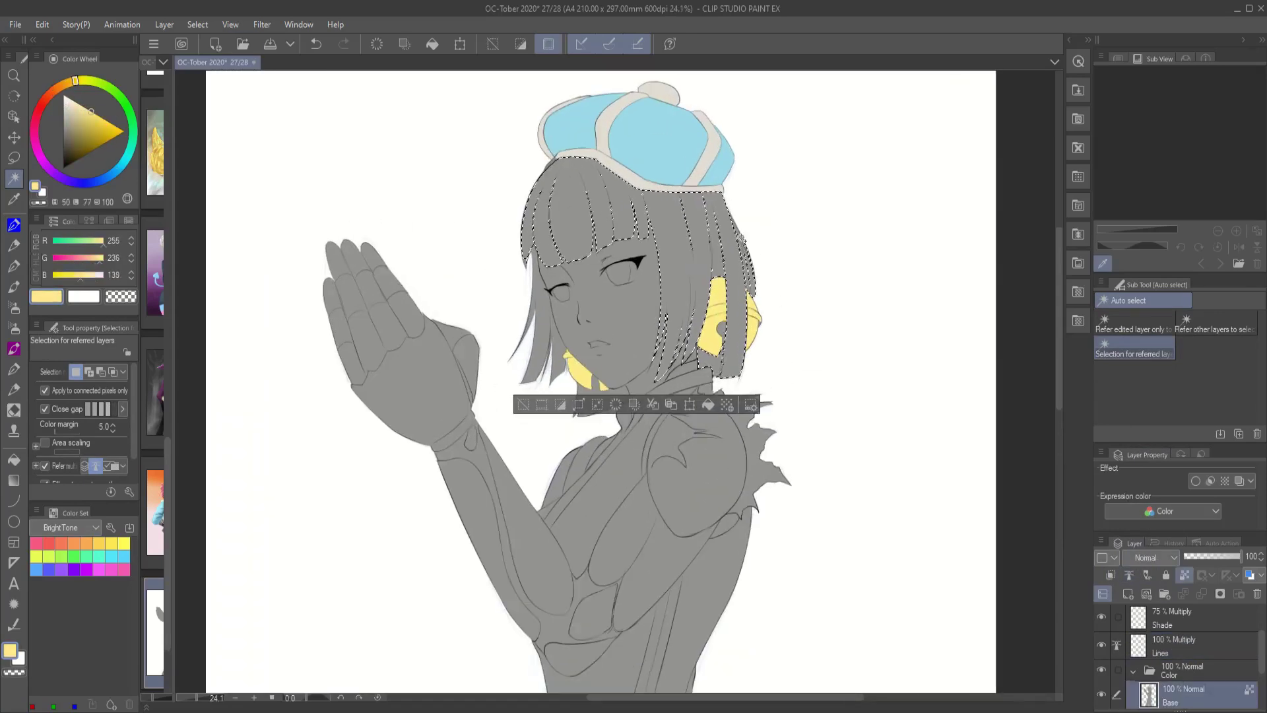
{"action": "key", "text": "alt+BackSpace"}
{"action": "scroll", "coordinate": [617, 315], "scroll_direction": "up", "scroll_amount": 1}
{"action": "left_click", "coordinate": [597, 423]}
{"action": "key", "text": "alt+BackSpace"}
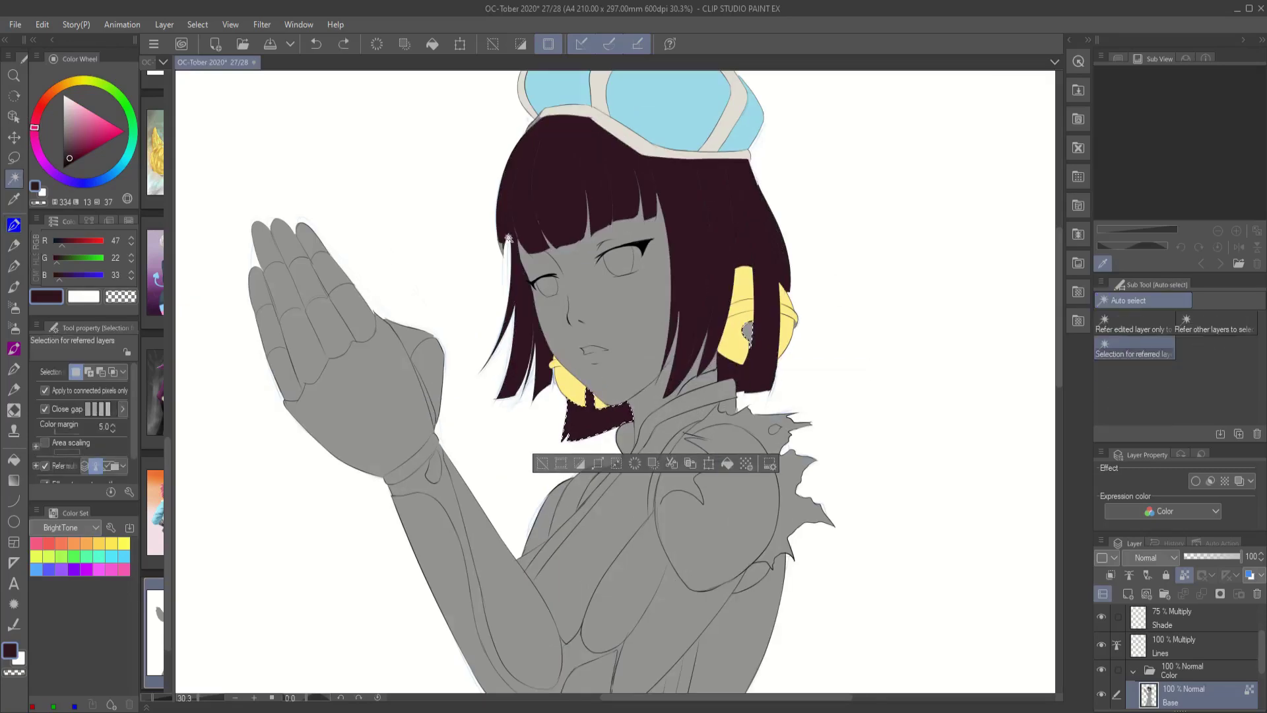
- Paint the openings of both bell earrings blue, select those areas and refill them with a dark colour
{"action": "key", "text": "ctrl+d"}
{"action": "key", "text": "p"}
{"action": "scroll", "coordinate": [525, 416], "scroll_direction": "up", "scroll_amount": 1}
{"action": "left_click", "coordinate": [739, 318], "text": "alt"}
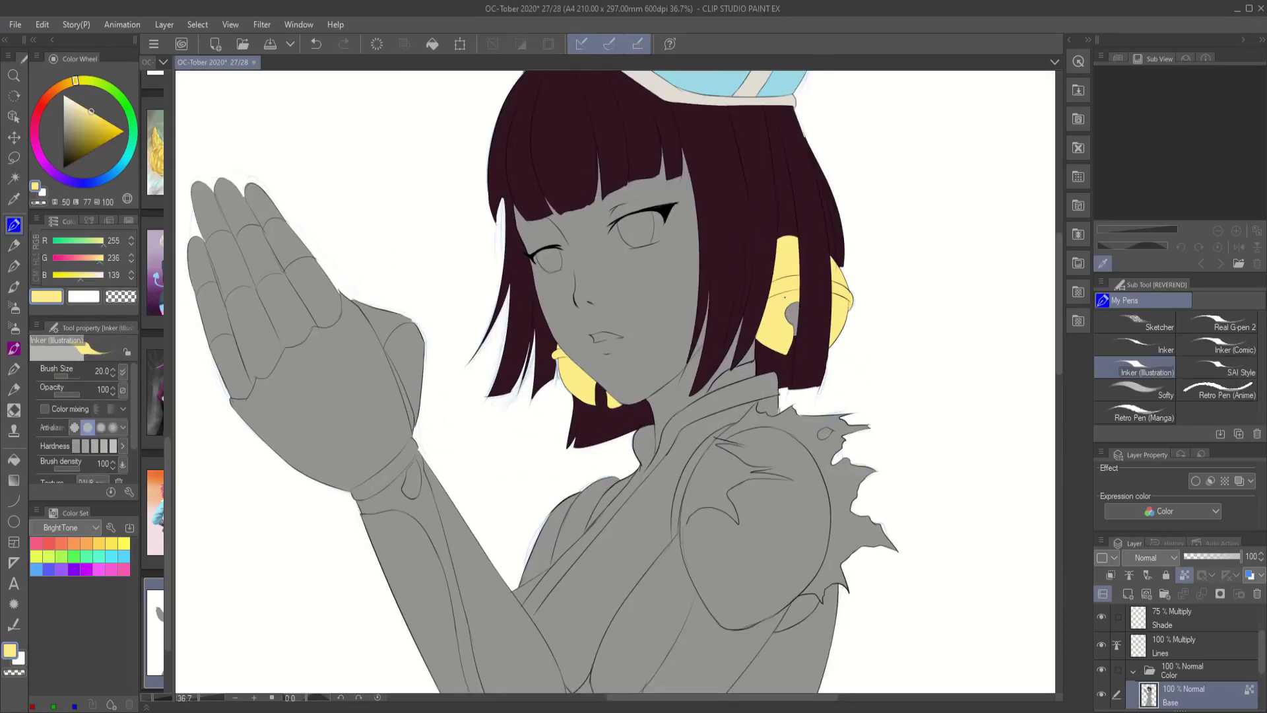
{"action": "left_click", "coordinate": [794, 352], "text": "alt"}
{"action": "left_click_drag", "start_coordinate": [792, 313], "coordinate": [793, 305]}
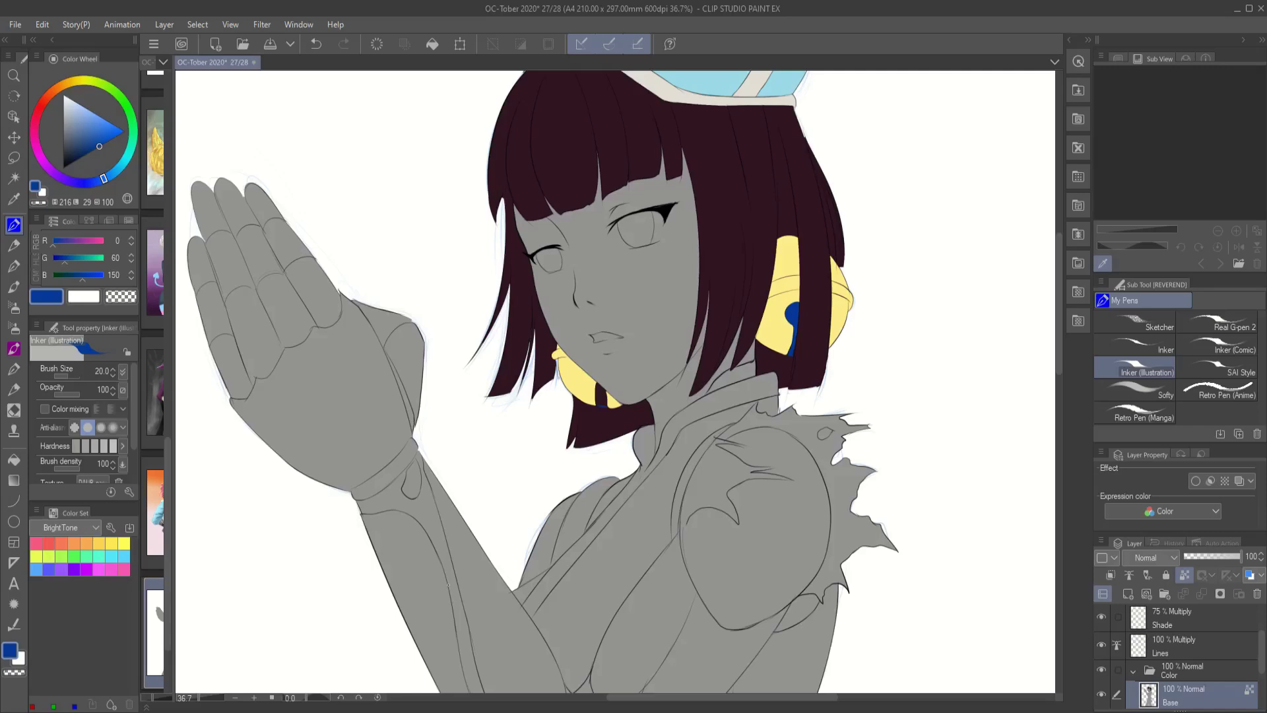
{"action": "key", "text": "w"}
{"action": "left_click", "coordinate": [792, 317]}
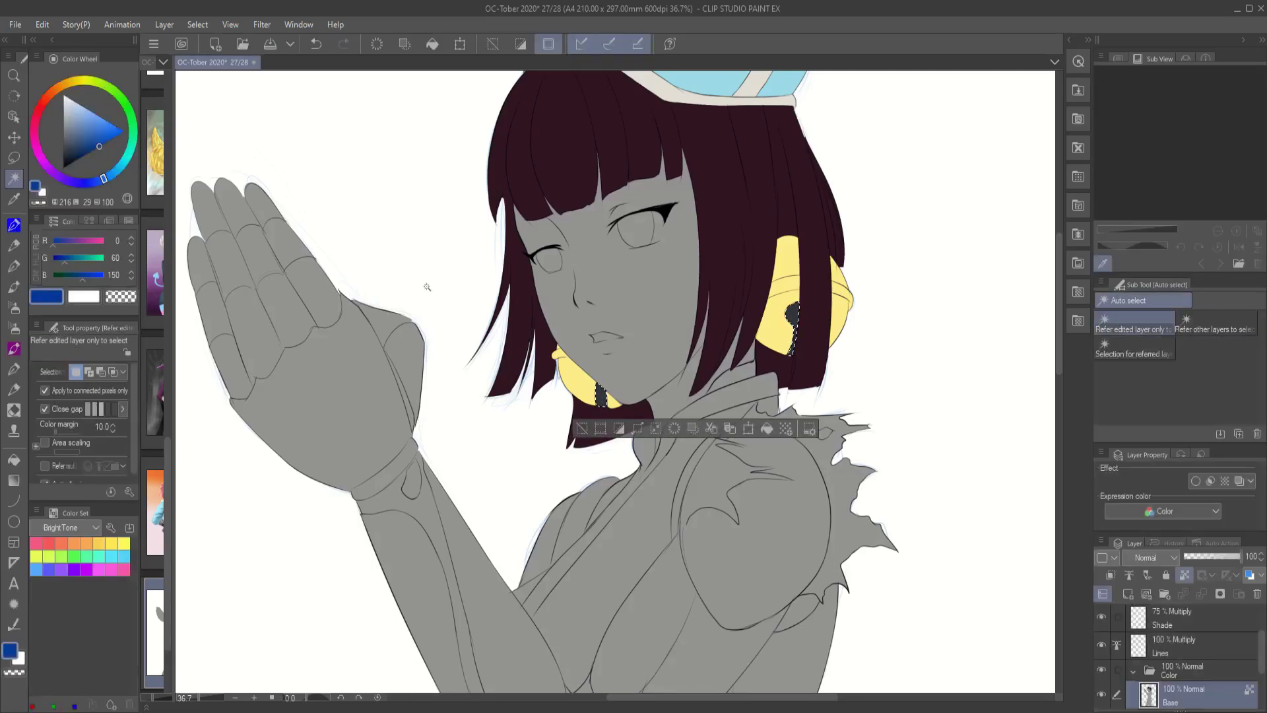
{"action": "scroll", "coordinate": [543, 330], "scroll_direction": "down", "scroll_amount": 1}
- Fill the face and neck with pale cream skin colour, selecting by the reference layer
{"action": "left_click", "coordinate": [542, 330], "text": "alt"}
{"action": "scroll", "coordinate": [542, 330], "scroll_direction": "down", "scroll_amount": 1}
{"action": "left_click", "coordinate": [1134, 348]}
{"action": "left_click", "coordinate": [613, 310]}
{"action": "left_click", "coordinate": [700, 449]}
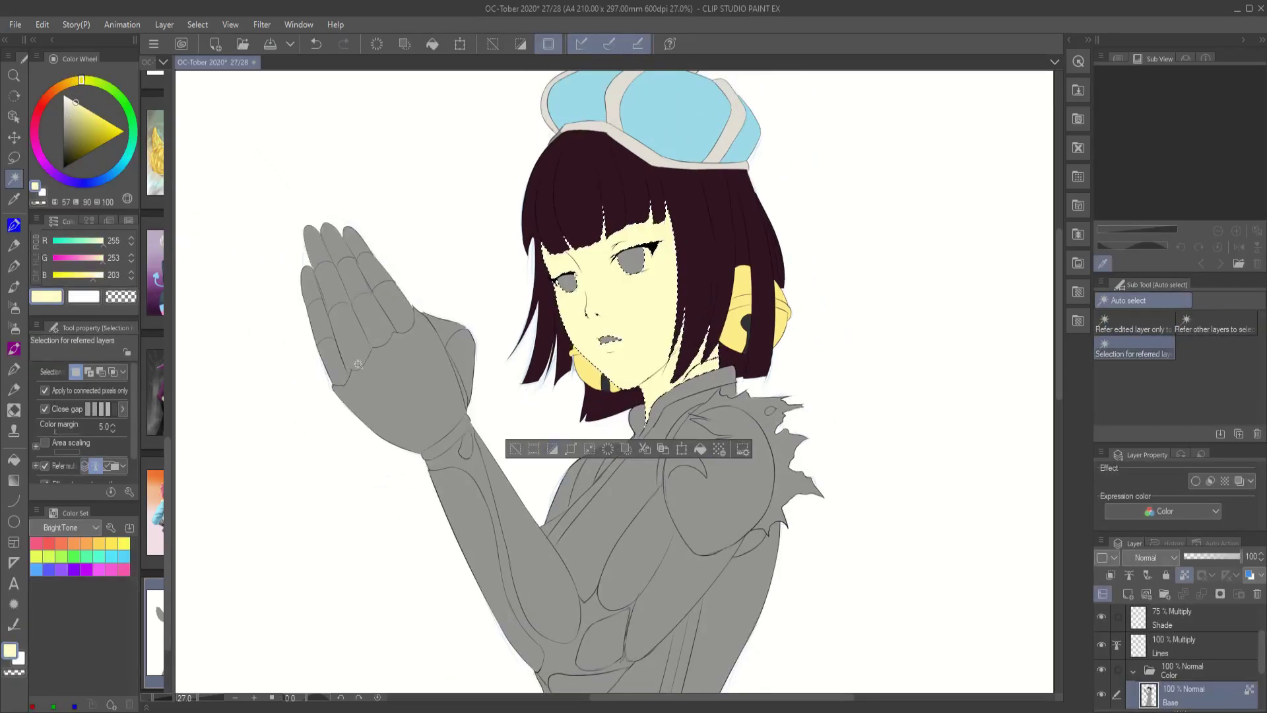
- Fill the jacket light blue with off-white trim, and colour the torn undersleeve dark grey (RGB 50, 51, 52)
{"action": "left_click_drag", "start_coordinate": [277, 278], "coordinate": [332, 181]}
{"action": "key", "text": "alt+Delete"}
{"action": "left_click", "coordinate": [824, 248]}
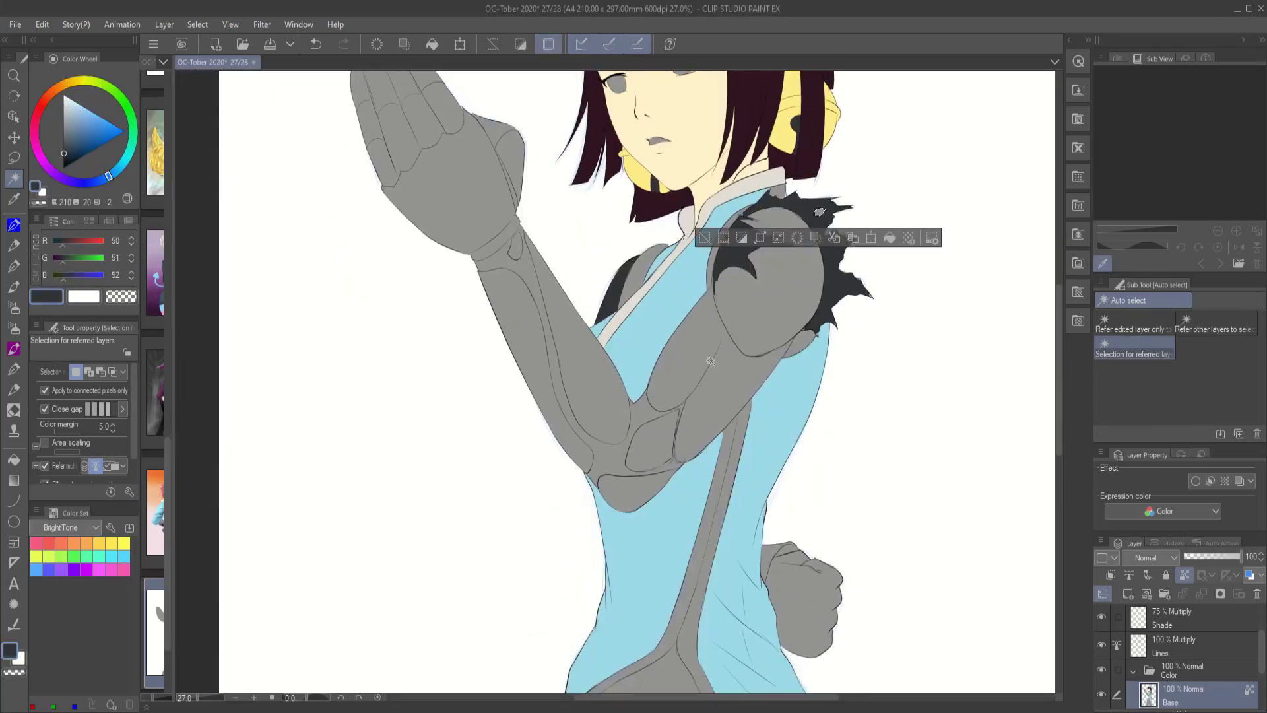
{"action": "key", "text": "ctrl+d"}
{"action": "key", "text": "p"}
{"action": "left_click", "coordinate": [824, 248], "text": "alt"}
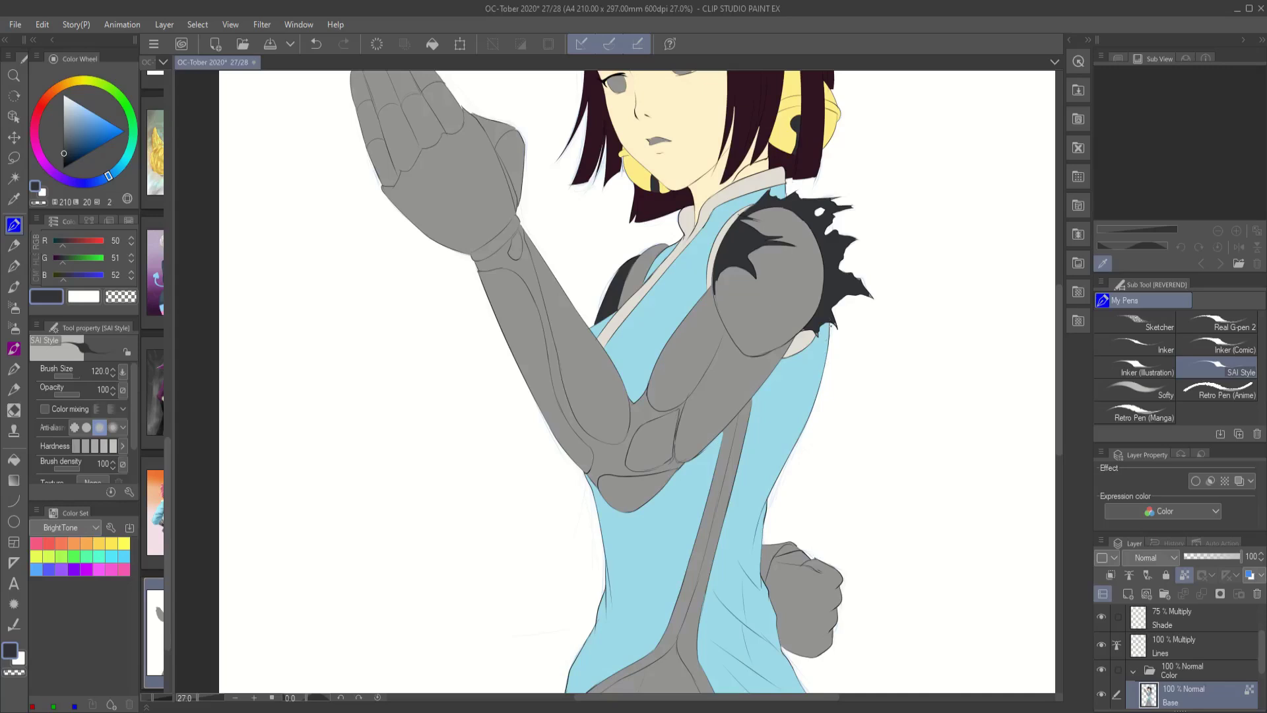
{"action": "scroll", "coordinate": [878, 305], "scroll_direction": "down", "scroll_amount": 2}
{"action": "key", "text": "w"}
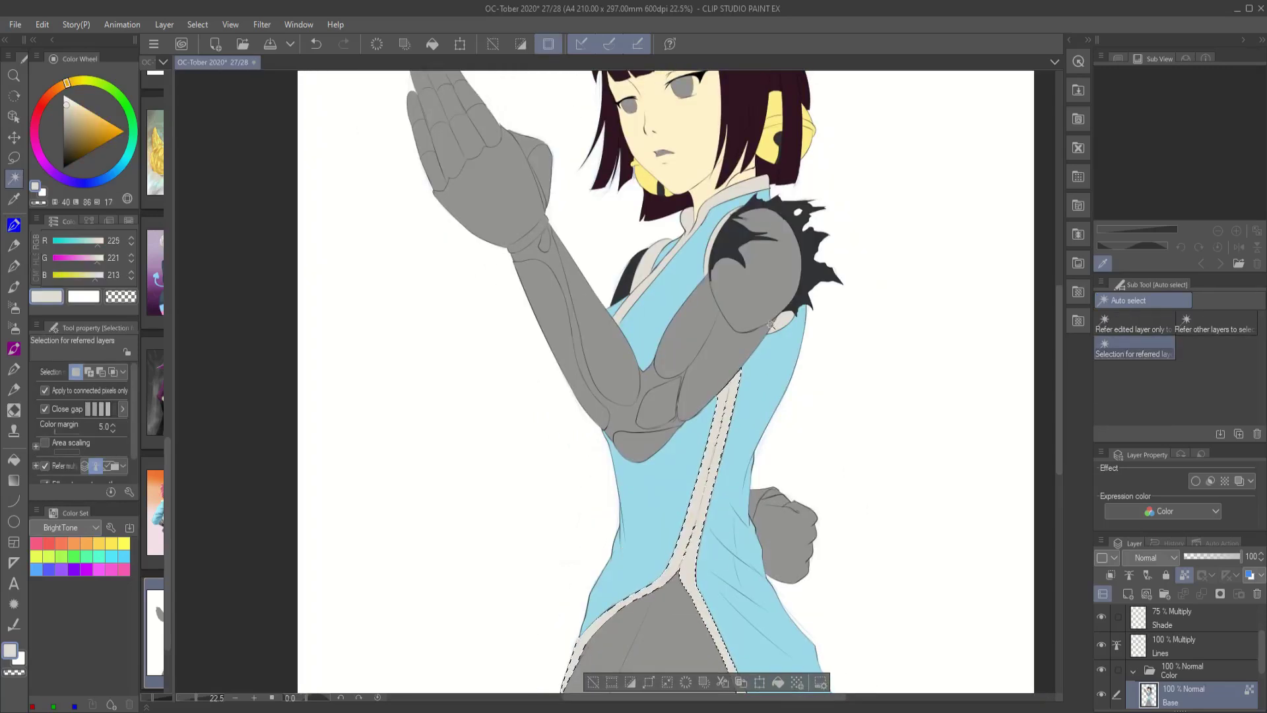
- Fill the fist behind the back with the skin colour and paint its cuff dark grey
{"action": "left_click", "coordinate": [765, 531]}
{"action": "key", "text": "alt+Delete"}
{"action": "key", "text": "ctrl+d"}
{"action": "key", "text": "p"}
{"action": "left_click_drag", "start_coordinate": [593, 330], "coordinate": [594, 402]}
- Select the gaps between the arm plates and fill them dark brown
{"action": "key", "text": "w"}
{"action": "left_click", "coordinate": [567, 430]}
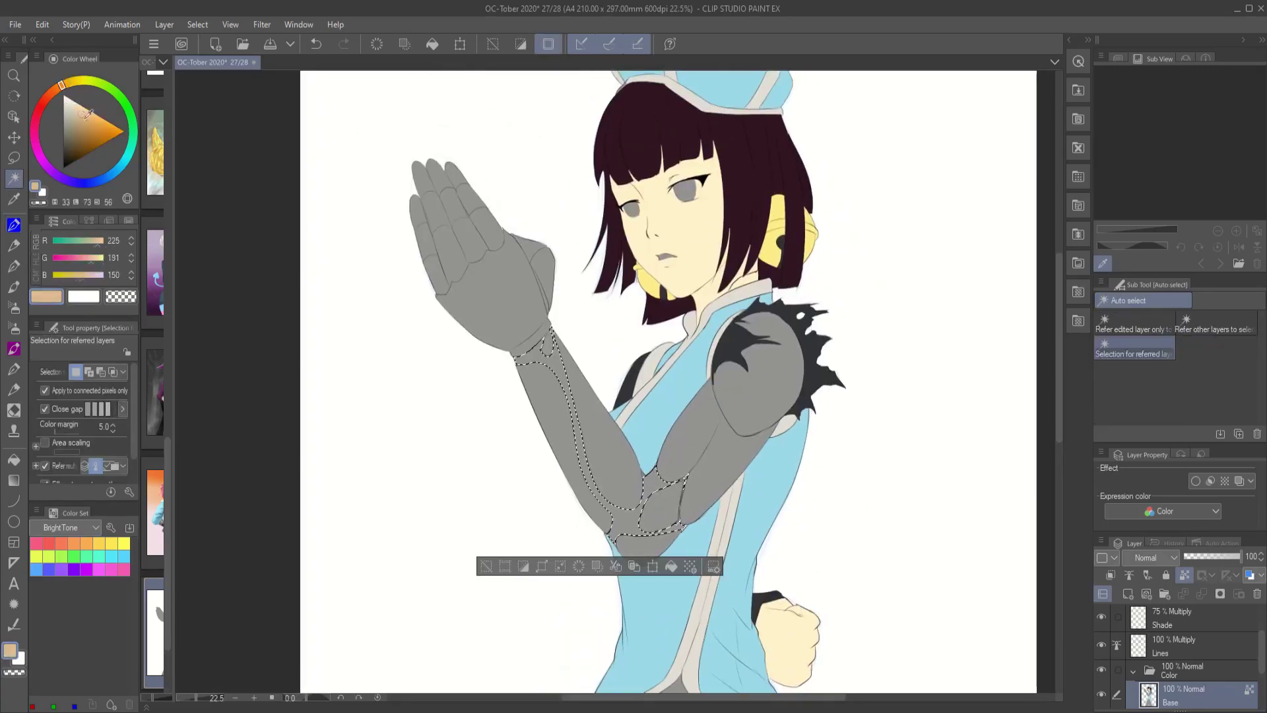
{"action": "left_click", "coordinate": [76, 151]}
{"action": "key", "text": "alt+Delete"}
{"action": "key", "text": "ctrl+z"}
- Select the near arm's plates and the raised hand, and fill them with ochre gold
{"action": "left_click", "coordinate": [491, 310]}
{"action": "left_click", "coordinate": [63, 84]}
{"action": "left_click", "coordinate": [93, 123]}
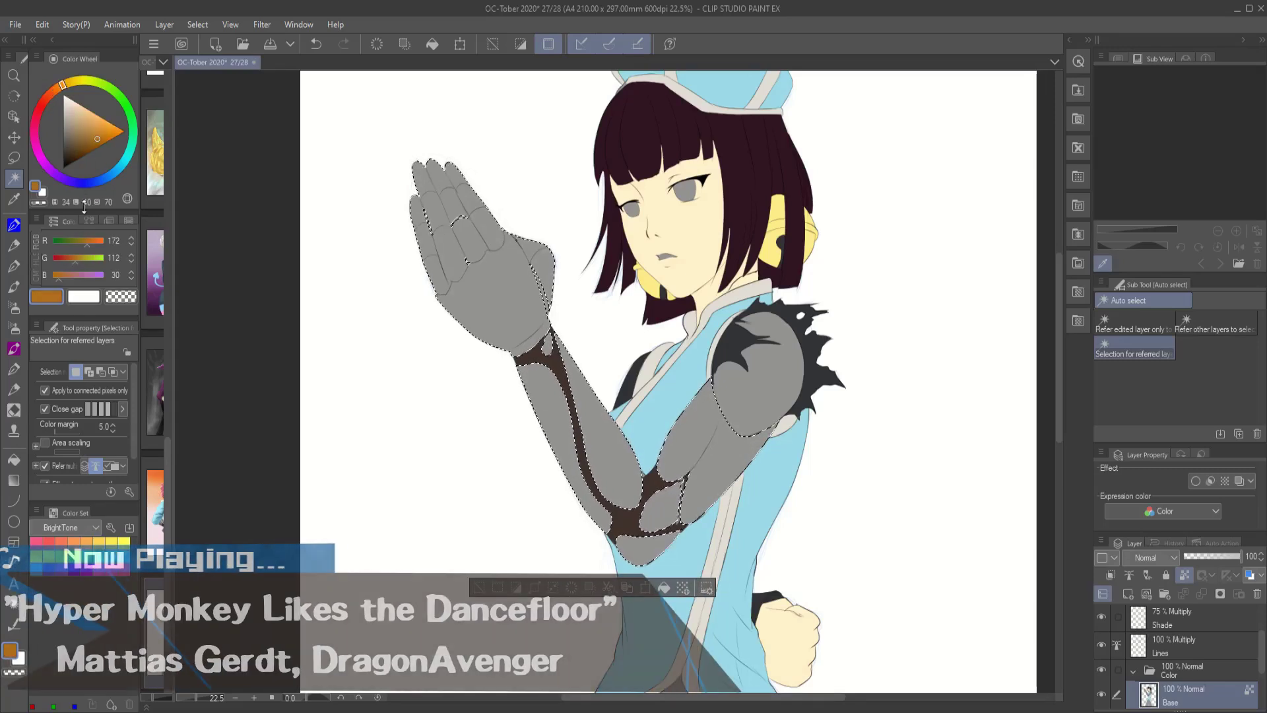
{"action": "key", "text": "alt+Delete"}
{"action": "key", "text": "ctrl+d"}
- Touch up the dark brown joint gaps and the shoulder edges with the SAI Style pen, sampling existing colours
{"action": "key", "text": "p"}
{"action": "scroll", "coordinate": [533, 620], "scroll_direction": "up", "scroll_amount": 2}
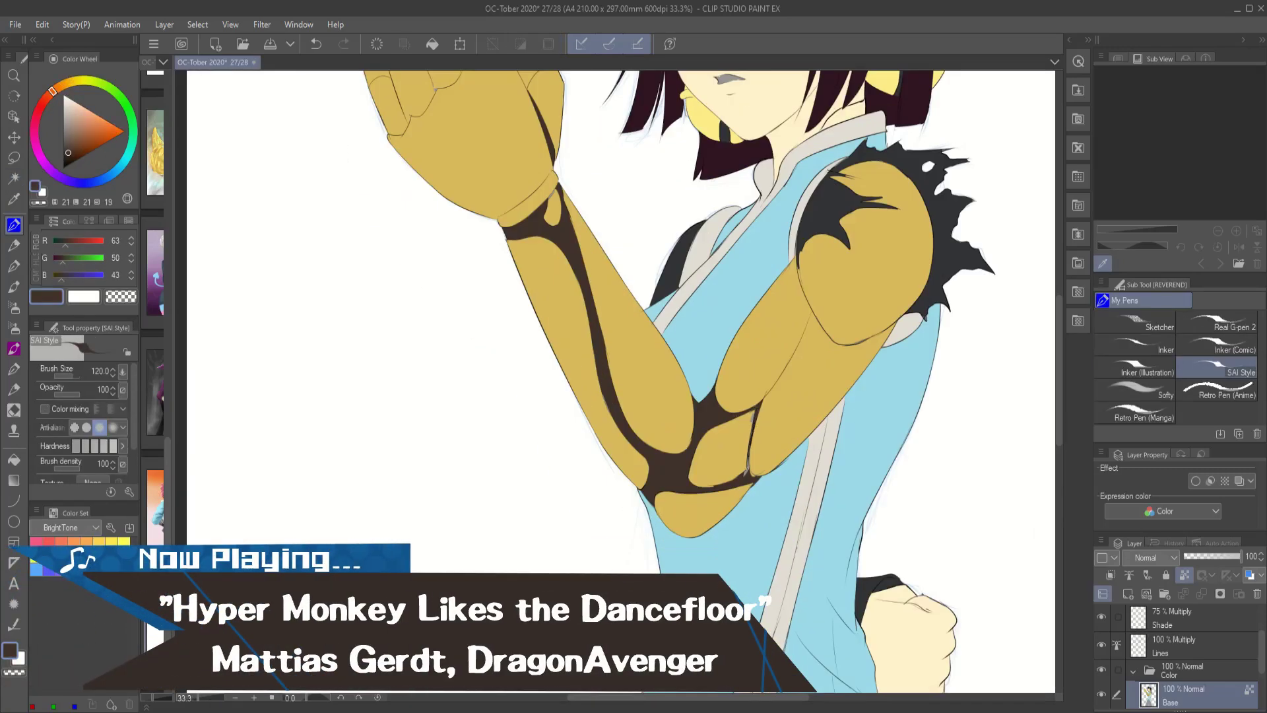
{"action": "left_click", "coordinate": [747, 425], "text": "alt"}
{"action": "left_click", "coordinate": [950, 257], "text": "alt"}
{"action": "scroll", "coordinate": [639, 396], "scroll_direction": "down", "scroll_amount": 3}
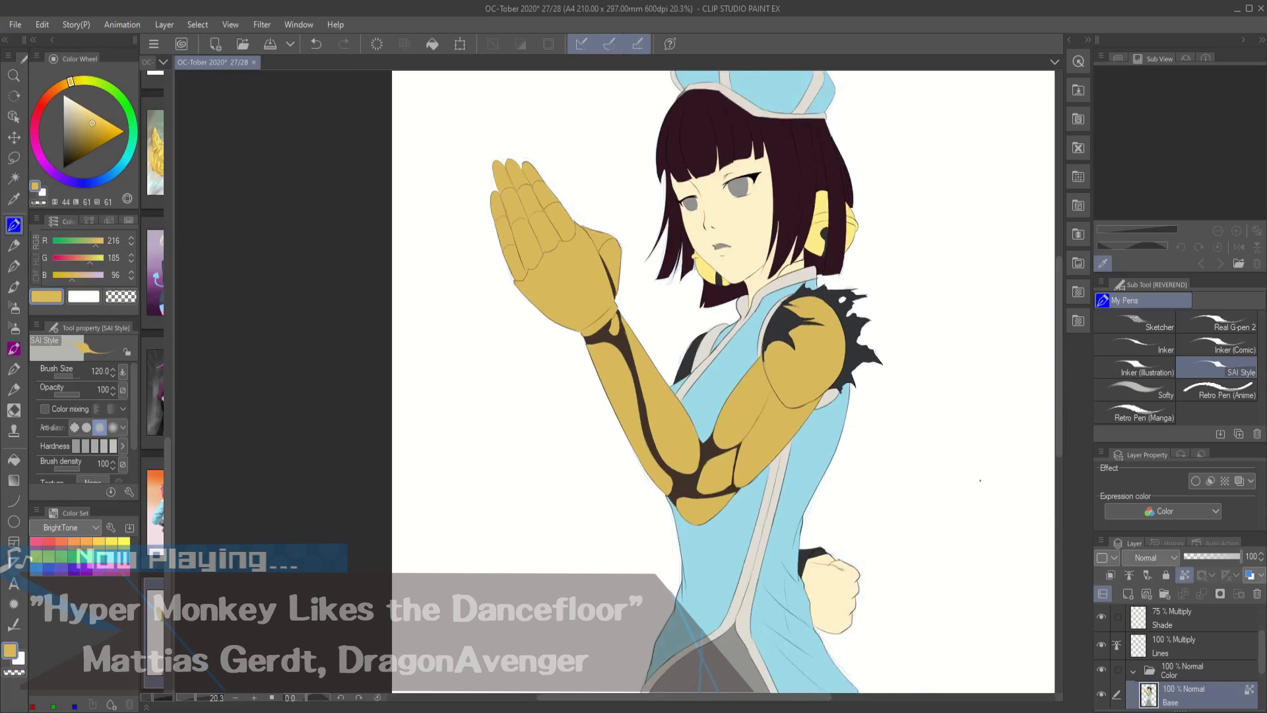
- Fill the trousers with the torn sleeve's dark grey
{"action": "key", "text": "w"}
{"action": "left_click", "coordinate": [640, 475]}
{"action": "key", "text": "alt+Delete"}
{"action": "scroll", "coordinate": [640, 475], "scroll_direction": "up", "scroll_amount": 5}
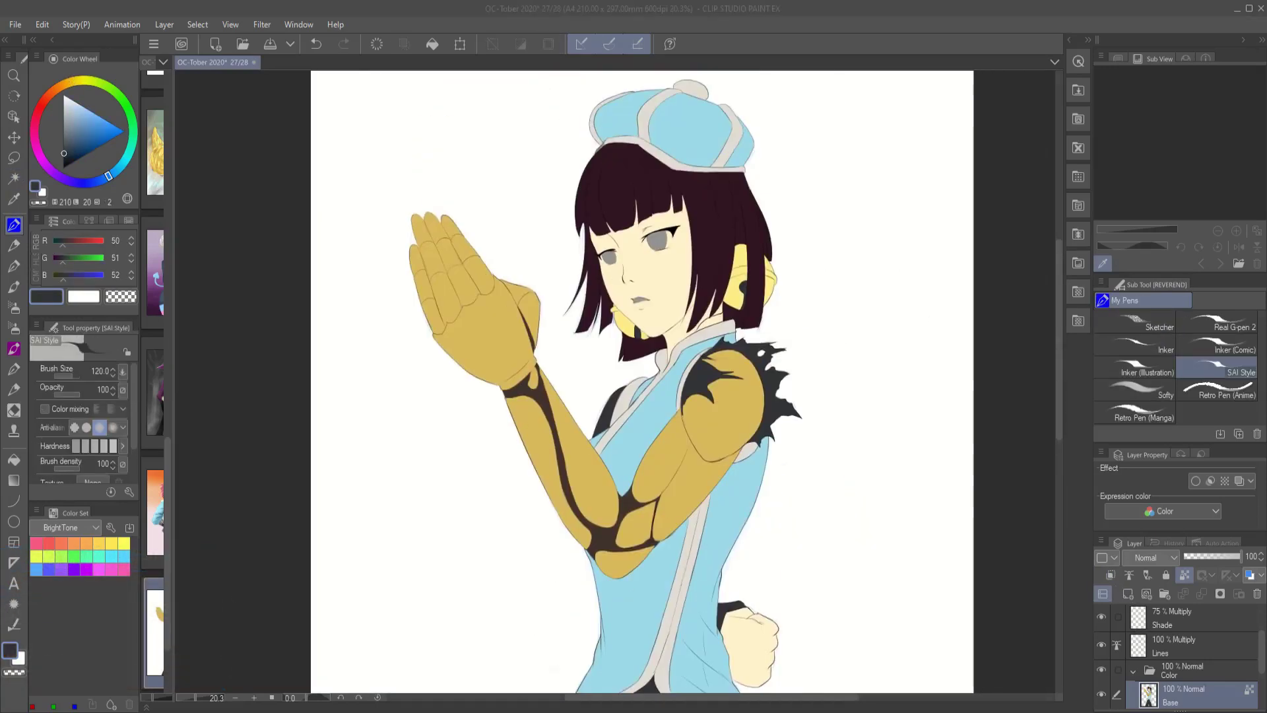
- Fill both irises dark maroon and the teeth white
{"action": "scroll", "coordinate": [784, 470], "scroll_direction": "up", "scroll_amount": 1}
{"action": "left_click", "coordinate": [650, 246]}
{"action": "left_click", "coordinate": [590, 265], "text": "shift"}
{"action": "key", "text": "alt+Delete"}
{"action": "key", "text": "ctrl+d"}
{"action": "scroll", "coordinate": [635, 276], "scroll_direction": "down", "scroll_amount": 2}
- Select the face, neck and fist, and create a Skin layer above Base masked to that selection
{"action": "left_click", "coordinate": [597, 198]}
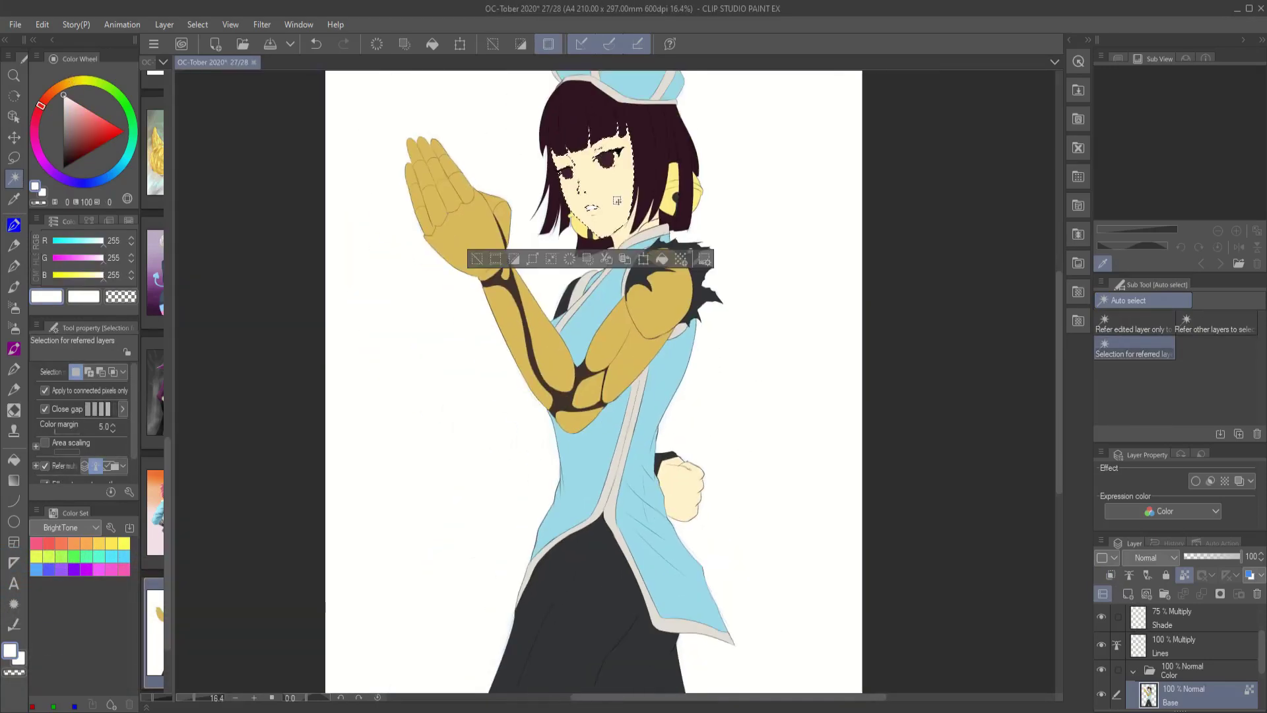
{"action": "left_click", "coordinate": [683, 484], "text": "shift"}
{"action": "key", "text": "ctrl+d"}
{"action": "scroll", "coordinate": [900, 325], "scroll_direction": "up", "scroll_amount": 2}
{"action": "key", "text": "b"}
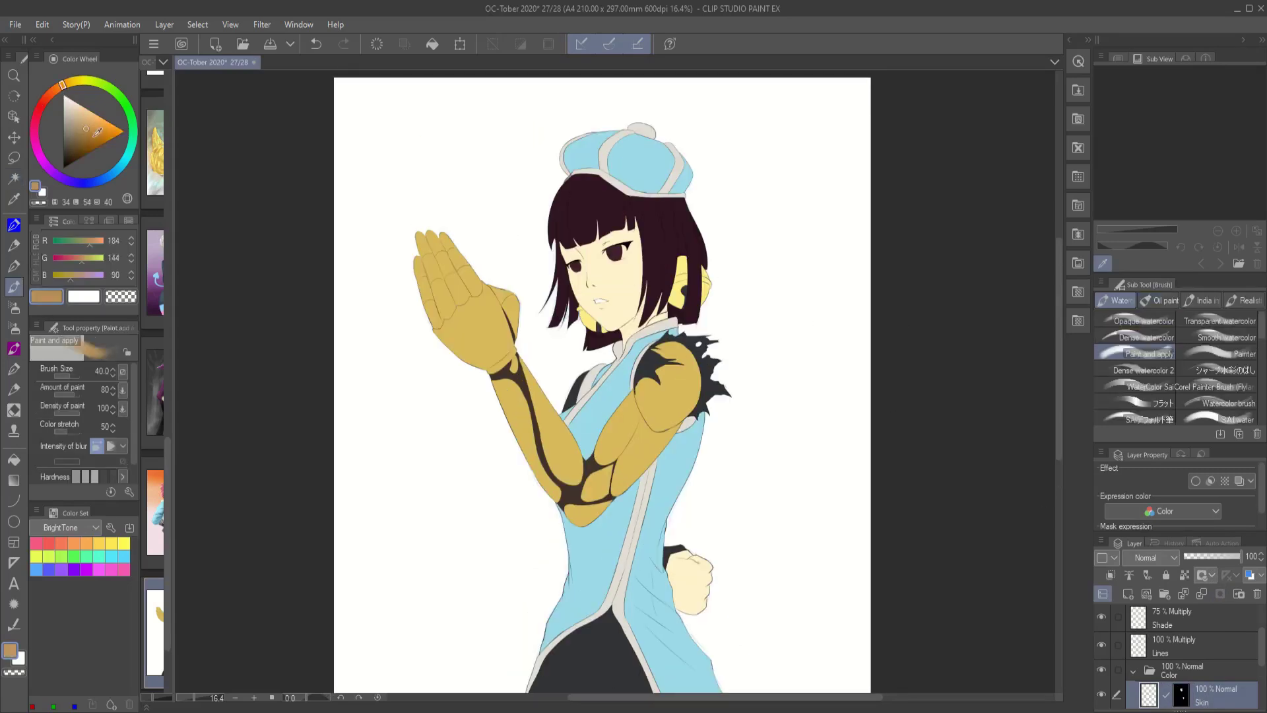
- Ink the eyebrows on the Lines layer with the Inker (Comic) pen at size 17, using the visible sketch as guide
{"action": "scroll", "coordinate": [591, 230], "scroll_direction": "up", "scroll_amount": 3}
{"action": "key", "text": "p"}
{"action": "key", "text": "alt+bracketright"}
{"action": "key", "text": "alt+bracketright"}
{"action": "key", "text": "alt+bracketright"}
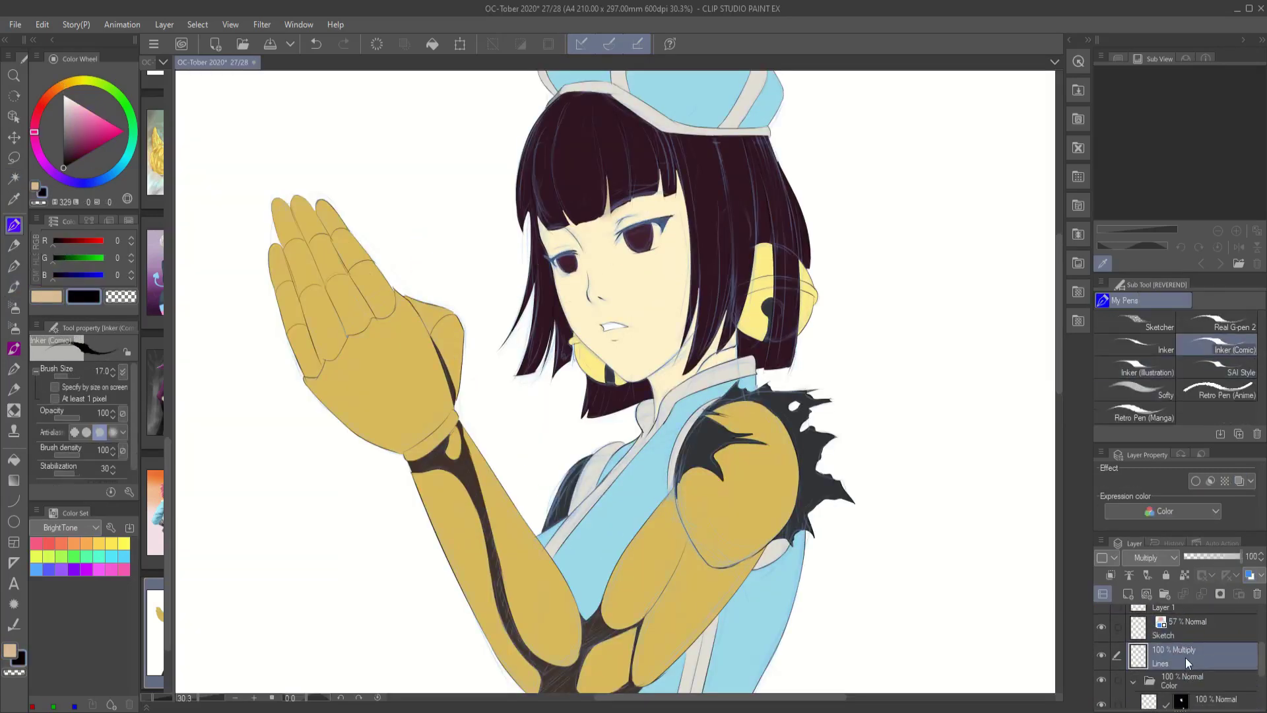
- Shade the forehead beneath the fringe and around the eyes beige on the Skin layer with the Smooth watercolor brush
{"action": "key", "text": "alt+bracketleft"}
{"action": "key", "text": "alt+bracketleft"}
{"action": "key", "text": "alt+bracketleft"}
{"action": "key", "text": "b"}
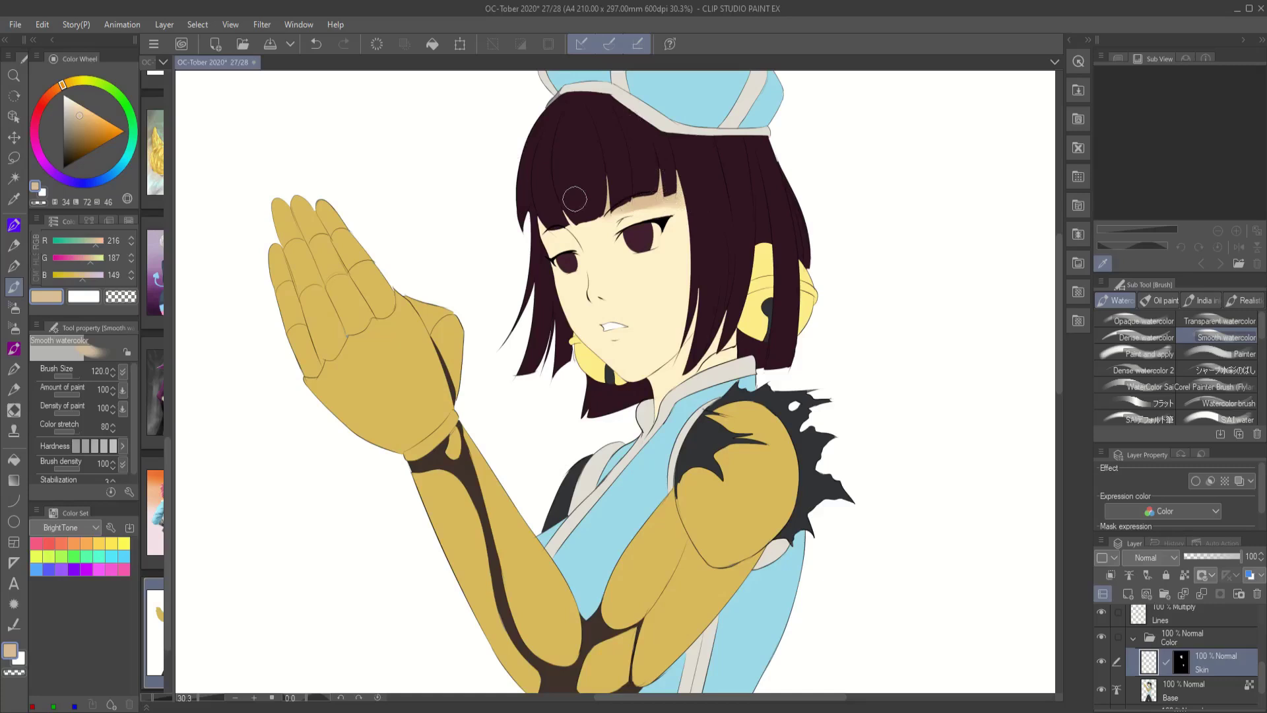
{"action": "key", "text": "alt+bracketright"}
{"action": "key", "text": "p"}
{"action": "key", "text": "alt+bracketright"}
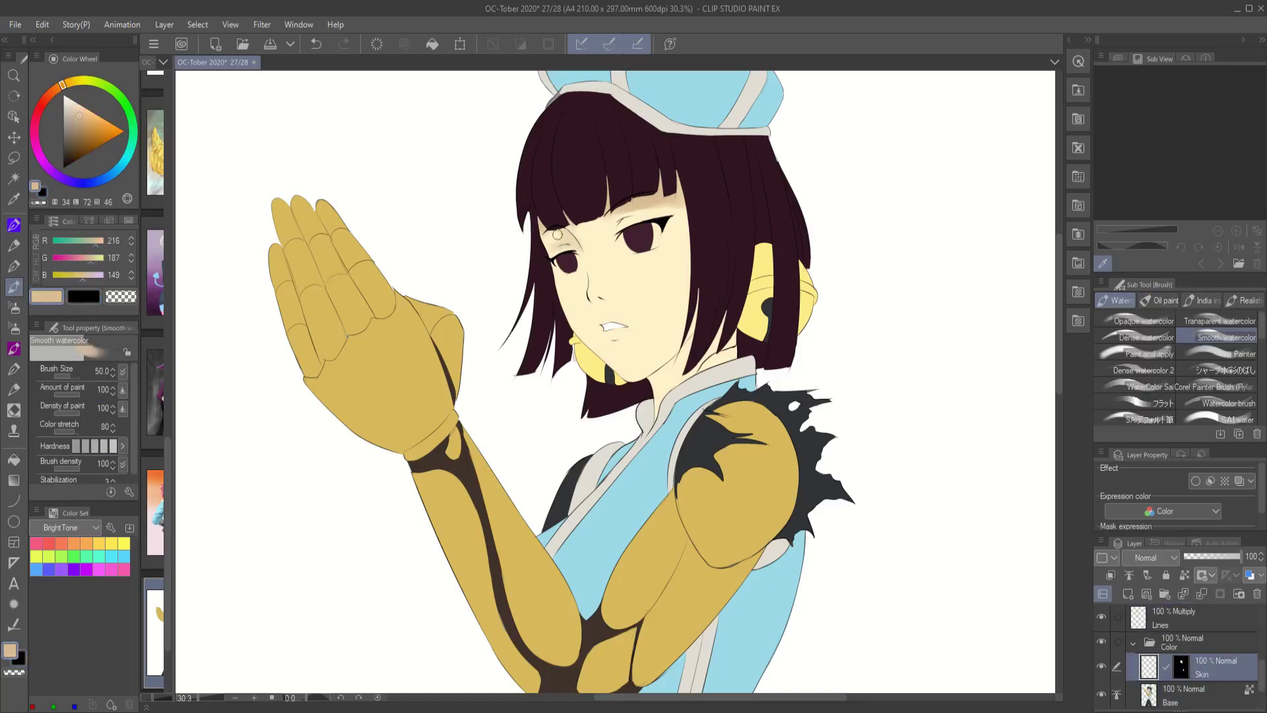
- Shade the hair-side edge of the face, the chin and the neck beige with the Smooth watercolor brush on the Skin layer
{"action": "key", "text": "alt+bracketleft"}
{"action": "key", "text": "alt+bracketleft"}
{"action": "key", "text": "b"}
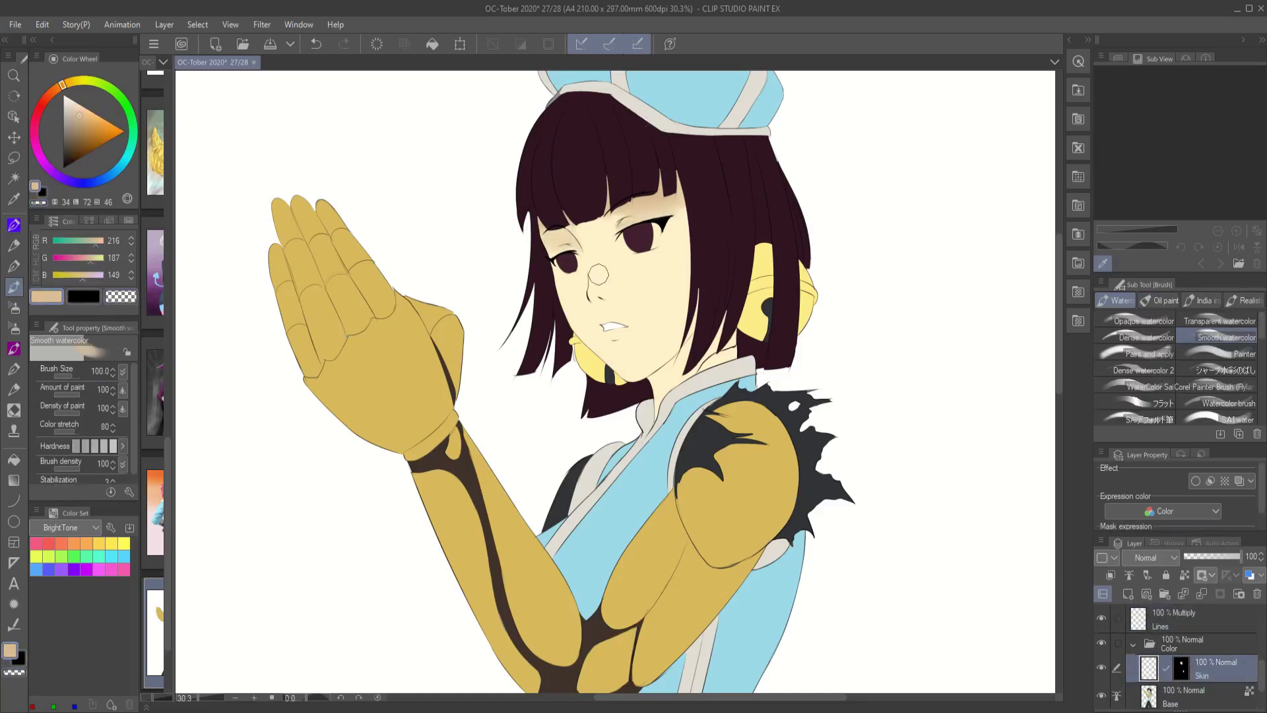
{"action": "key", "text": "bracketright"}
{"action": "key", "text": "bracketright"}
{"action": "key", "text": "bracketright"}
{"action": "left_click_drag", "start_coordinate": [683, 205], "coordinate": [660, 369]}
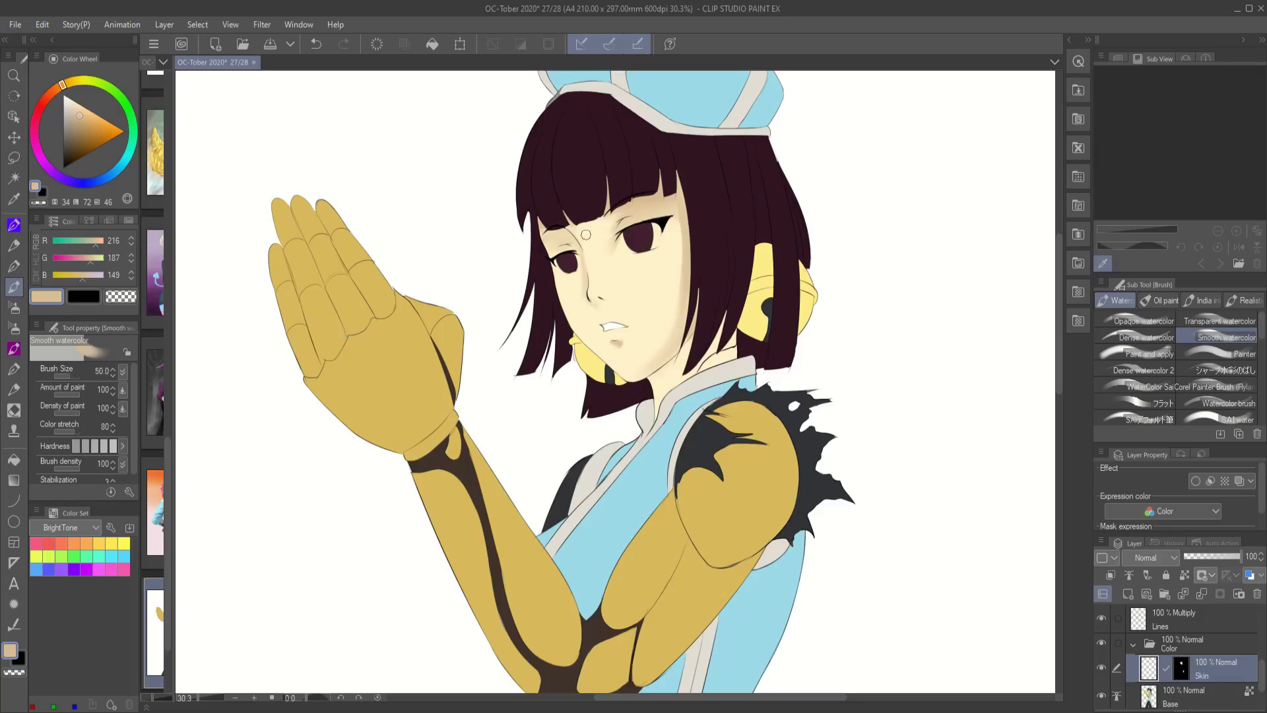
{"action": "key", "text": "bracketright"}
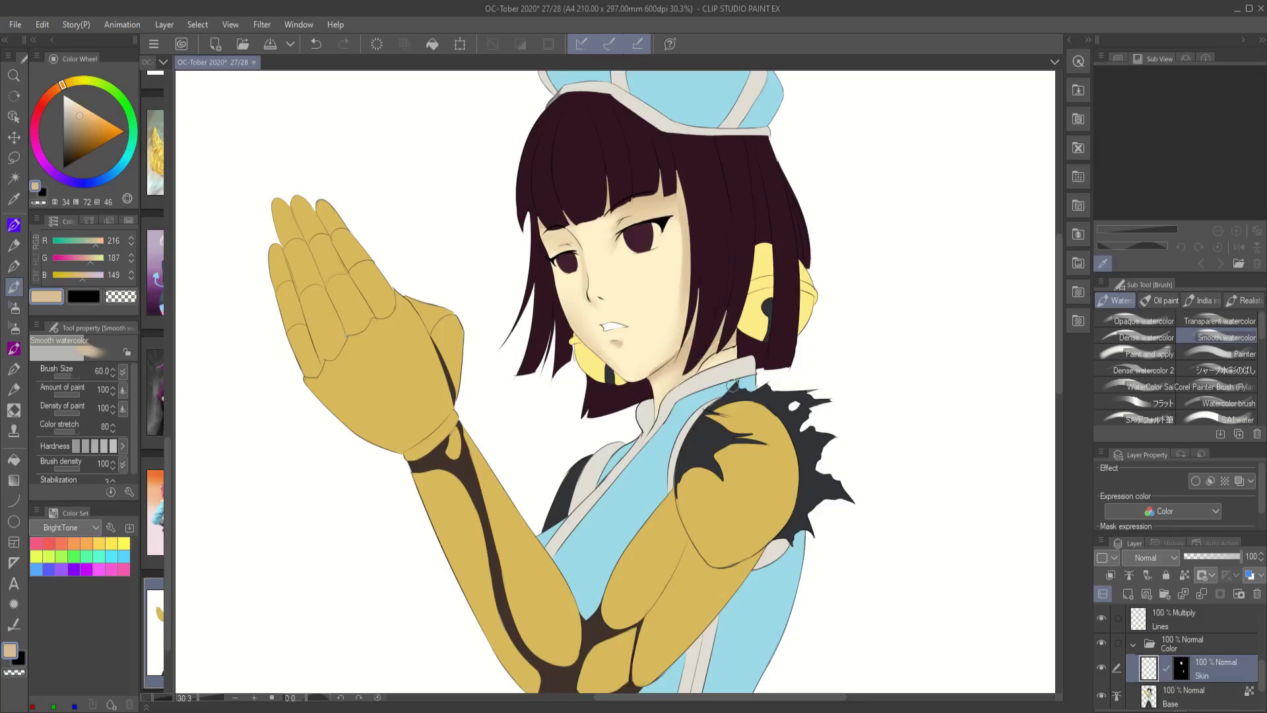
- Shade the fist behind the back and warm the skin shadows with a pinkish beige using the Smooth watercolor brush
{"action": "scroll", "coordinate": [732, 384], "scroll_direction": "down", "scroll_amount": 3}
{"action": "key", "text": "bracketright"}
{"action": "key", "text": "bracketright"}
{"action": "key", "text": "bracketright"}
{"action": "key", "text": "bracketright"}
{"action": "key", "text": "bracketright"}
{"action": "key", "text": "bracketright"}
{"action": "key", "text": "bracketright"}
{"action": "key", "text": "bracketright"}
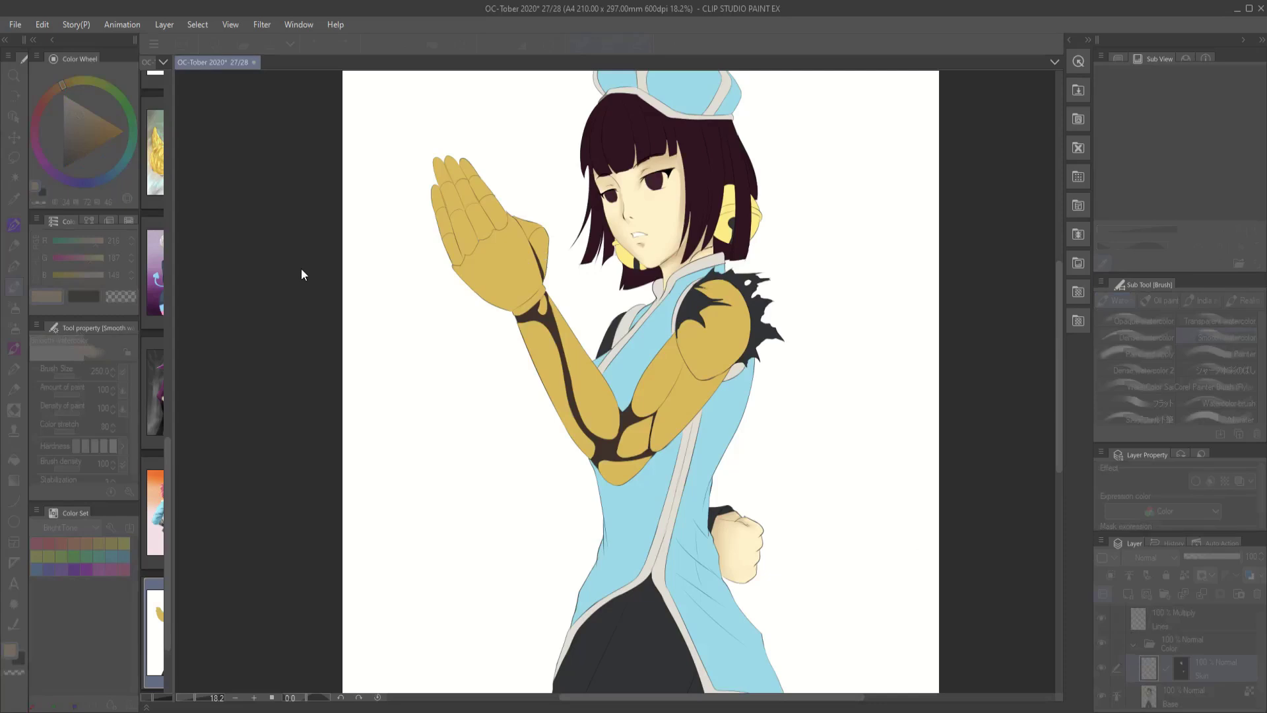
{"action": "scroll", "coordinate": [589, 154], "scroll_direction": "up", "scroll_amount": 3}
{"action": "scroll", "coordinate": [755, 503], "scroll_direction": "down", "scroll_amount": 2}
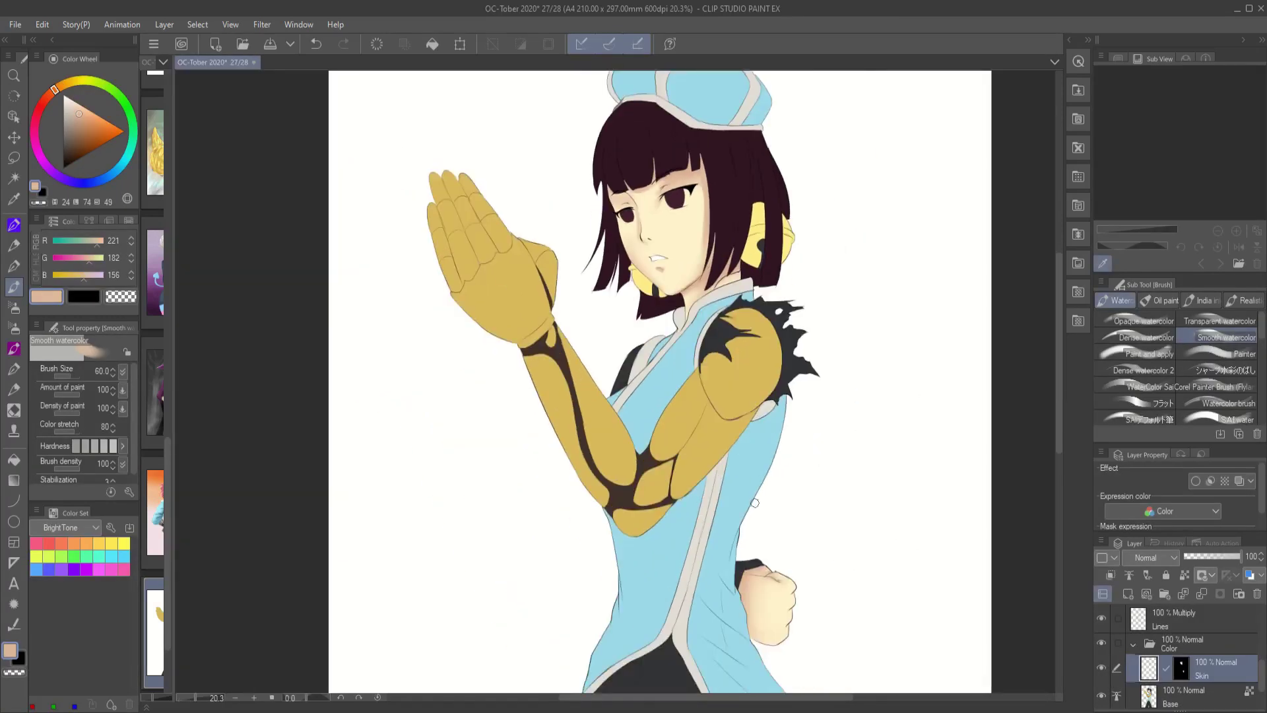
- Create a Hair layer above Skin, masked to the hair
{"action": "left_click", "coordinate": [1134, 596]}
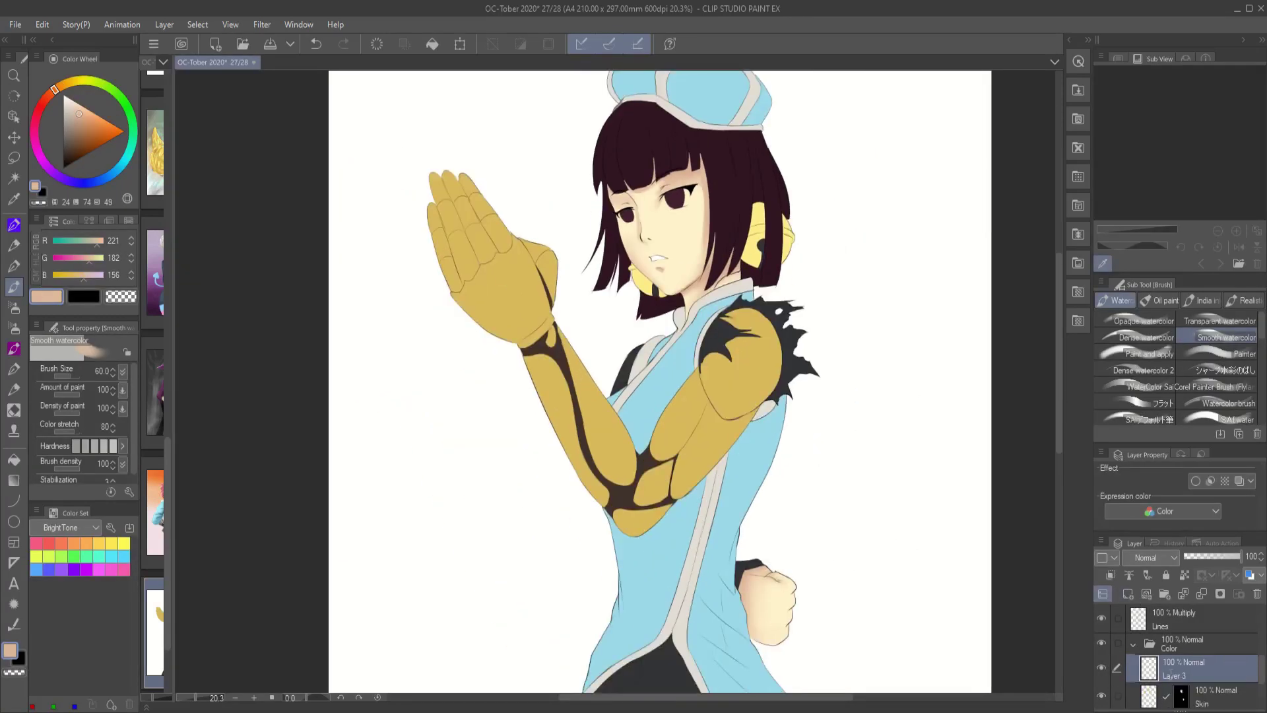
{"action": "scroll", "coordinate": [660, 383], "scroll_direction": "up", "scroll_amount": 2}
{"action": "scroll", "coordinate": [660, 382], "scroll_direction": "down", "scroll_amount": 2}
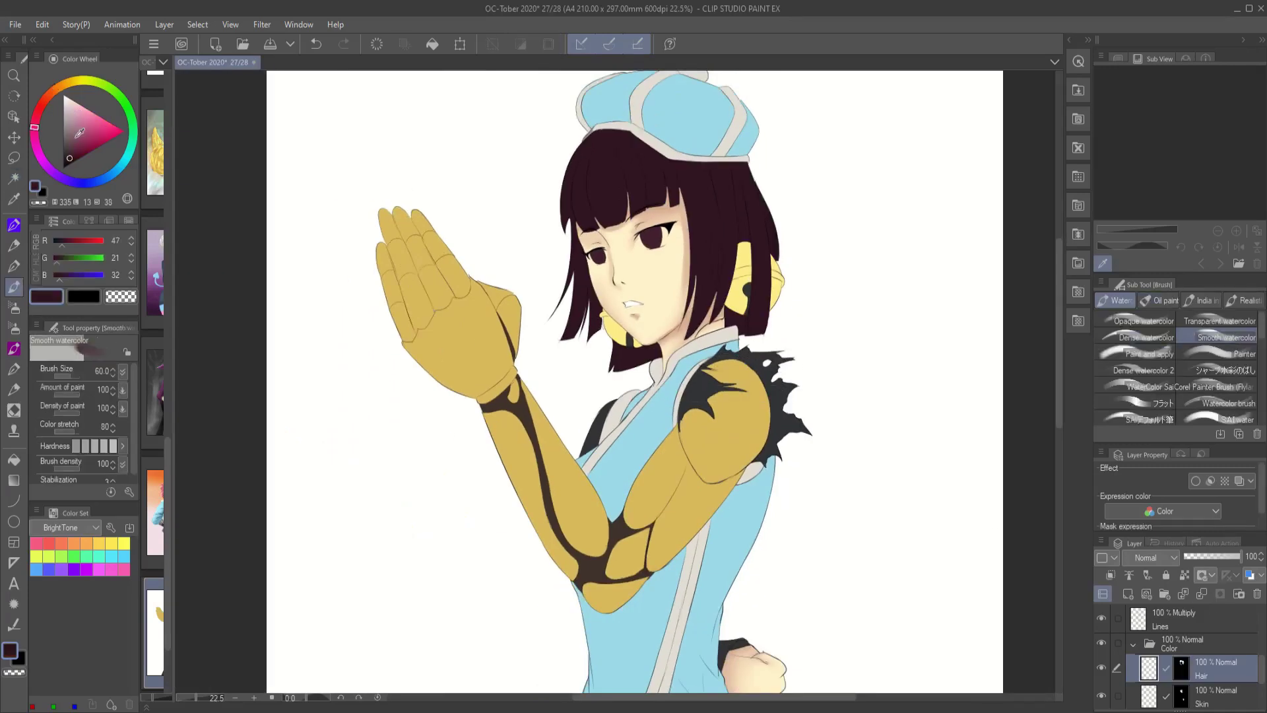
- Paint greyish mauve highlights along the fringe and side strands with the Smooth watercolor brush, reducing it to size 30 for finer strands
{"action": "left_click", "coordinate": [66, 124]}
{"action": "mouse_move", "coordinate": [594, 152]}
{"action": "left_mouse_down"}
{"action": "mouse_move", "coordinate": [597, 208]}
{"action": "mouse_move", "coordinate": [574, 212]}
{"action": "mouse_move", "coordinate": [650, 184]}
{"action": "mouse_move", "coordinate": [705, 198]}
{"action": "mouse_move", "coordinate": [757, 238]}
{"action": "mouse_move", "coordinate": [706, 294]}
{"action": "left_mouse_up"}
{"action": "key", "text": "bracketleft"}
{"action": "key", "text": "bracketleft"}
{"action": "key", "text": "bracketleft"}
{"action": "key", "text": "bracketleft"}
{"action": "key", "text": "bracketleft"}
{"action": "left_click_drag", "start_coordinate": [690, 217], "coordinate": [689, 264]}
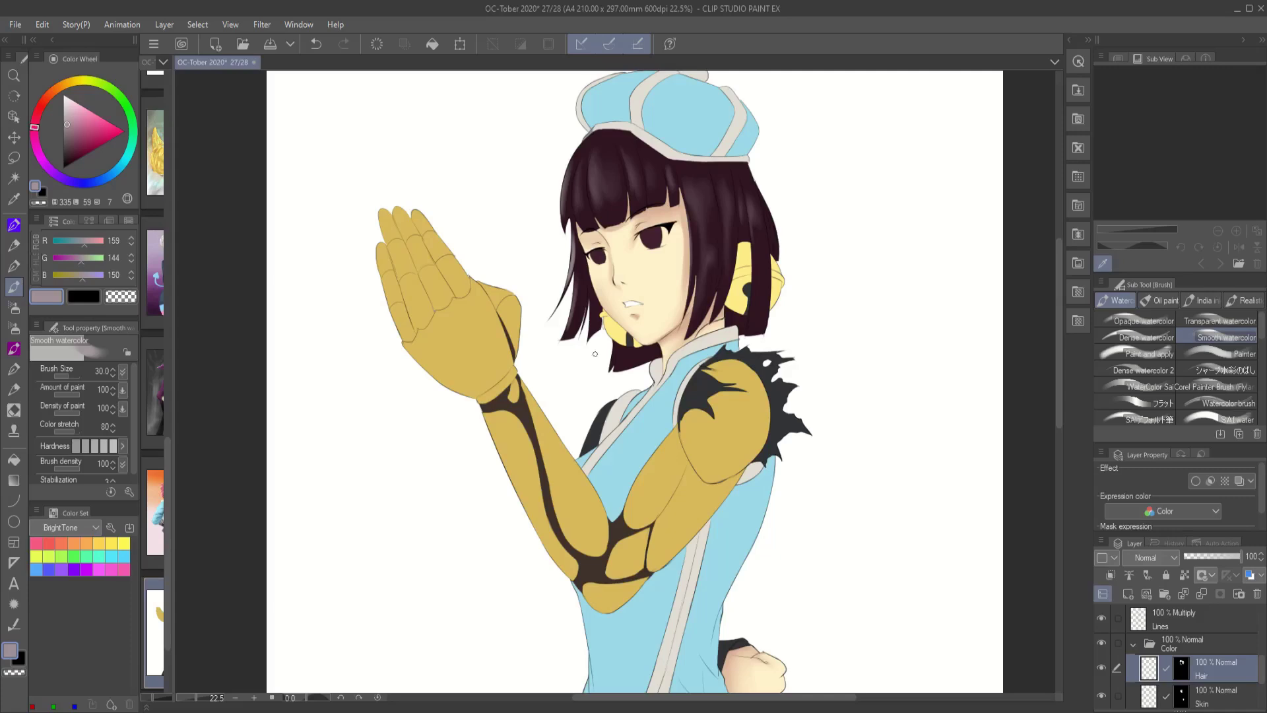
- Tint the hair tips red with the Soft airbrush in Overlay mode, and paint pale Smooth watercolor highlights on the side strands
{"action": "key", "text": "b"}
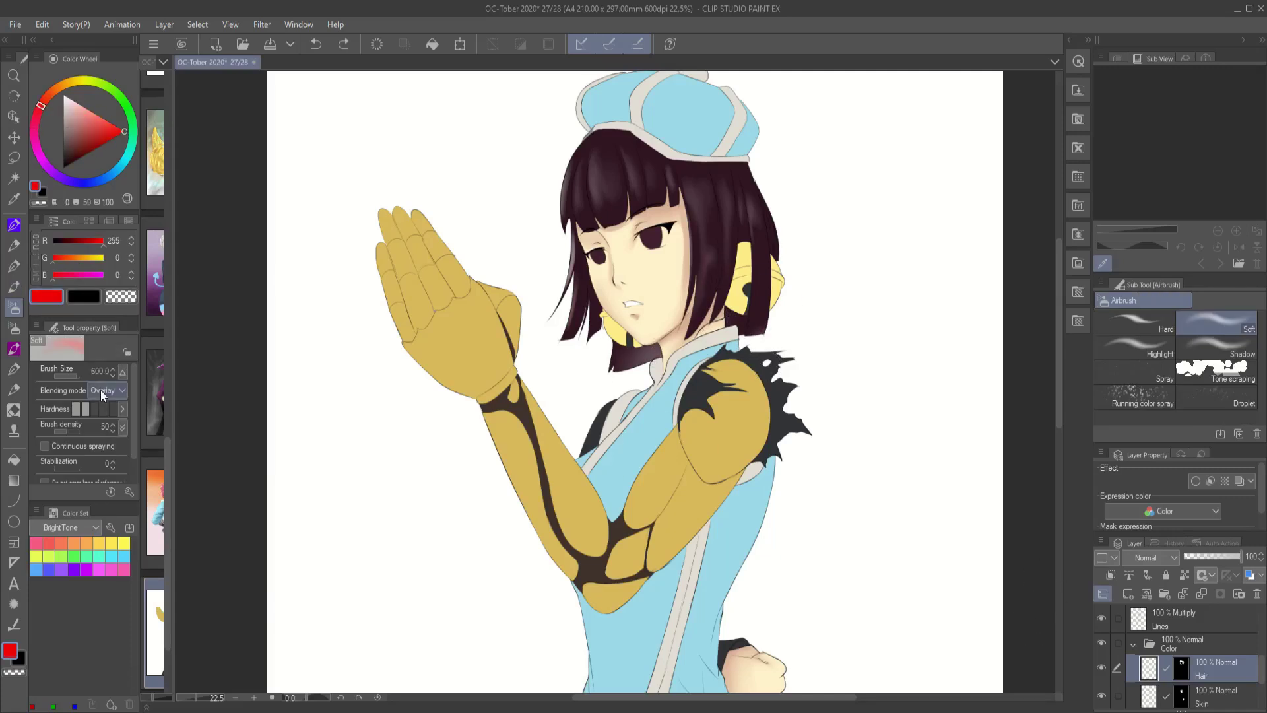
{"action": "left_click_drag", "start_coordinate": [736, 285], "coordinate": [560, 363]}
{"action": "key", "text": "b"}
{"action": "left_click", "coordinate": [539, 292], "text": "alt"}
{"action": "mouse_move", "coordinate": [701, 322]}
{"action": "left_mouse_down"}
{"action": "mouse_move", "coordinate": [700, 272]}
{"action": "mouse_move", "coordinate": [711, 280]}
{"action": "left_mouse_up"}
{"action": "key", "text": "bracketright"}
{"action": "key", "text": "bracketright"}
{"action": "key", "text": "bracketright"}
{"action": "key", "text": "bracketright"}
{"action": "key", "text": "bracketright"}
{"action": "key", "text": "bracketright"}
{"action": "key", "text": "bracketright"}
{"action": "key", "text": "bracketright"}
{"action": "key", "text": "bracketright"}
{"action": "key", "text": "bracketright"}
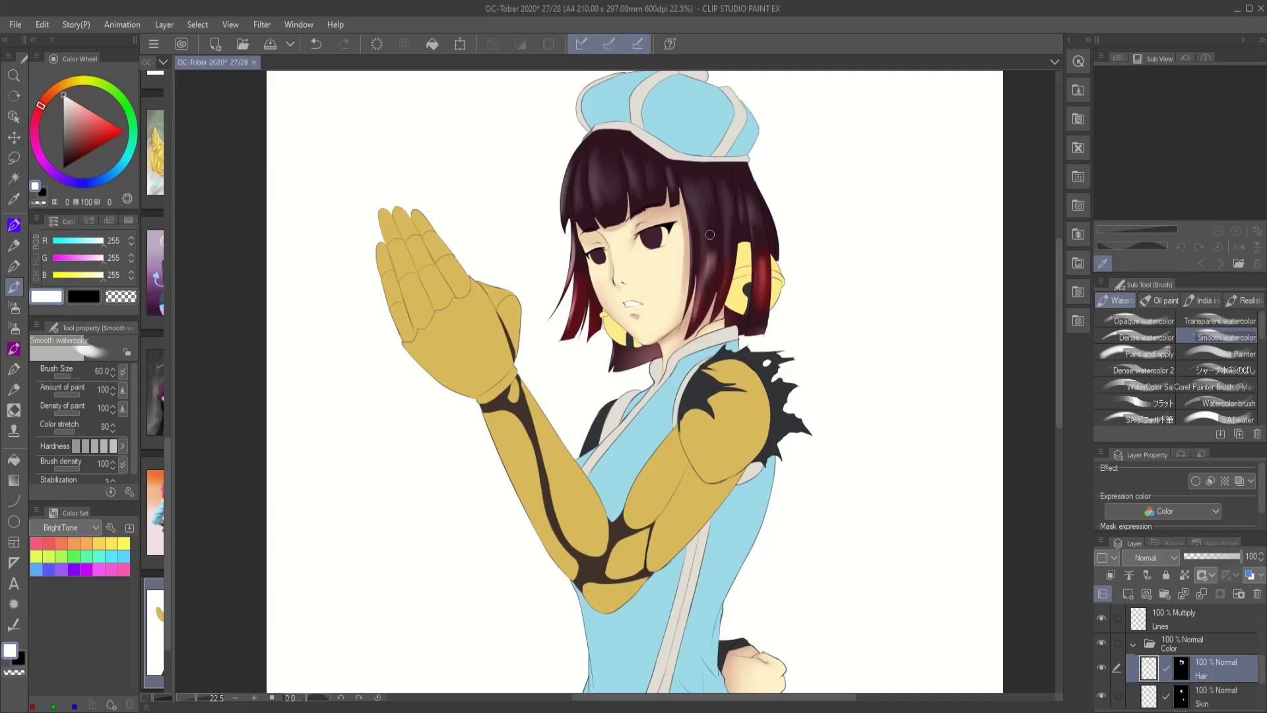
- Deepen the hair shadows beneath the cap in near-black with the Smooth watercolor brush at size 70
{"action": "scroll", "coordinate": [755, 456], "scroll_direction": "down", "scroll_amount": 2}
{"action": "scroll", "coordinate": [756, 396], "scroll_direction": "up", "scroll_amount": 3}
{"action": "left_click", "coordinate": [753, 366], "text": "alt"}
{"action": "key", "text": "bracketright"}
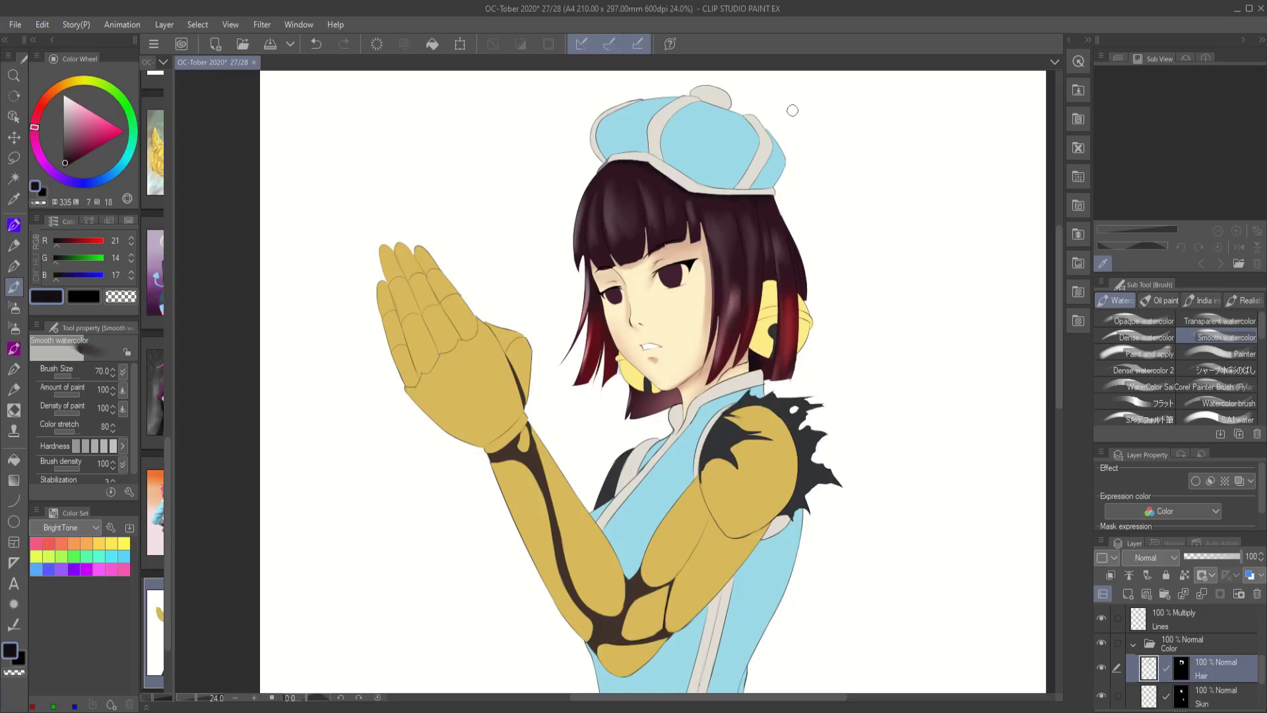
- Create a new layer above Hair and name it Face
{"action": "scroll", "coordinate": [698, 149], "scroll_direction": "down", "scroll_amount": 1}
{"action": "key", "text": "ctrl+shift+n"}
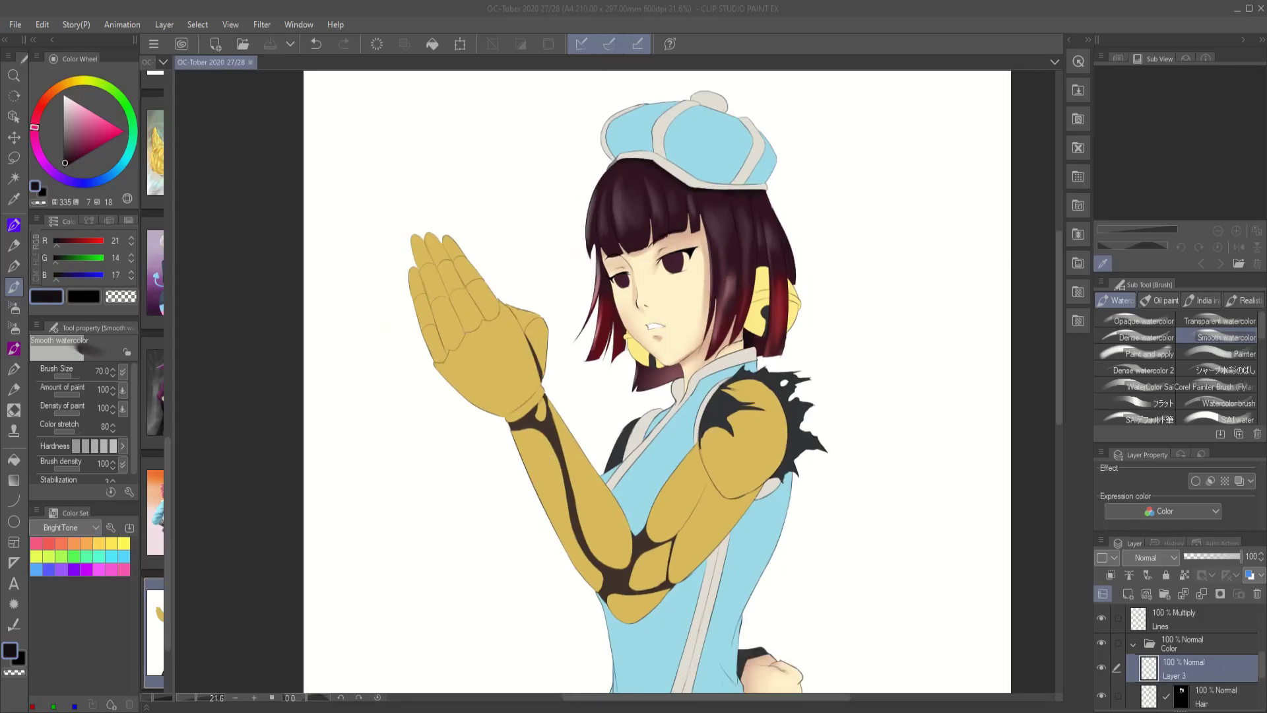
{"action": "double_click", "coordinate": [1174, 675]}
{"action": "type", "text": "Face"}
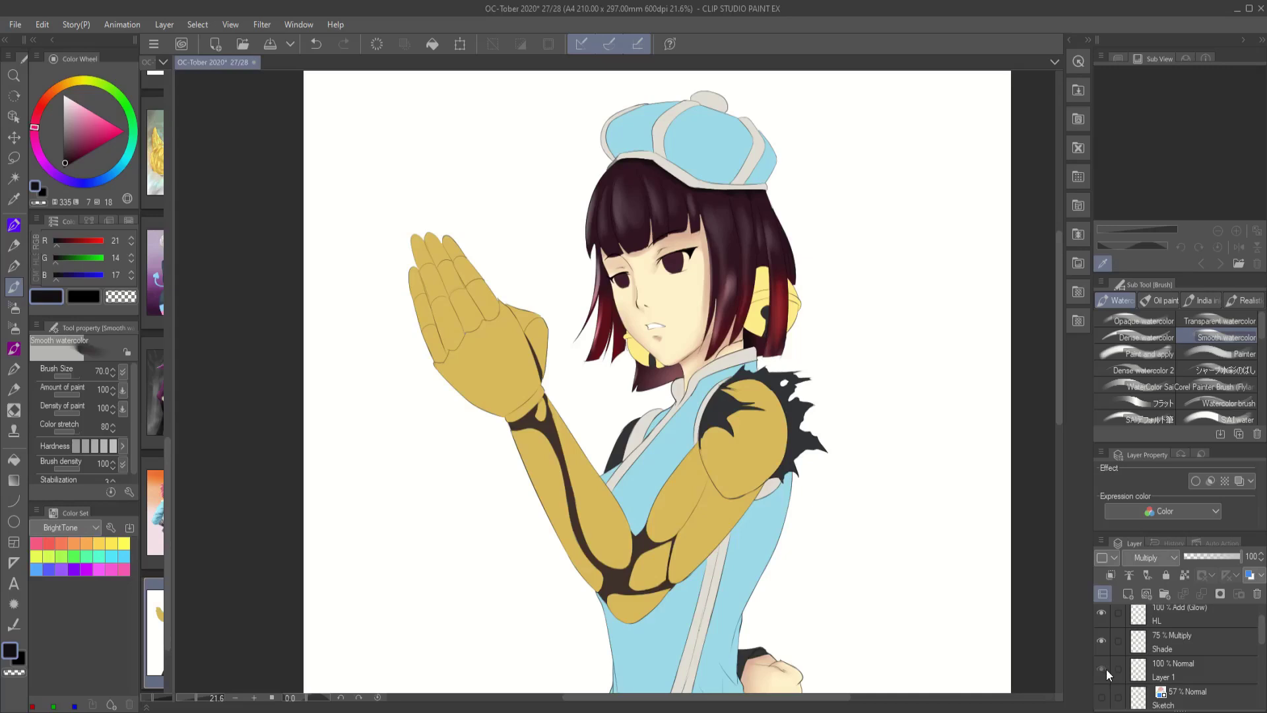
{"action": "key", "text": "Return"}
- Paint the eye whites with the SAI Style pen and shade the irises on the Face layer
{"action": "scroll", "coordinate": [528, 249], "scroll_direction": "up", "scroll_amount": 2}
{"action": "key", "text": "p"}
{"action": "left_click", "coordinate": [1227, 369]}
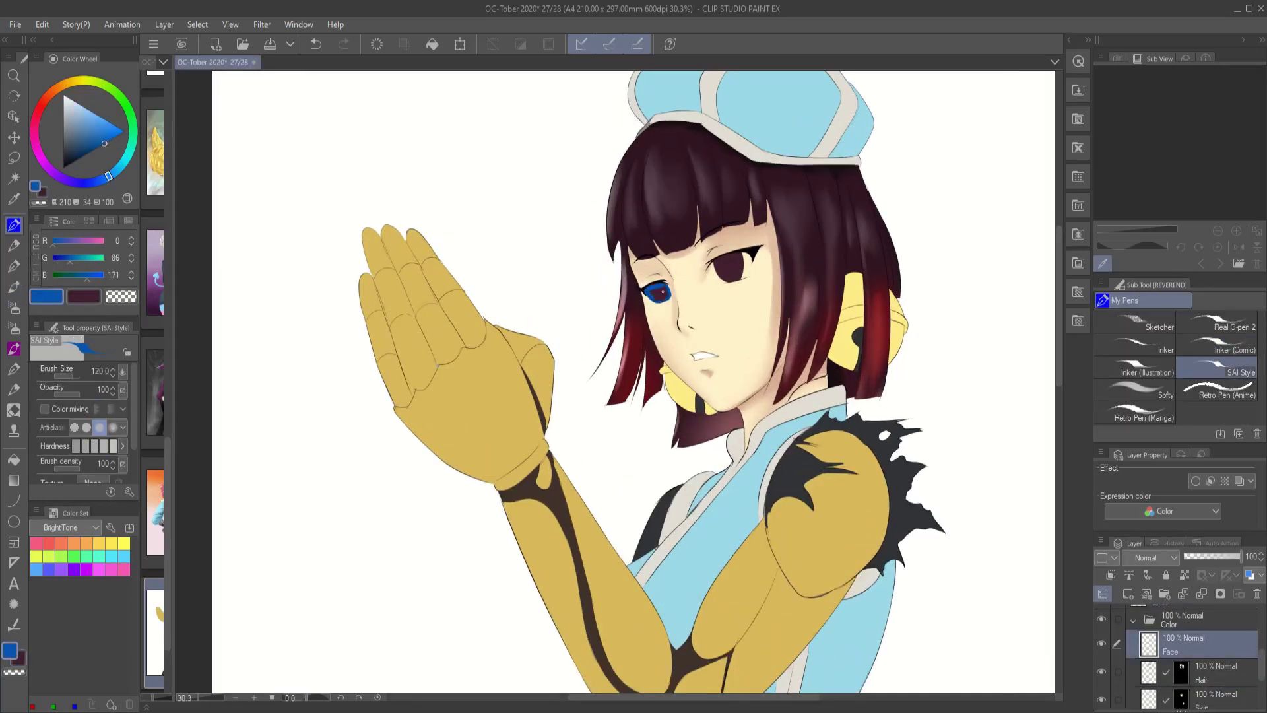
{"action": "left_click_drag", "start_coordinate": [716, 262], "coordinate": [742, 274]}
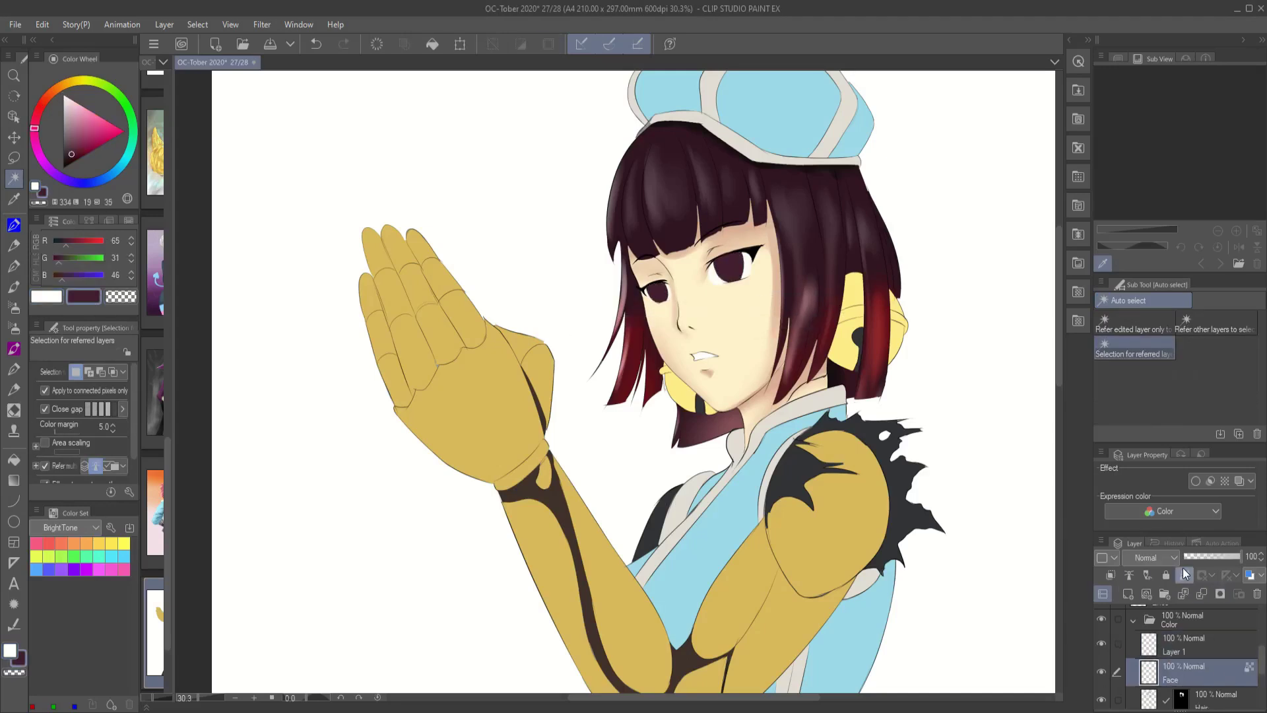
{"action": "key", "text": "b"}
{"action": "left_click", "coordinate": [671, 289], "text": "alt"}
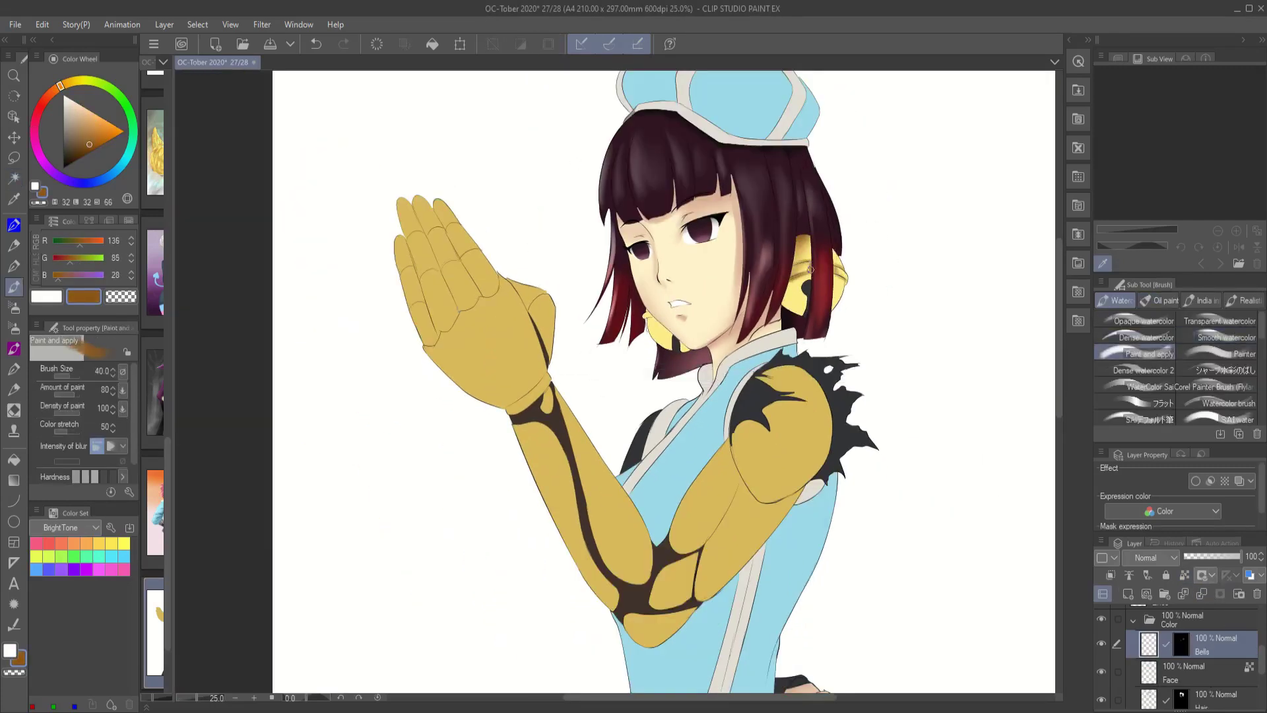
- Shade both bell earrings brown on the Bells layer with the Paint and apply brush, redoing the first stroke
{"action": "key", "text": "ctrl+z"}
{"action": "key", "text": "bracketleft"}
{"action": "key", "text": "bracketleft"}
{"action": "key", "text": "bracketleft"}
{"action": "key", "text": "bracketleft"}
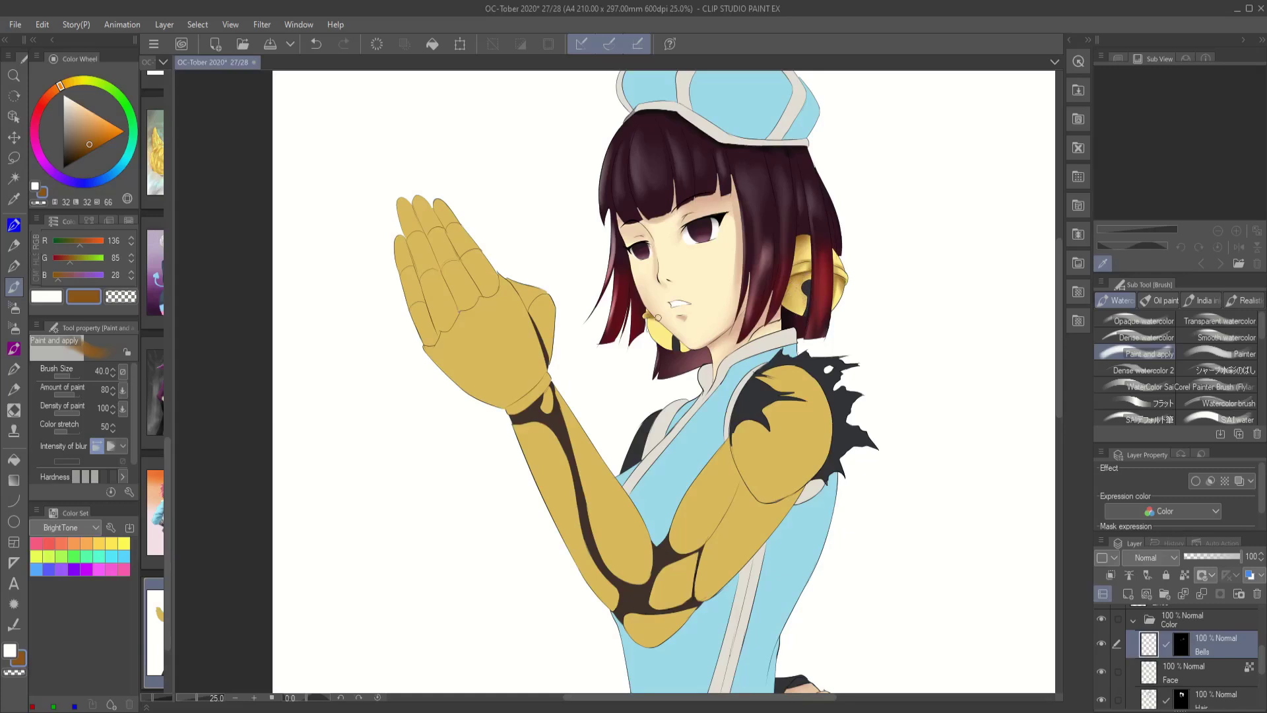
{"action": "mouse_move", "coordinate": [801, 268]}
{"action": "left_mouse_down"}
{"action": "mouse_move", "coordinate": [795, 300]}
{"action": "mouse_move", "coordinate": [798, 271]}
{"action": "mouse_move", "coordinate": [787, 283]}
{"action": "left_mouse_up"}
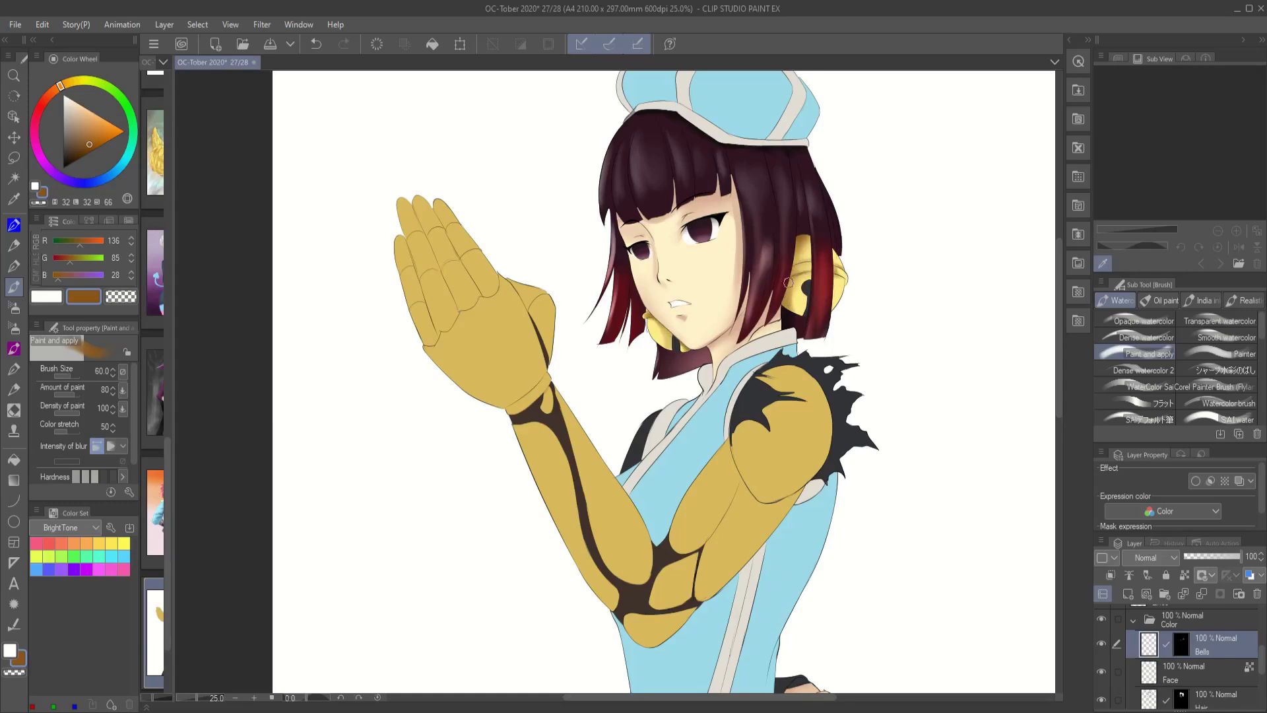
- Select the dark openings of both bell earrings and shade them with the Soft airbrush at size 170
{"action": "scroll", "coordinate": [827, 249], "scroll_direction": "up", "scroll_amount": 2}
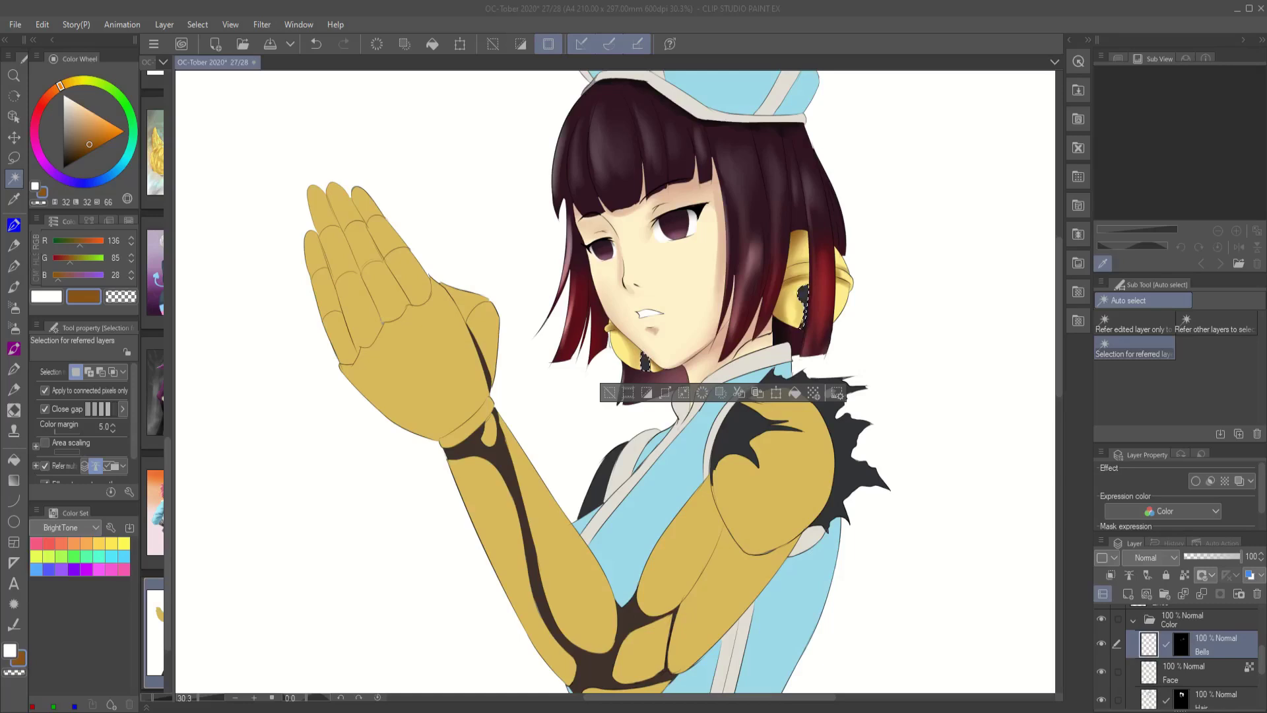
{"action": "key", "text": "b"}
{"action": "scroll", "coordinate": [726, 330], "scroll_direction": "down", "scroll_amount": 2}
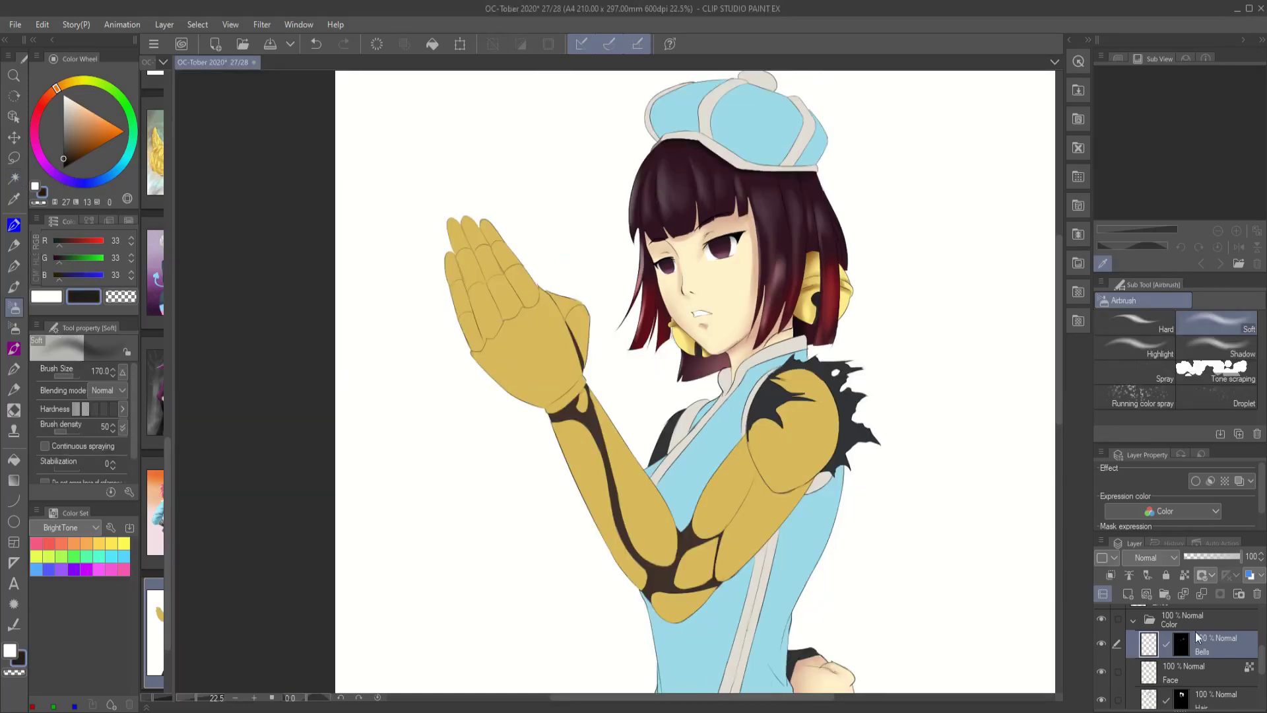
- Select the golden mechanical arm with its dark joints, and create a Not a Real Girl layer above Bells masked to it
{"action": "left_click", "coordinate": [651, 398], "text": "ctrl+shift"}
{"action": "key", "text": "w"}
{"action": "scroll", "coordinate": [651, 397], "scroll_direction": "down", "scroll_amount": 3}
{"action": "left_click", "coordinate": [651, 398]}
{"action": "left_click", "coordinate": [801, 513]}
{"action": "key", "text": "b"}
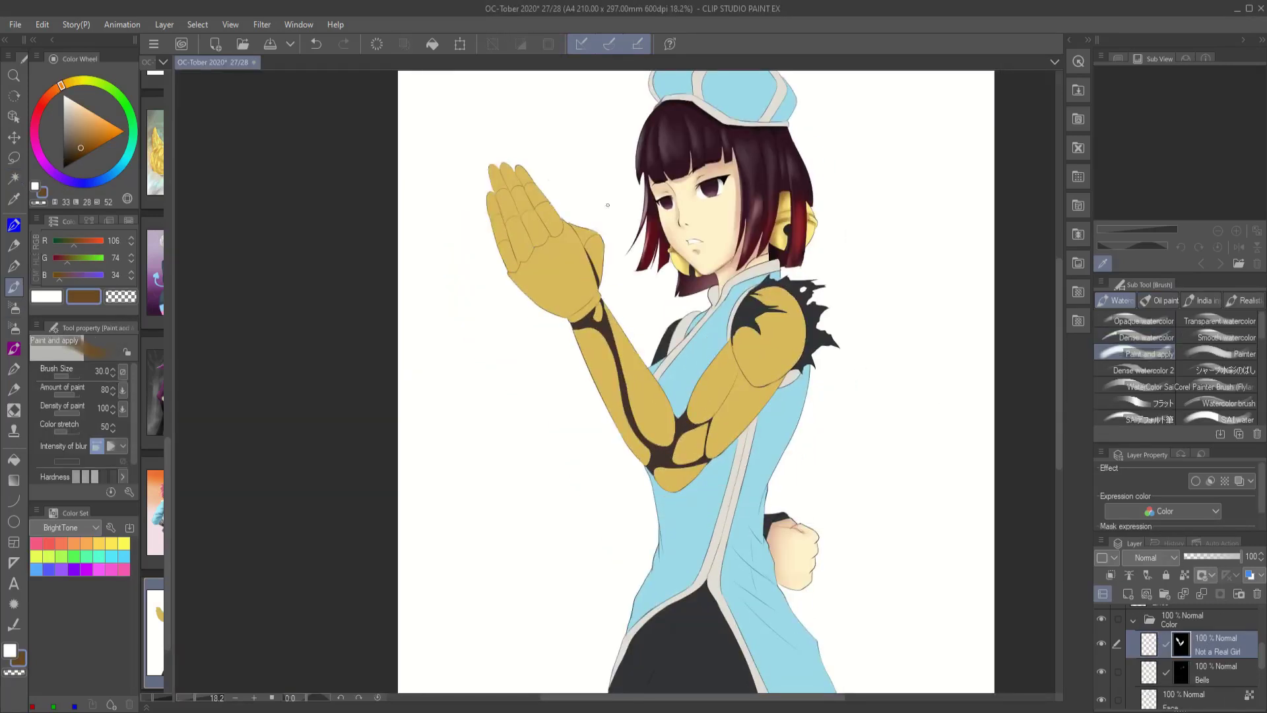
- Shade the golden shoulder, upper arm, forearm and elbow plates brown with the Paint and apply brush
{"action": "mouse_move", "coordinate": [759, 296]}
{"action": "left_mouse_down"}
{"action": "mouse_move", "coordinate": [747, 384]}
{"action": "mouse_move", "coordinate": [773, 354]}
{"action": "mouse_move", "coordinate": [801, 270]}
{"action": "mouse_move", "coordinate": [689, 360]}
{"action": "left_mouse_up"}
{"action": "key", "text": "bracketleft"}
{"action": "key", "text": "bracketleft"}
{"action": "key", "text": "bracketleft"}
{"action": "key", "text": "bracketleft"}
{"action": "mouse_move", "coordinate": [646, 264]}
{"action": "left_mouse_down"}
{"action": "mouse_move", "coordinate": [706, 366]}
{"action": "mouse_move", "coordinate": [798, 356]}
{"action": "left_mouse_up"}
{"action": "key", "text": "bracketleft"}
{"action": "left_click_drag", "start_coordinate": [655, 236], "coordinate": [646, 289]}
{"action": "key", "text": "bracketright"}
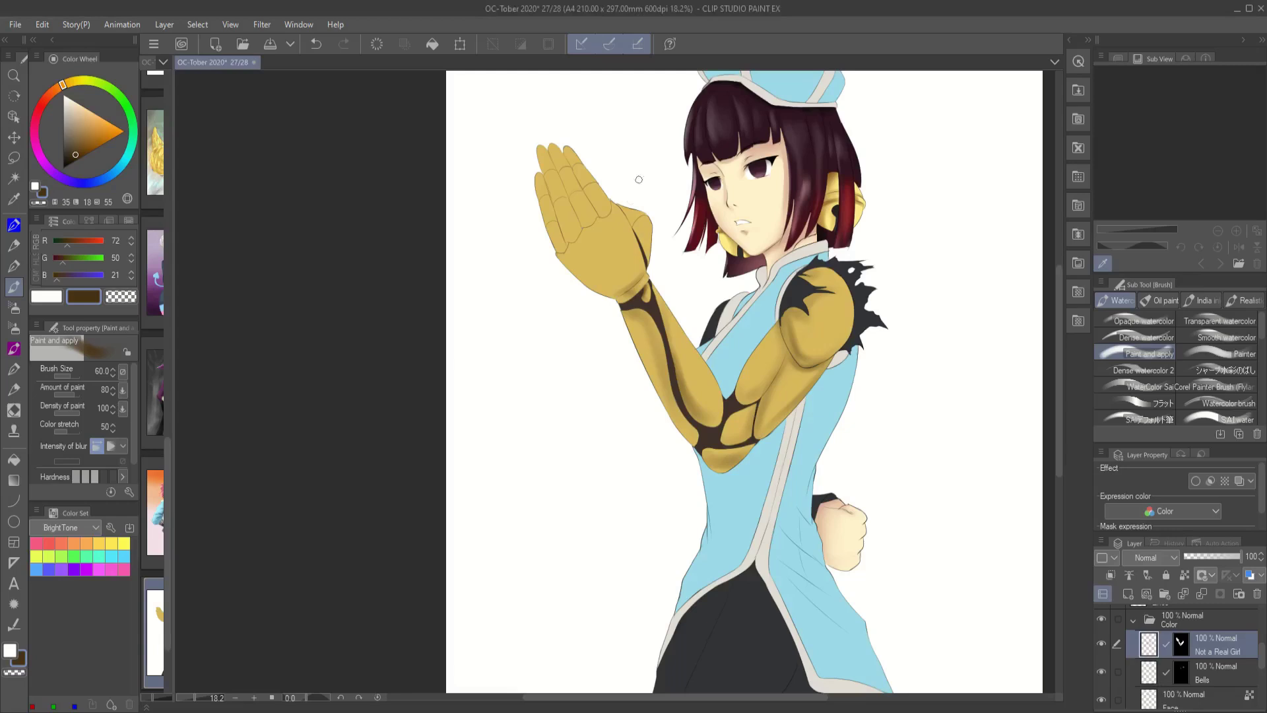
- Shade the golden palm, finger joints and wrist brown, and deepen the shadows along the whole arm
{"action": "mouse_move", "coordinate": [639, 179]}
{"action": "left_mouse_down"}
{"action": "mouse_move", "coordinate": [640, 223]}
{"action": "mouse_move", "coordinate": [548, 180]}
{"action": "mouse_move", "coordinate": [554, 216]}
{"action": "left_mouse_up"}
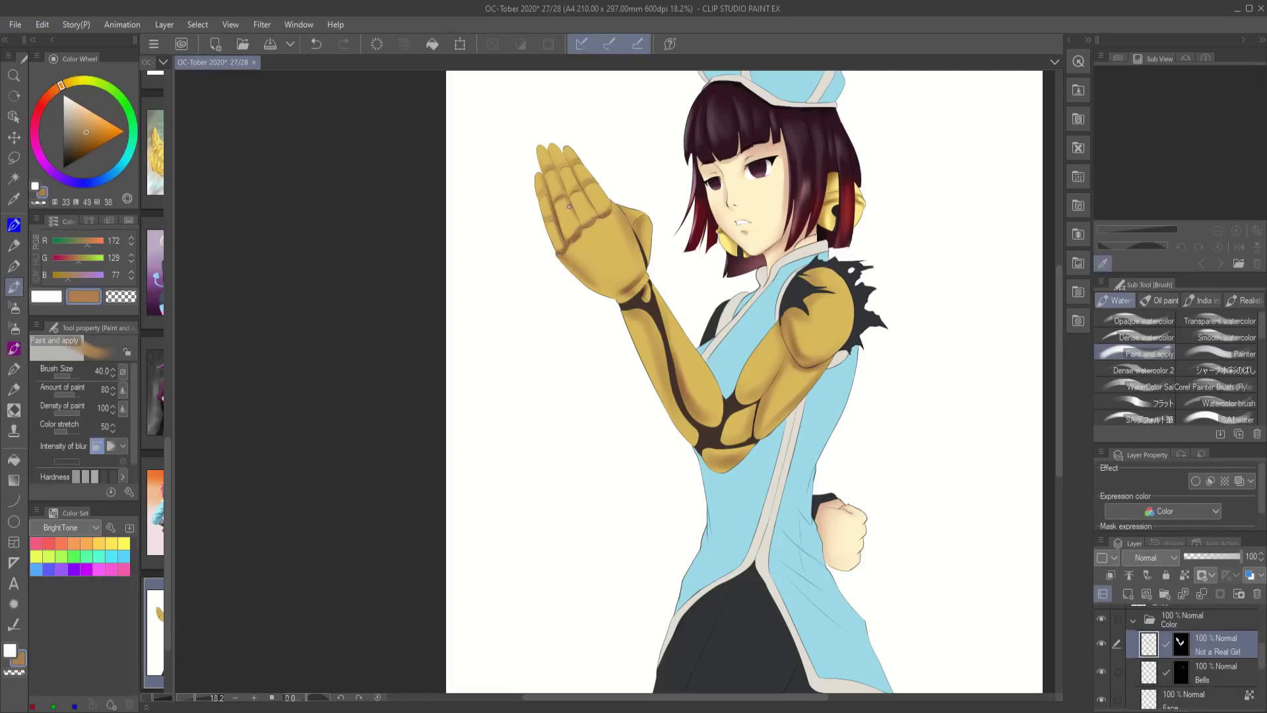
{"action": "key", "text": "b"}
{"action": "mouse_move", "coordinate": [560, 164]}
{"action": "left_mouse_down"}
{"action": "mouse_move", "coordinate": [581, 218]}
{"action": "mouse_move", "coordinate": [620, 257]}
{"action": "mouse_move", "coordinate": [727, 436]}
{"action": "left_mouse_up"}
- Add pale yellow metallic highlights to the golden hand, forearm and shoulder with the Soft airbrush and the Paint and apply brush
{"action": "left_click", "coordinate": [739, 225], "text": "alt"}
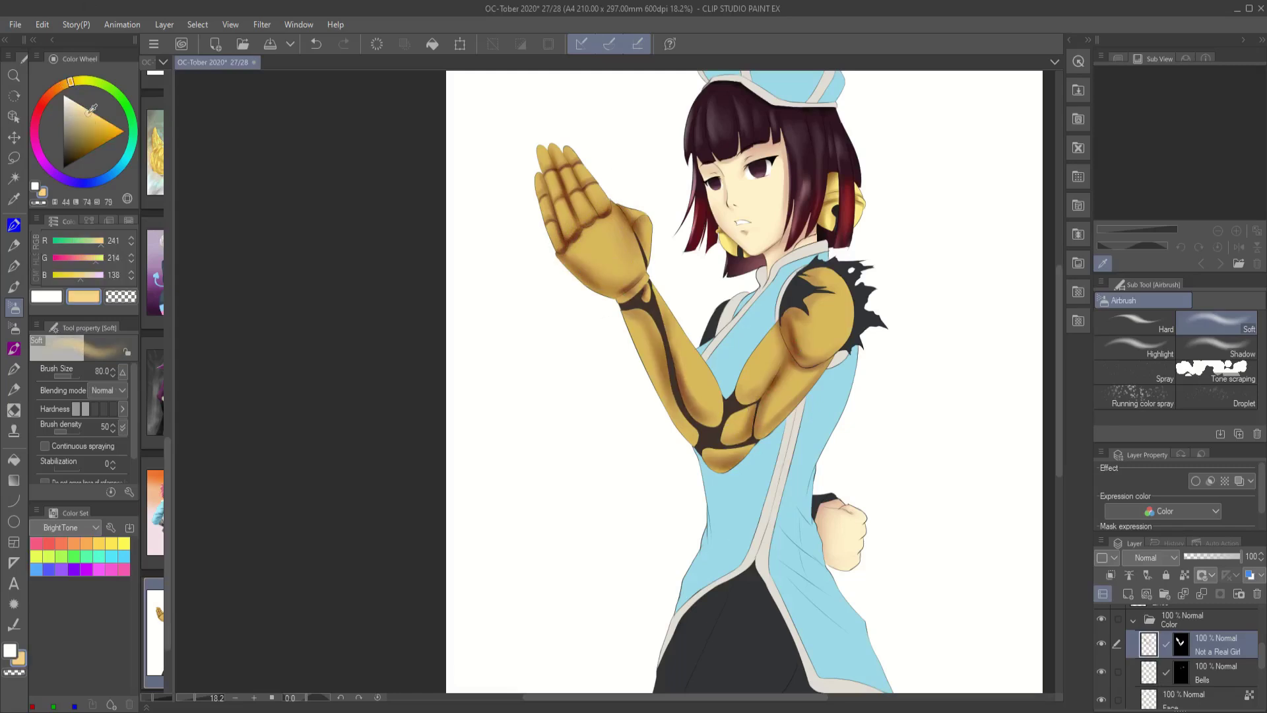
{"action": "key", "text": "b"}
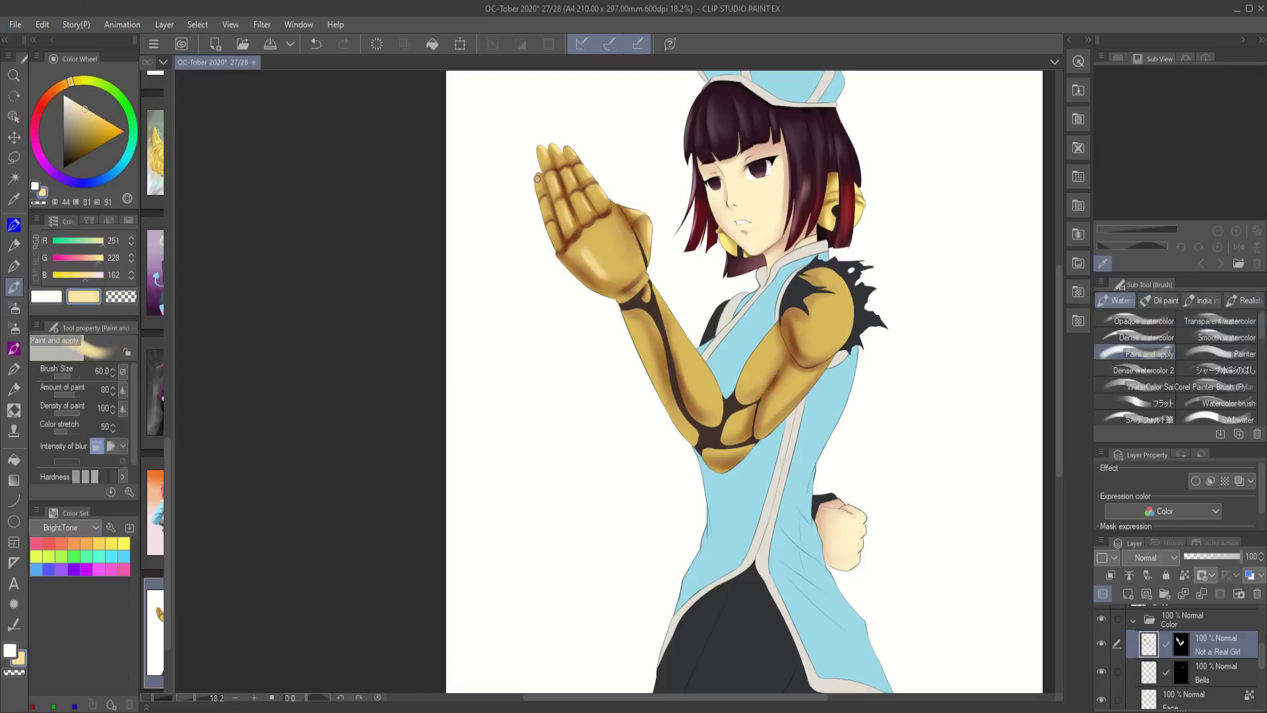
{"action": "left_click_drag", "start_coordinate": [802, 390], "coordinate": [634, 329], "text": "ctrl+alt"}
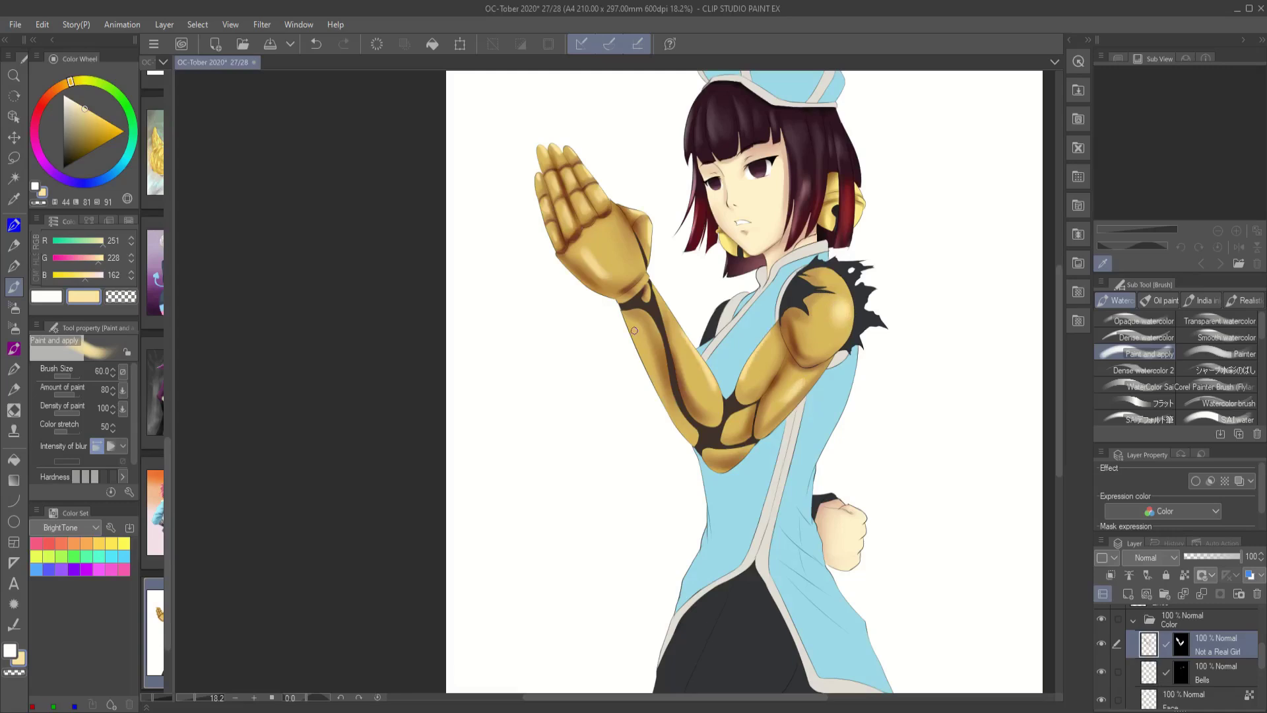
{"action": "key", "text": "bracketright"}
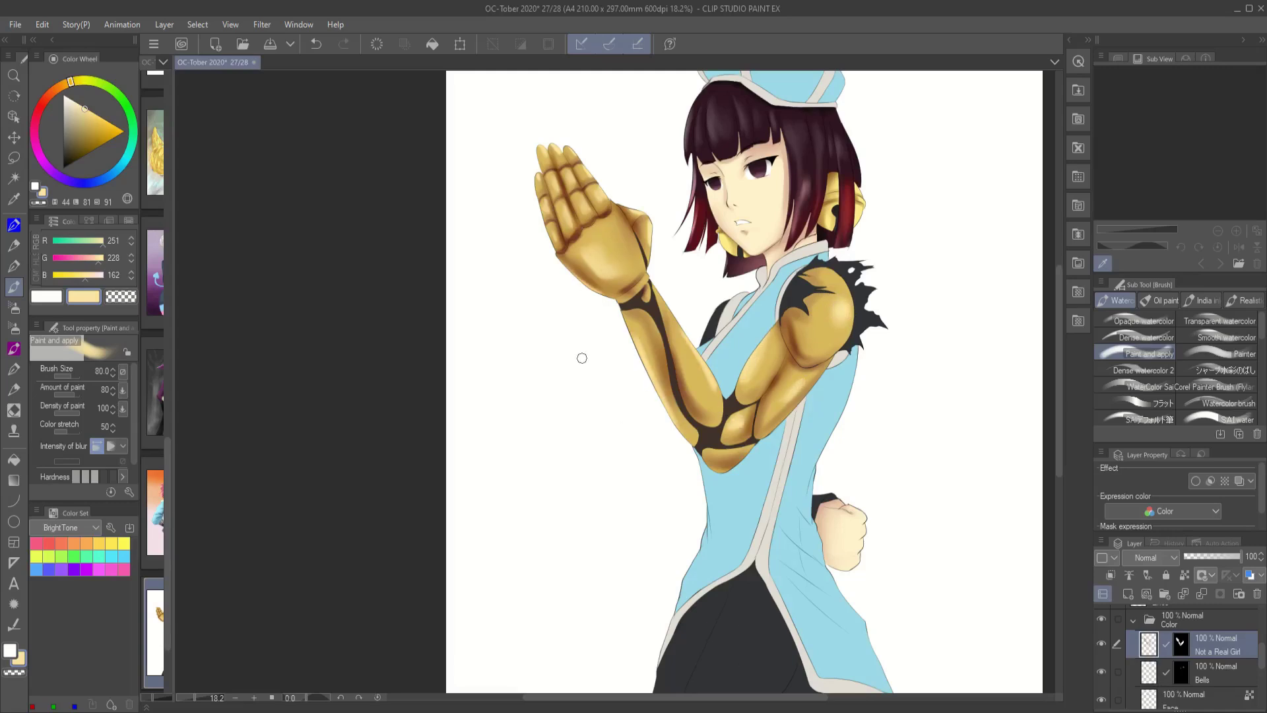
- Select the dark joints between the golden arm plates, paint light tones into them with the Paint and apply brush, and deselect
{"action": "key", "text": "w"}
{"action": "scroll", "coordinate": [582, 357], "scroll_direction": "up", "scroll_amount": 3}
{"action": "left_click", "coordinate": [716, 422]}
{"action": "scroll", "coordinate": [582, 358], "scroll_direction": "down", "scroll_amount": 2}
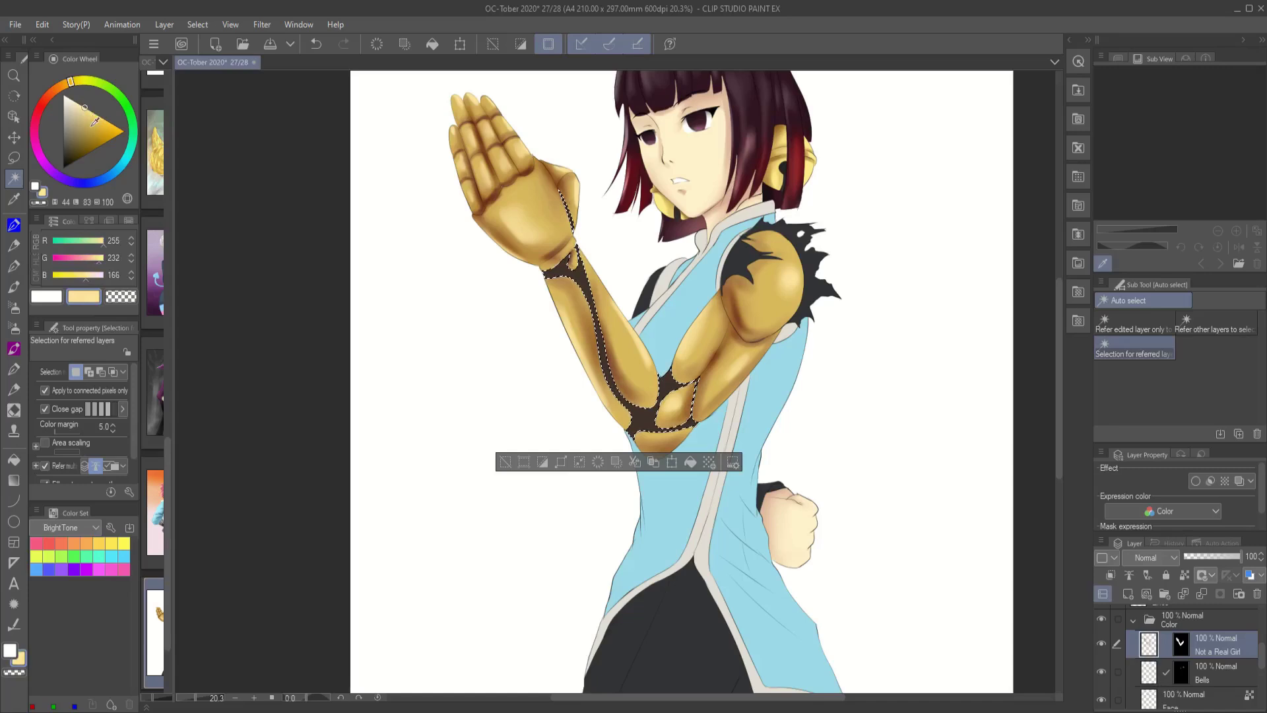
{"action": "key", "text": "b"}
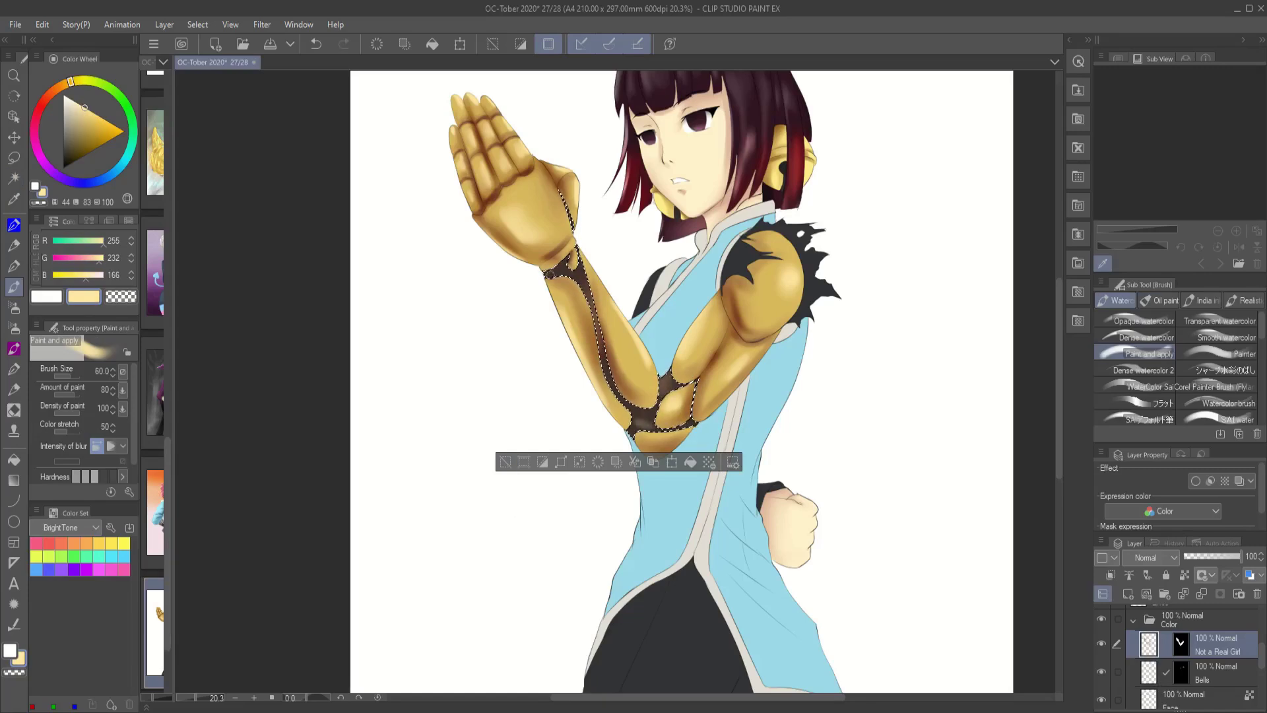
{"action": "key", "text": "ctrl+d"}
- Create a Trim layer above Not a Real Girl, masked to the light grey trim of the cap and tunic
{"action": "key", "text": "ctrl+minus"}
{"action": "key", "text": "w"}
{"action": "key", "text": "ctrl+shift+n"}
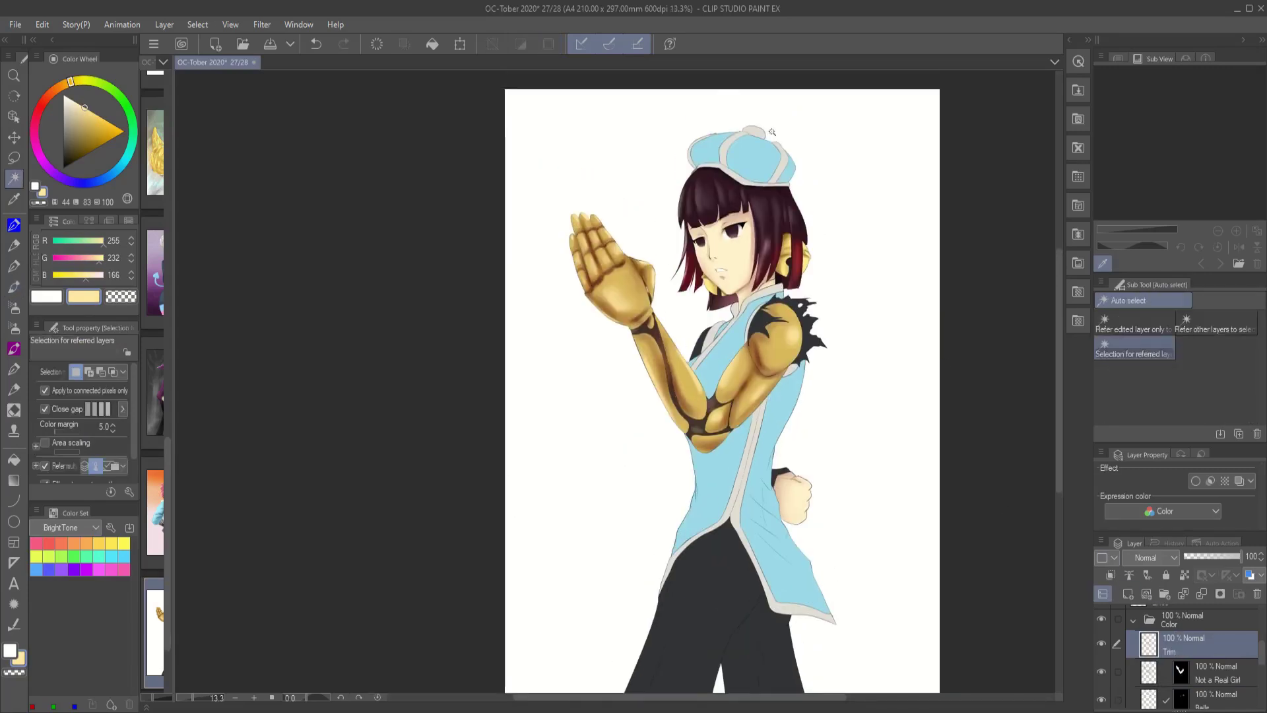
{"action": "left_click", "coordinate": [772, 132]}
{"action": "key", "text": "ctrl+plus"}
{"action": "key", "text": "ctrl+plus"}
{"action": "key", "text": "ctrl+plus"}
{"action": "scroll", "coordinate": [1188, 653], "scroll_direction": "down", "scroll_amount": 3}
{"action": "left_click", "coordinate": [1219, 680]}
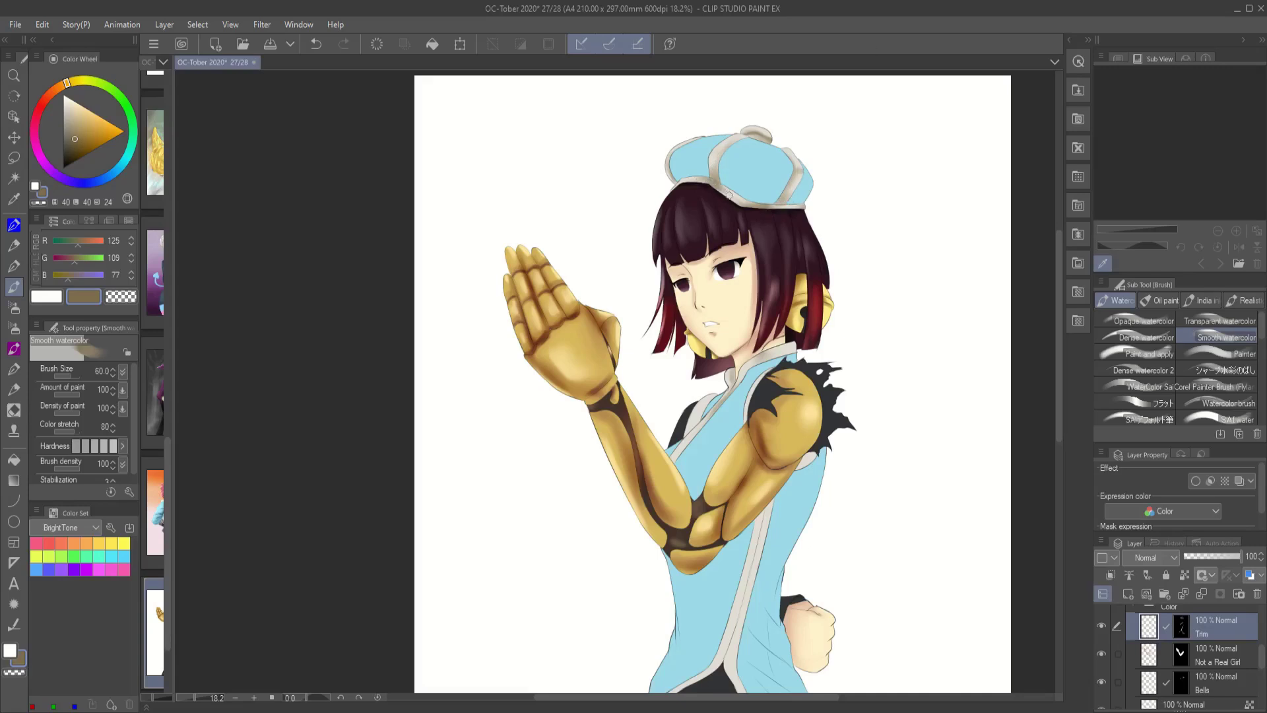
- Shade the light grey trim of the cap, collar, tunic front and hem in brown with the Smooth watercolor brush
{"action": "scroll", "coordinate": [633, 226], "scroll_direction": "down", "scroll_amount": 2}
{"action": "key", "text": "bracketleft"}
{"action": "key", "text": "bracketleft"}
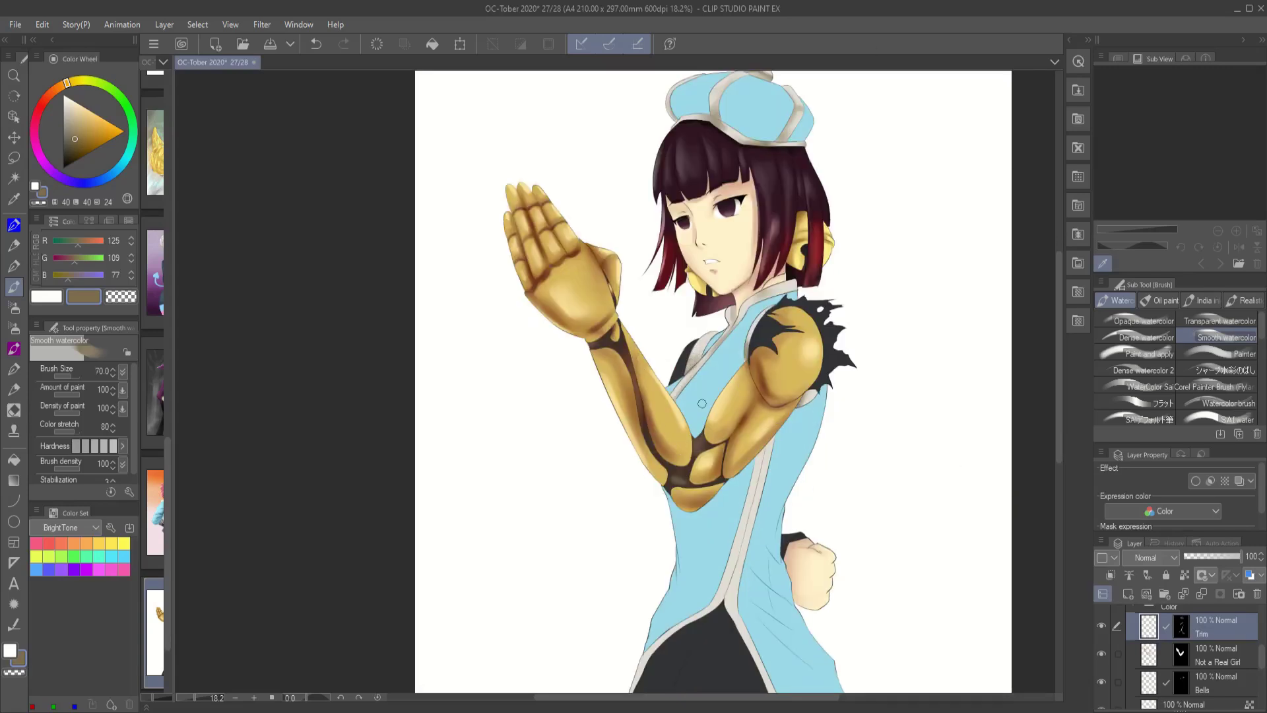
{"action": "scroll", "coordinate": [702, 403], "scroll_direction": "down", "scroll_amount": 4}
{"action": "key", "text": "bracketleft"}
{"action": "key", "text": "bracketright"}
{"action": "key", "text": "bracketright"}
{"action": "key", "text": "bracketright"}
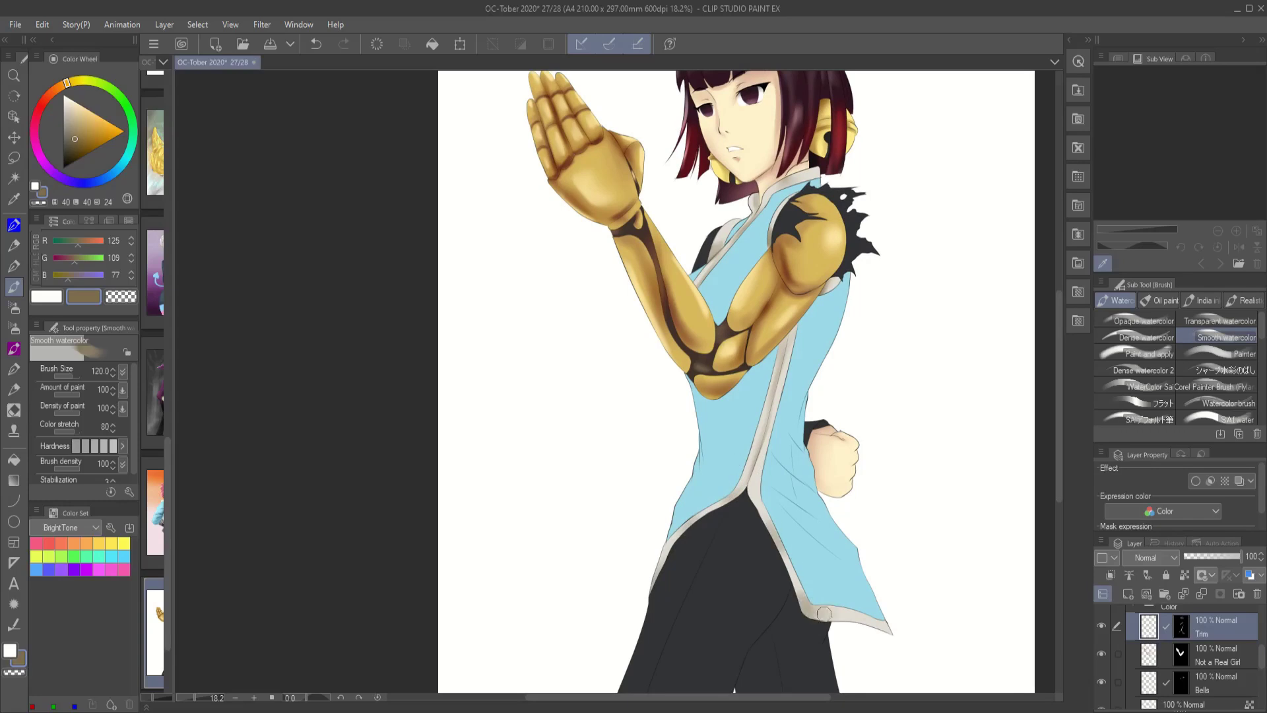
{"action": "scroll", "coordinate": [861, 612], "scroll_direction": "up", "scroll_amount": 3}
{"action": "key", "text": "ctrl+minus"}
- Create a Top layer below Trim, masked to the light blue areas of the cap and tunic
{"action": "key", "text": "w"}
{"action": "left_click", "coordinate": [841, 342], "text": "ctrl+shift"}
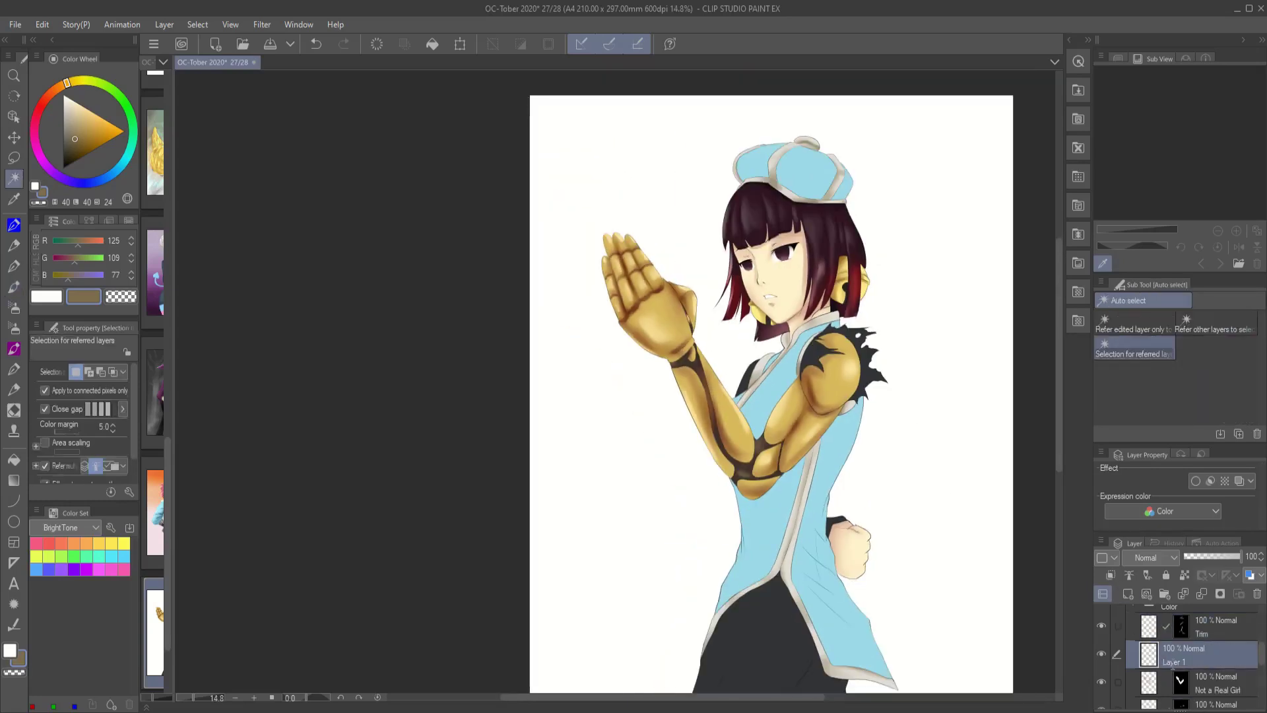
{"action": "left_click", "coordinate": [842, 341]}
{"action": "key", "text": "ctrl+shift+m"}
- Shade the blue cap and tunic folds in darker blue (RGB 74, 122, 147) with the Soft airbrush and Smooth watercolor brush
{"action": "left_click", "coordinate": [796, 154], "text": "alt"}
{"action": "key", "text": "b"}
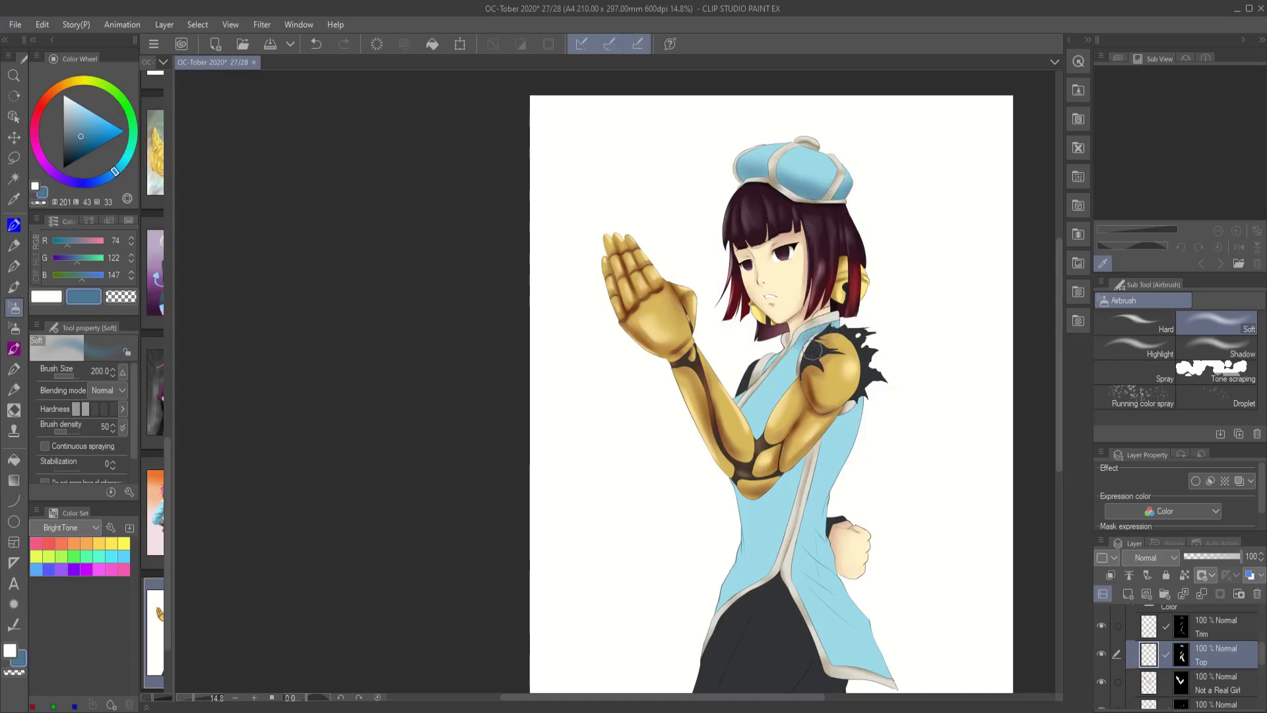
{"action": "key", "text": "b"}
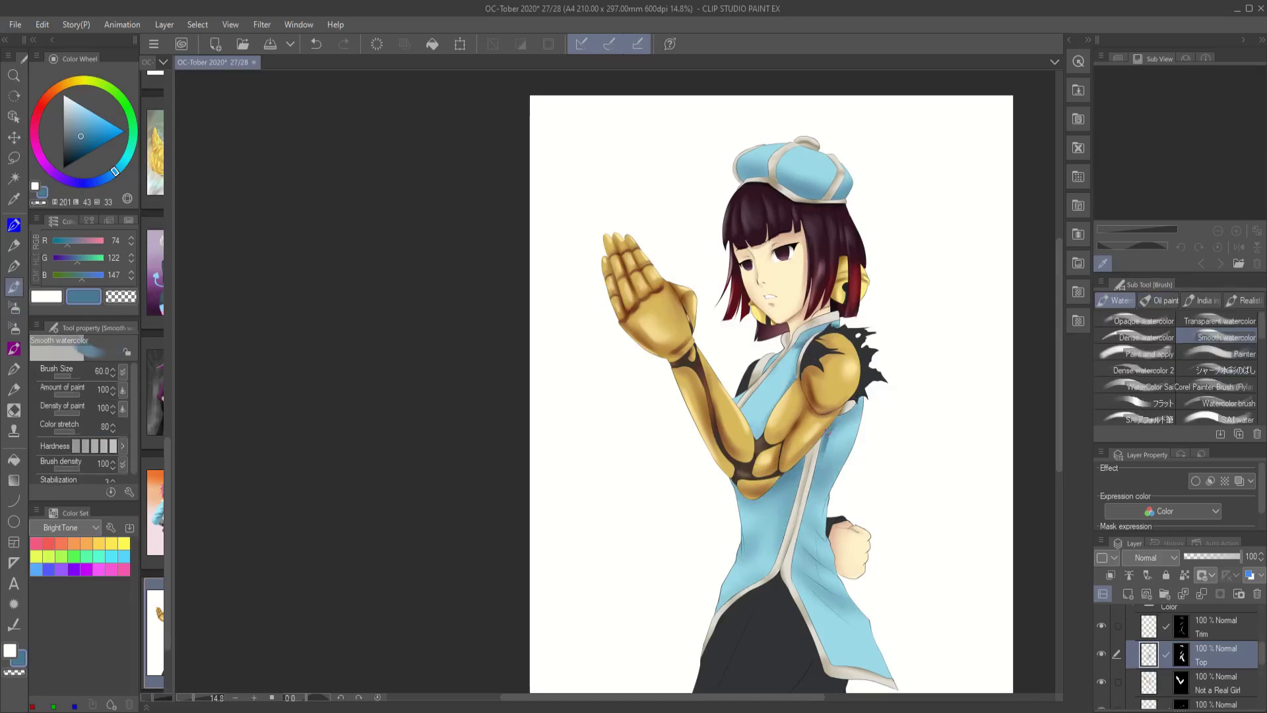
{"action": "key", "text": "bracketright"}
{"action": "key", "text": "bracketright"}
- Create a Sleeves/Pants layer masked to the dark sleeves and trousers, and choose a mid grey (RGB 114, 114, 114)
{"action": "scroll", "coordinate": [812, 528], "scroll_direction": "down", "scroll_amount": 1}
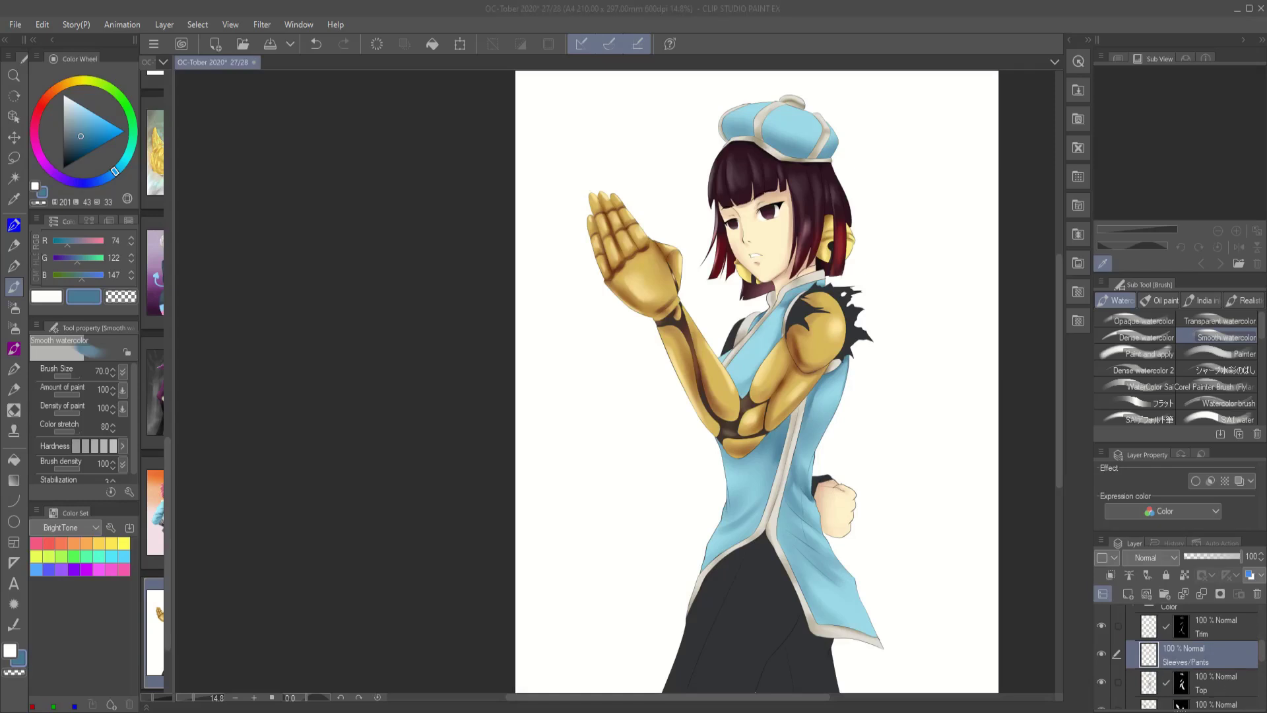
{"action": "left_click", "coordinate": [75, 140]}
{"action": "left_click", "coordinate": [64, 135]}
{"action": "key", "text": "bracketleft"}
{"action": "key", "text": "bracketleft"}
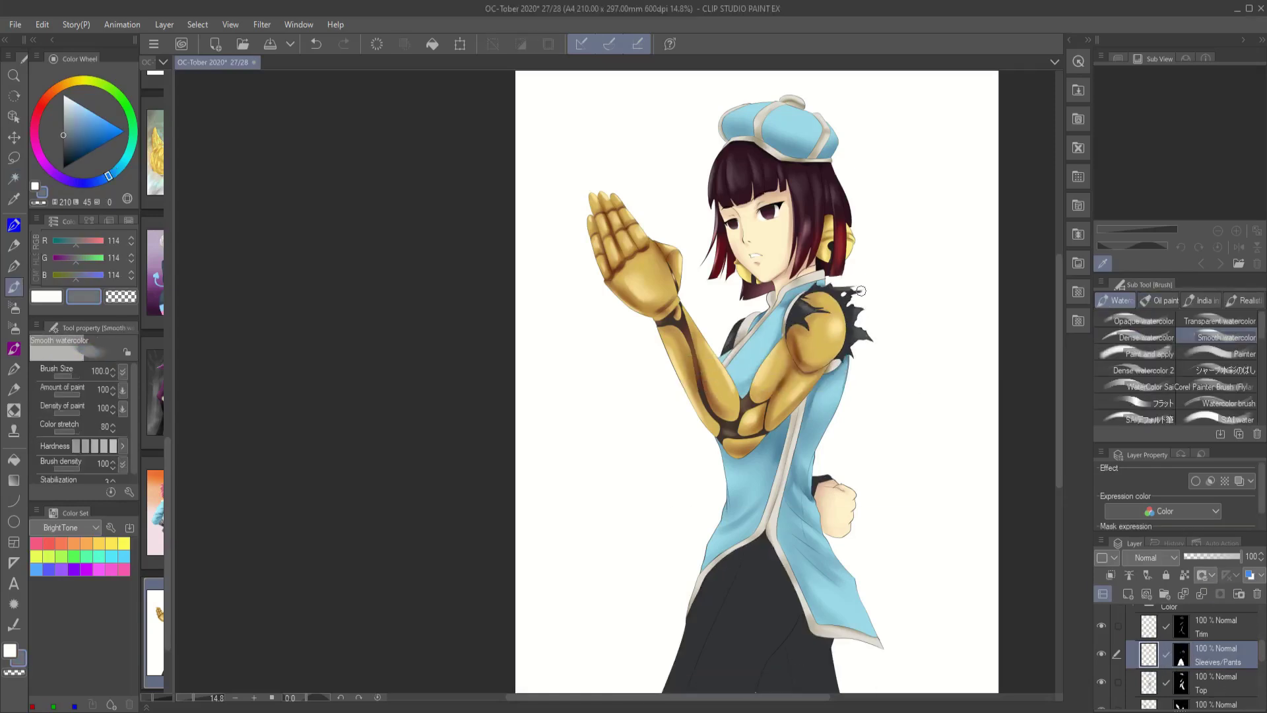
- Paint grey highlights and fold strokes along the front trouser leg with the Smooth watercolor brush
{"action": "key", "text": "bracketright"}
{"action": "key", "text": "bracketright"}
{"action": "key", "text": "bracketright"}
{"action": "scroll", "coordinate": [861, 290], "scroll_direction": "down", "scroll_amount": 3}
{"action": "left_click_drag", "start_coordinate": [703, 590], "coordinate": [728, 495]}
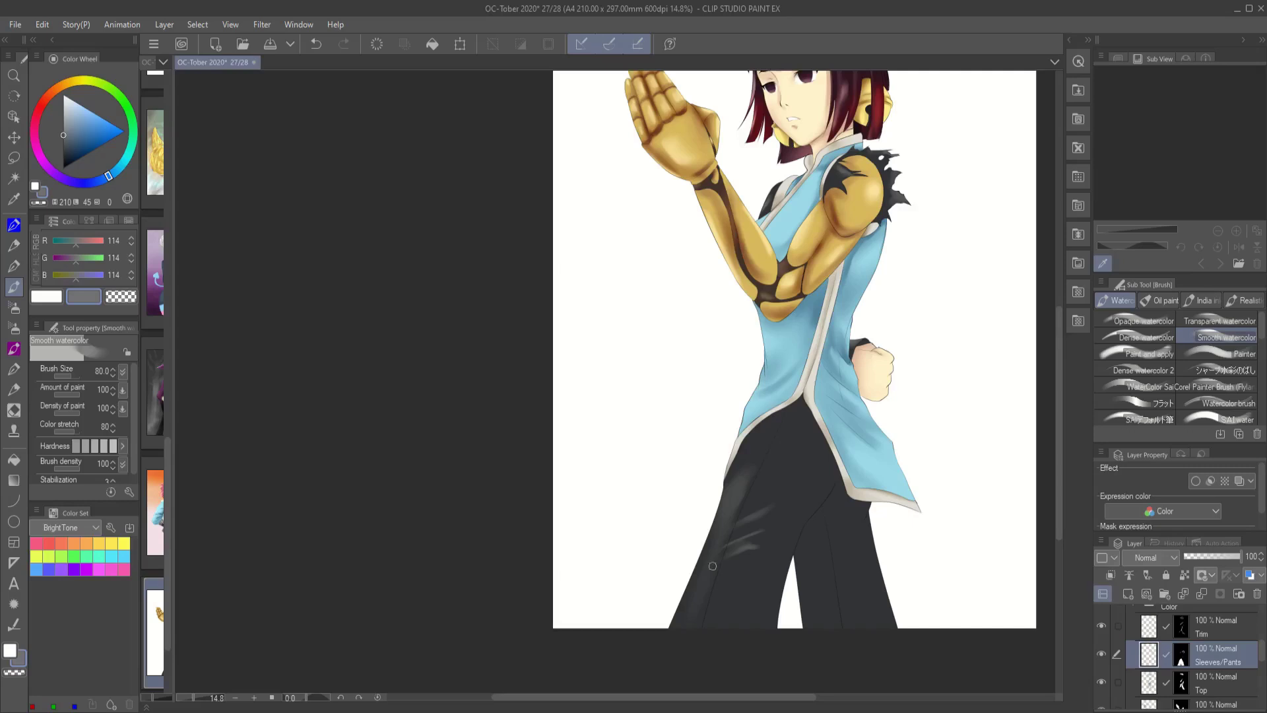
{"action": "key", "text": "bracketleft"}
{"action": "key", "text": "bracketleft"}
{"action": "key", "text": "bracketleft"}
{"action": "key", "text": "bracketleft"}
{"action": "scroll", "coordinate": [845, 416], "scroll_direction": "down", "scroll_amount": 2}
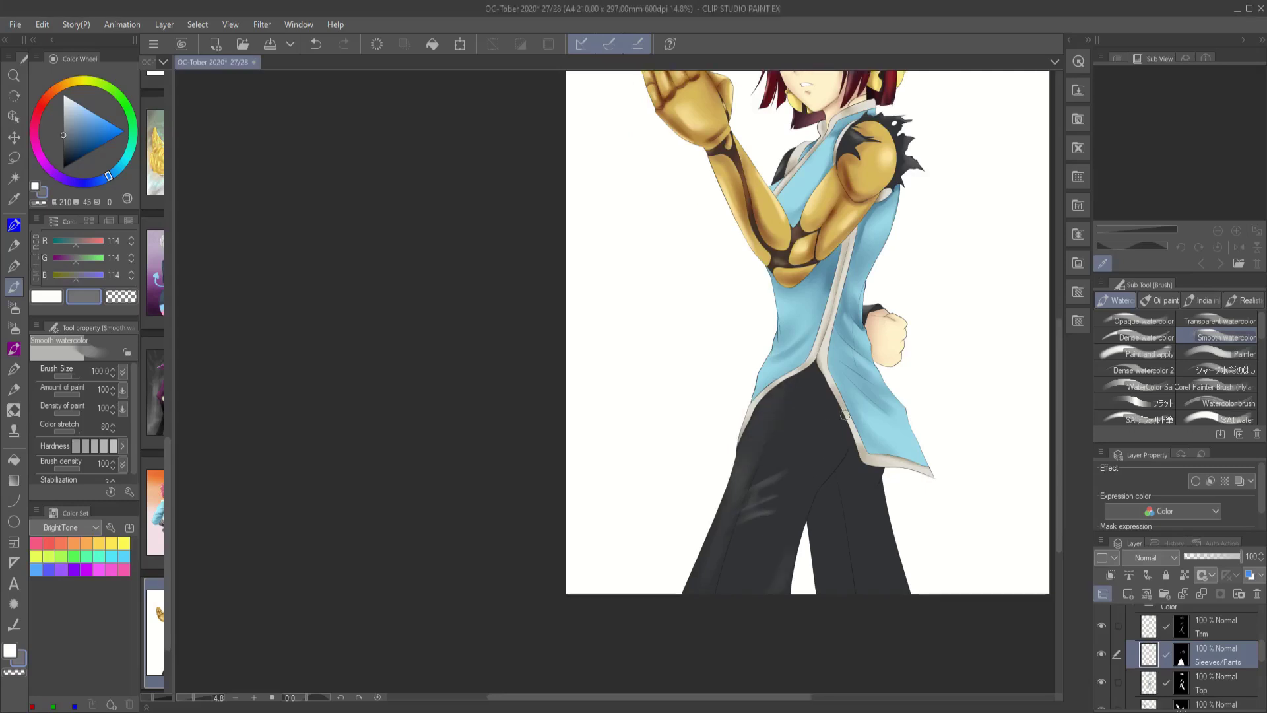
- Add grey highlights and folds to the upper trousers and the rear leg
{"action": "key", "text": "bracketright"}
{"action": "key", "text": "bracketright"}
{"action": "key", "text": "bracketright"}
{"action": "key", "text": "bracketright"}
{"action": "key", "text": "bracketright"}
{"action": "mouse_move", "coordinate": [884, 581]}
{"action": "left_mouse_down"}
{"action": "mouse_move", "coordinate": [865, 483]}
{"action": "mouse_move", "coordinate": [726, 625]}
{"action": "mouse_move", "coordinate": [847, 501]}
{"action": "left_mouse_up"}
- Paint near-black shadows (RGB 24, 24, 24) between the trouser folds on both legs with the Smooth watercolor brush
{"action": "left_click", "coordinate": [840, 404], "text": "alt"}
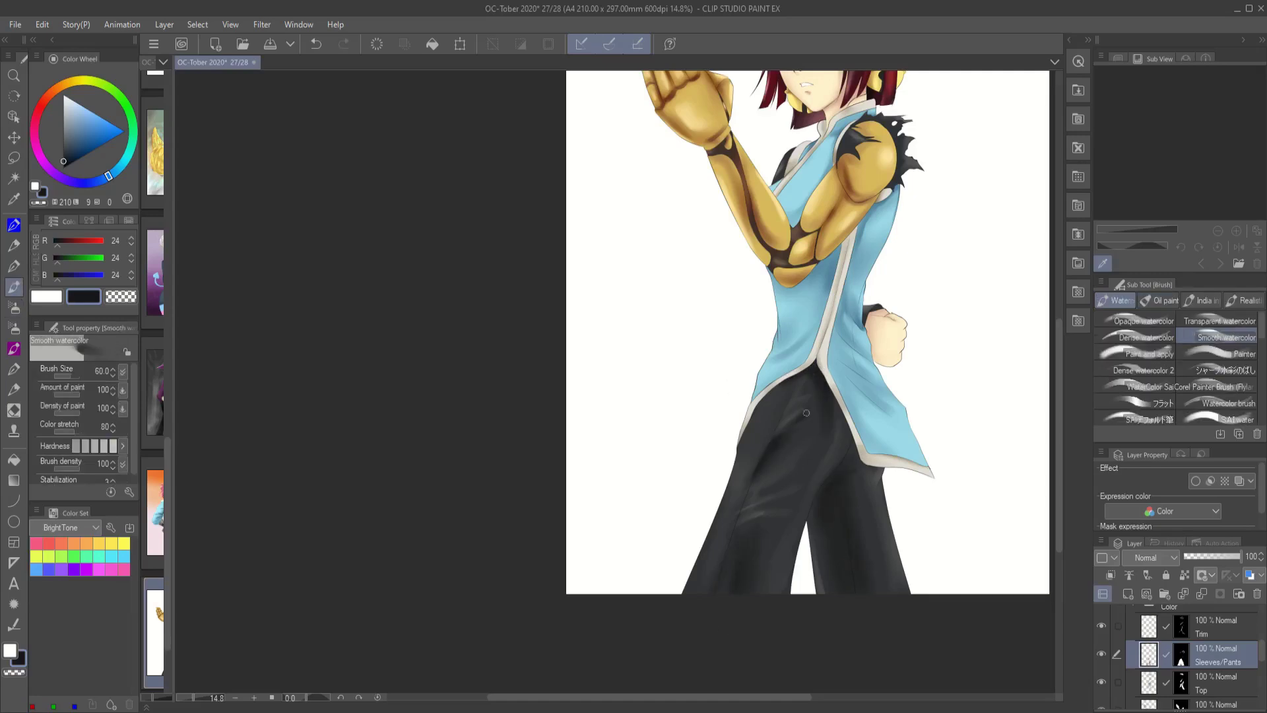
{"action": "key", "text": "bracketright"}
{"action": "key", "text": "bracketright"}
{"action": "key", "text": "bracketright"}
{"action": "key", "text": "bracketright"}
{"action": "key", "text": "bracketright"}
{"action": "key", "text": "bracketright"}
{"action": "left_click_drag", "start_coordinate": [788, 462], "coordinate": [766, 409]}
{"action": "scroll", "coordinate": [765, 416], "scroll_direction": "down", "scroll_amount": 1}
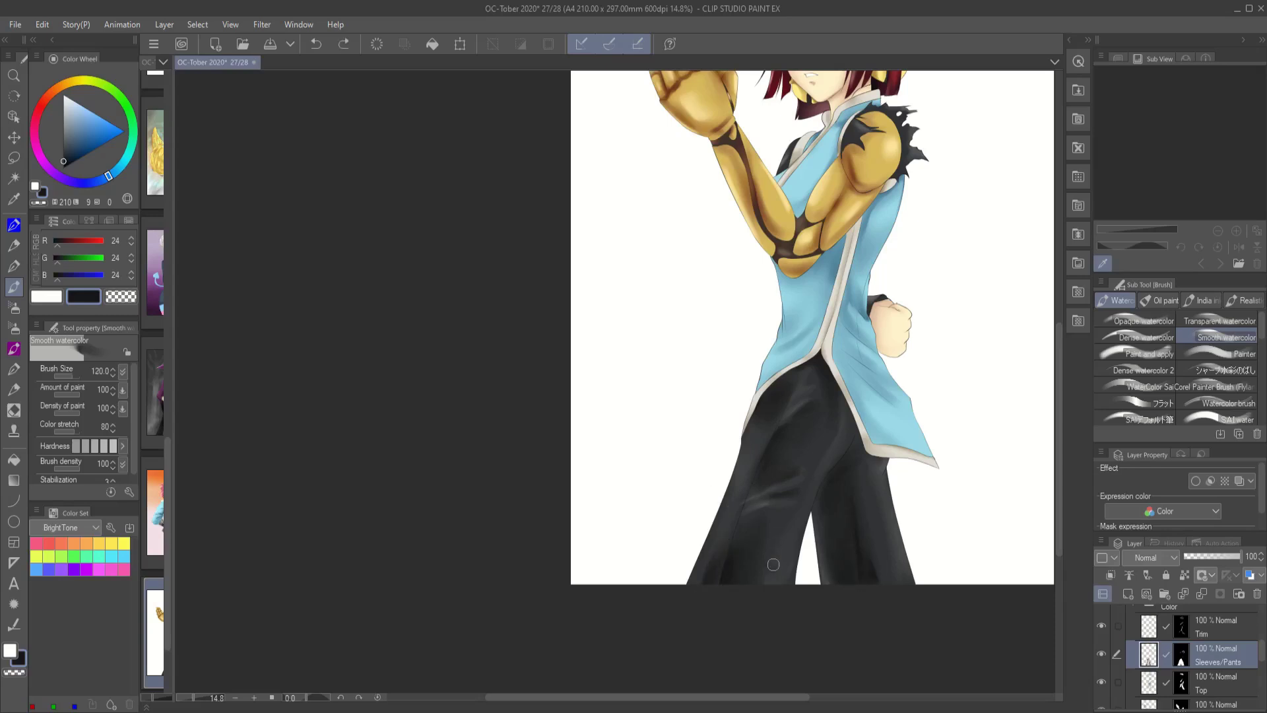
- Deepen the trouser shadows in near-black with the Soft airbrush
{"action": "scroll", "coordinate": [774, 564], "scroll_direction": "up", "scroll_amount": 5}
{"action": "key", "text": "b"}
{"action": "mouse_move", "coordinate": [811, 455]}
{"action": "left_mouse_down"}
{"action": "mouse_move", "coordinate": [753, 594]}
{"action": "mouse_move", "coordinate": [848, 501]}
{"action": "mouse_move", "coordinate": [858, 627]}
{"action": "left_mouse_up"}
{"action": "scroll", "coordinate": [603, 540], "scroll_direction": "down", "scroll_amount": 4}
{"action": "key", "text": "bracketright"}
{"action": "key", "text": "bracketright"}
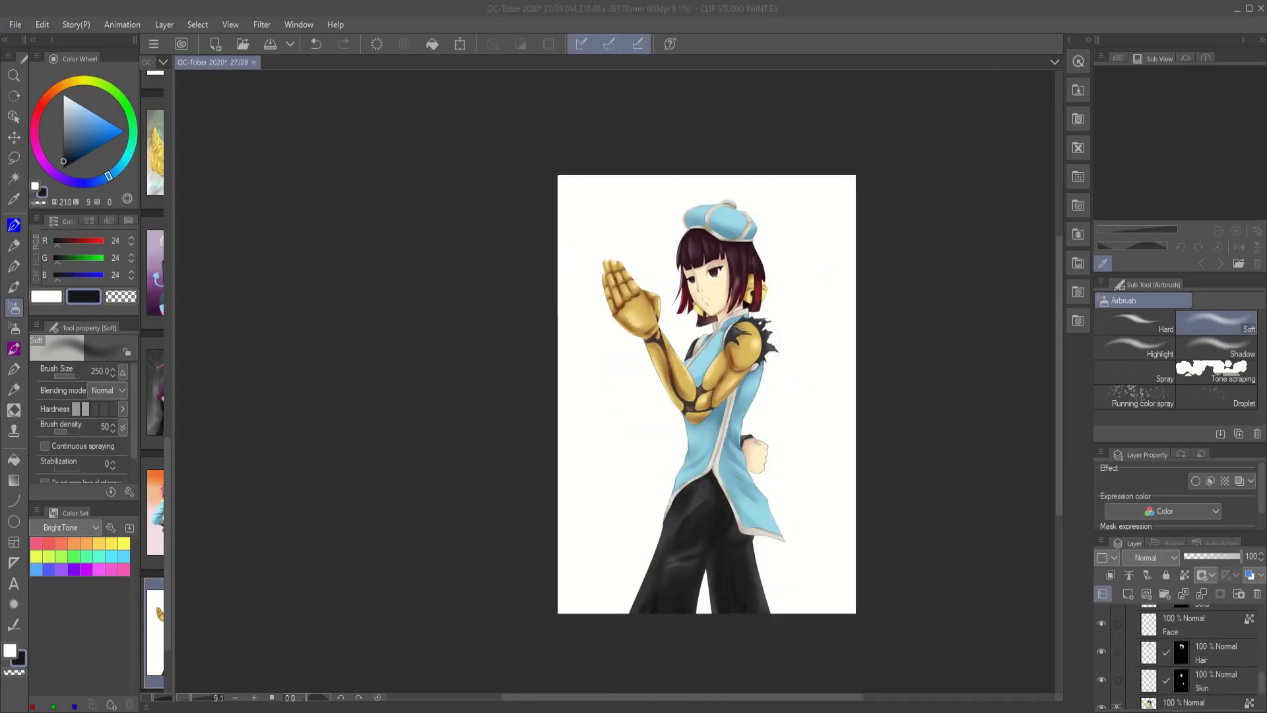